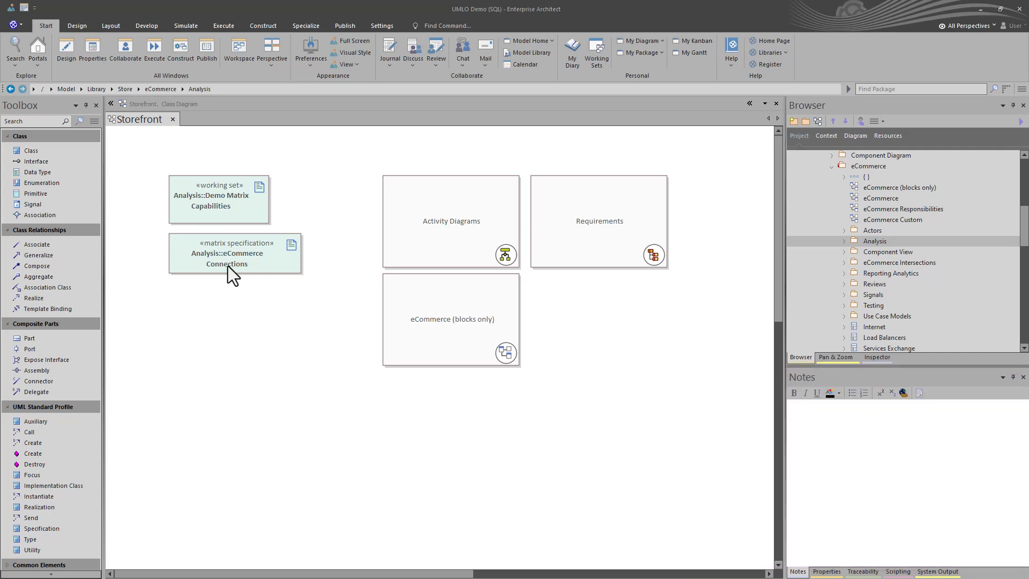
# Open the Demo Matrix Capabilities working set and review its Activity Diagrams, Requirements and eCommerce (blocks only) diagrams
pyautogui.doubleClick(231, 211)
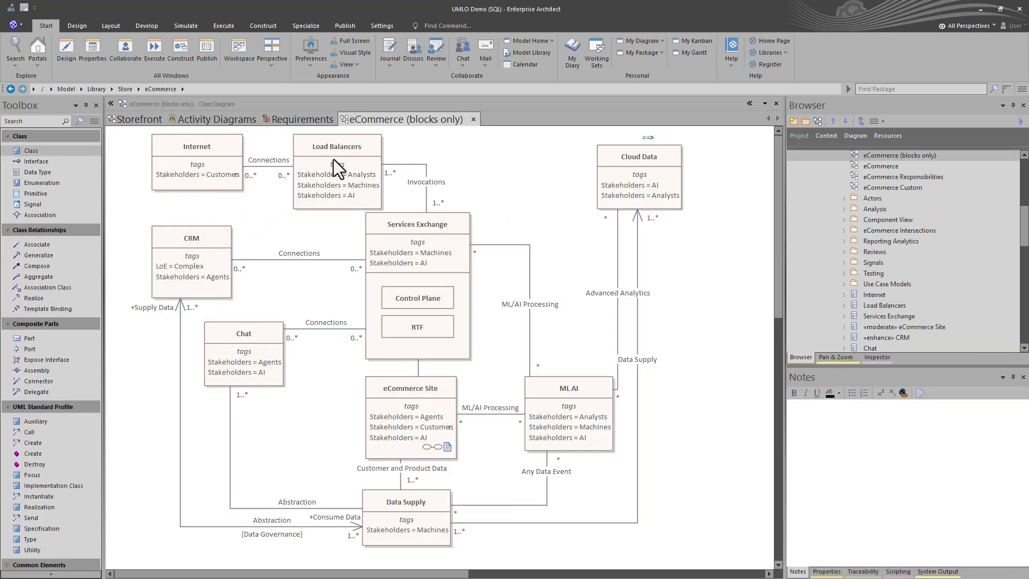
pyautogui.click(215, 118)
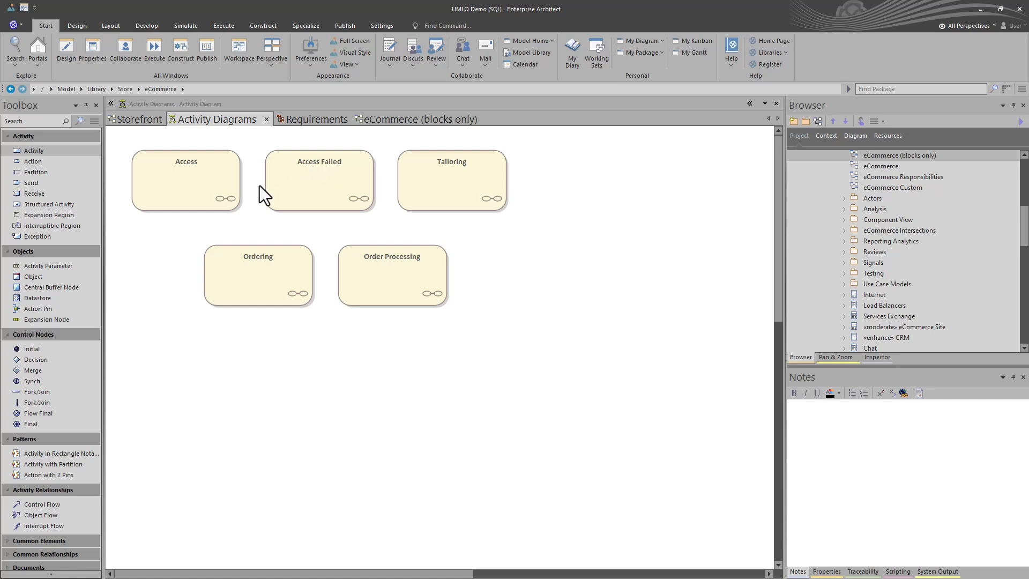
pyautogui.click(296, 123)
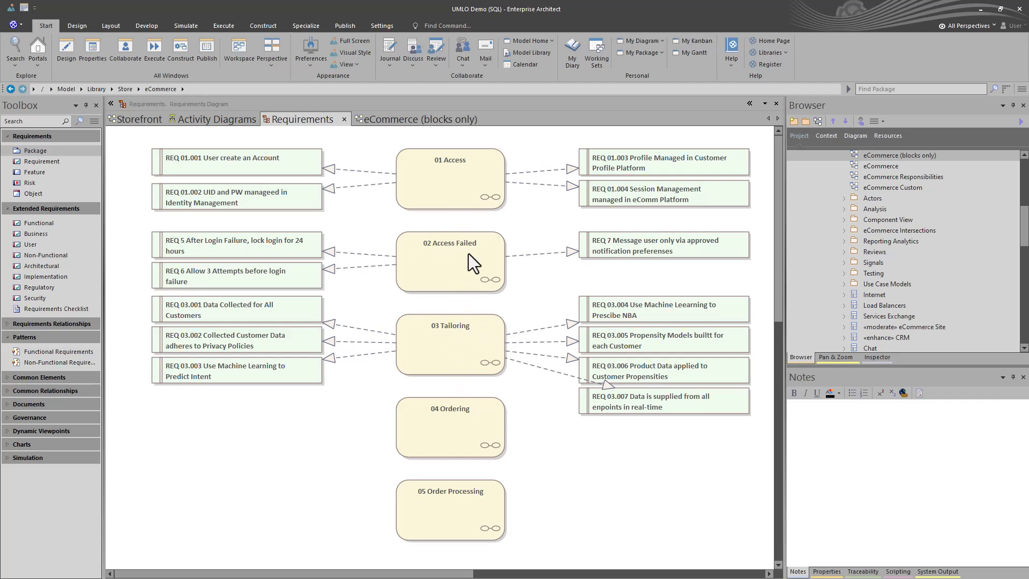
pyautogui.click(399, 121)
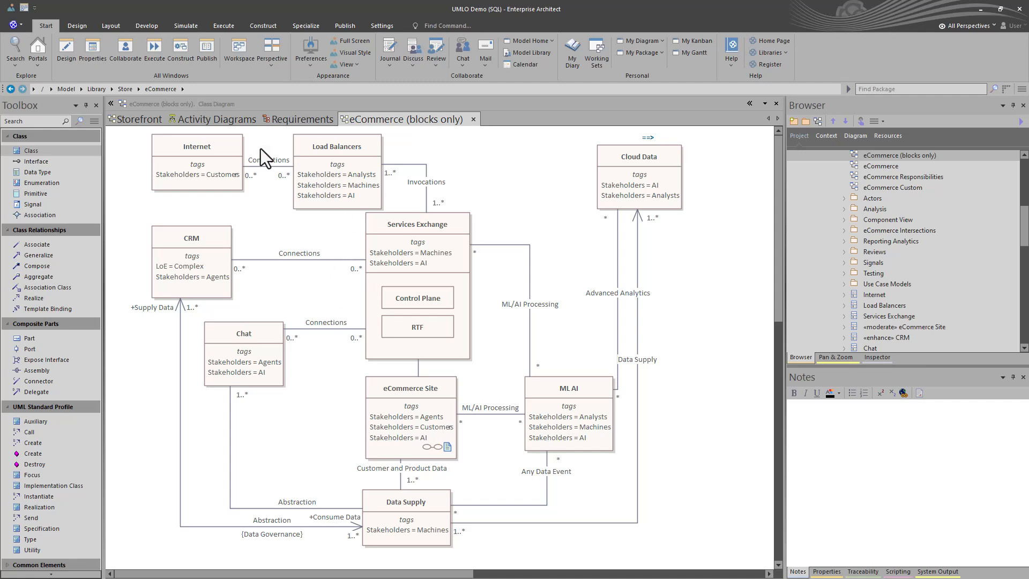
# Open the Relationship Matrix with the eCommerce Connections profile and compare it with the eCommerce (blocks only) diagram
pyautogui.click(74, 26)
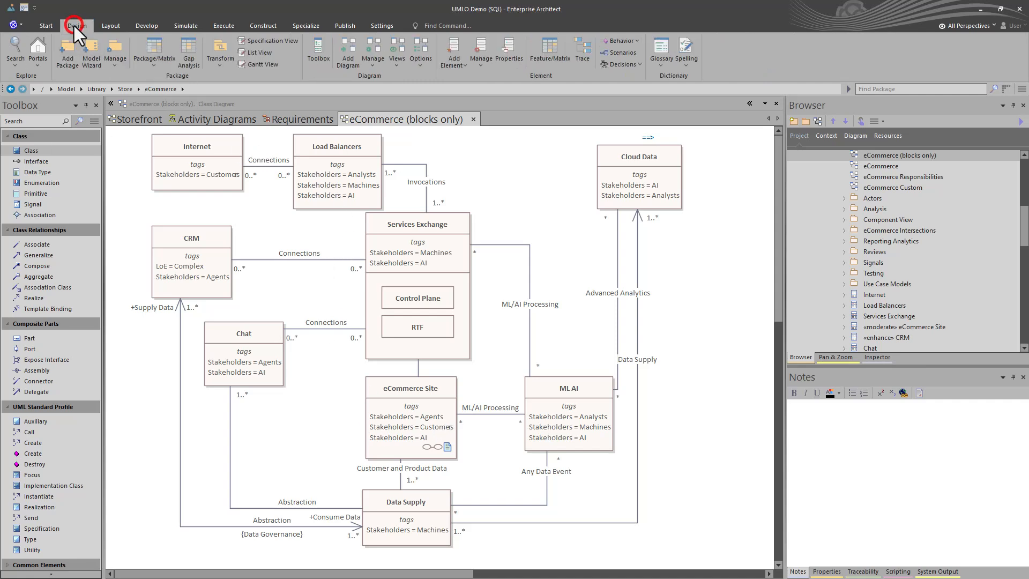
pyautogui.click(153, 66)
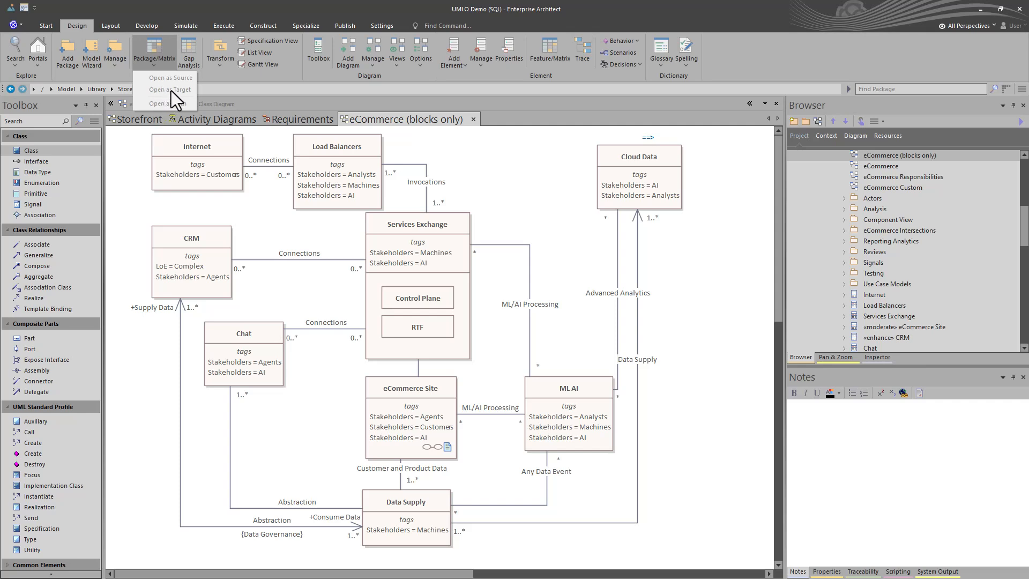
pyautogui.click(154, 53)
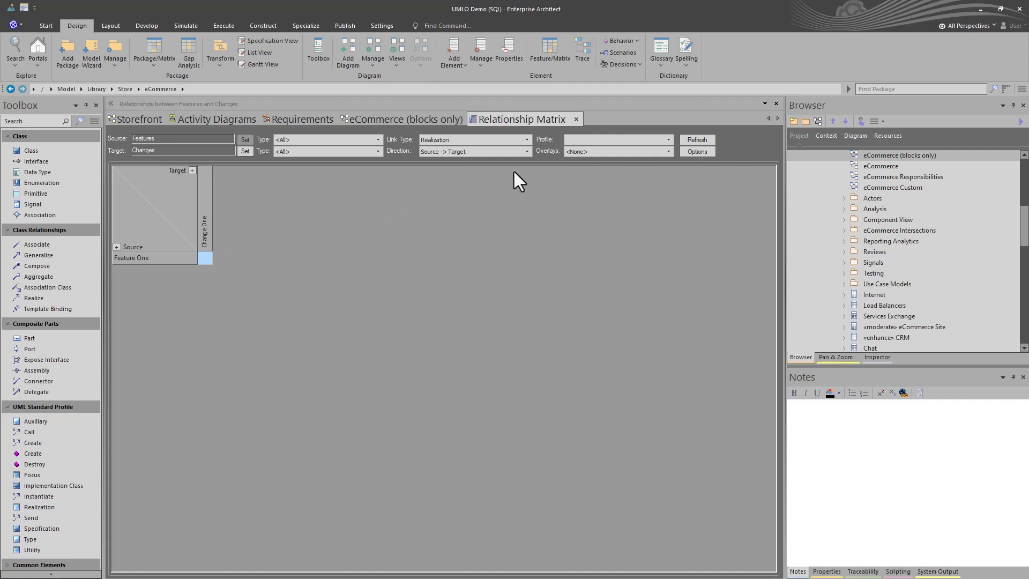
pyautogui.click(666, 138)
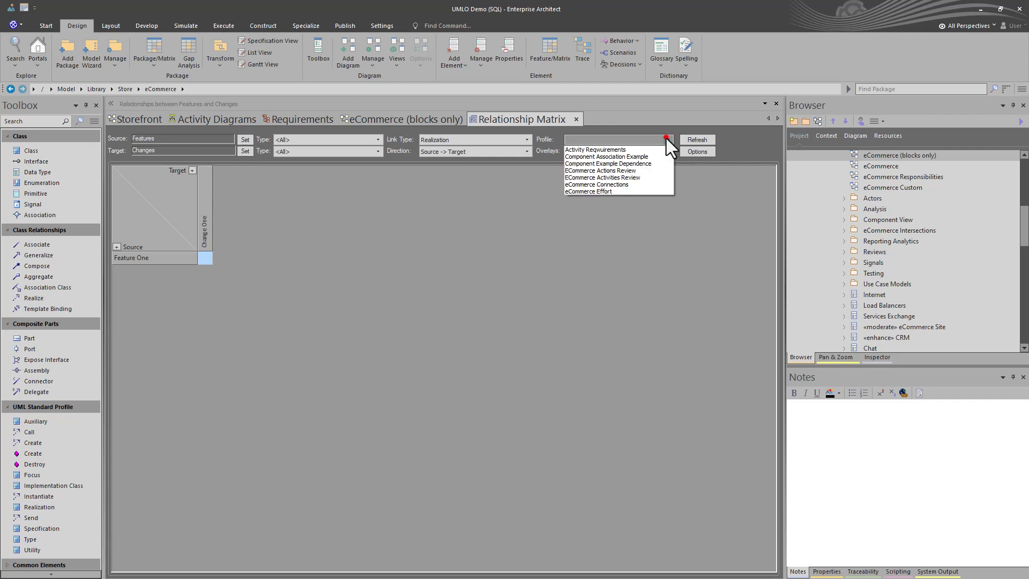
pyautogui.click(616, 184)
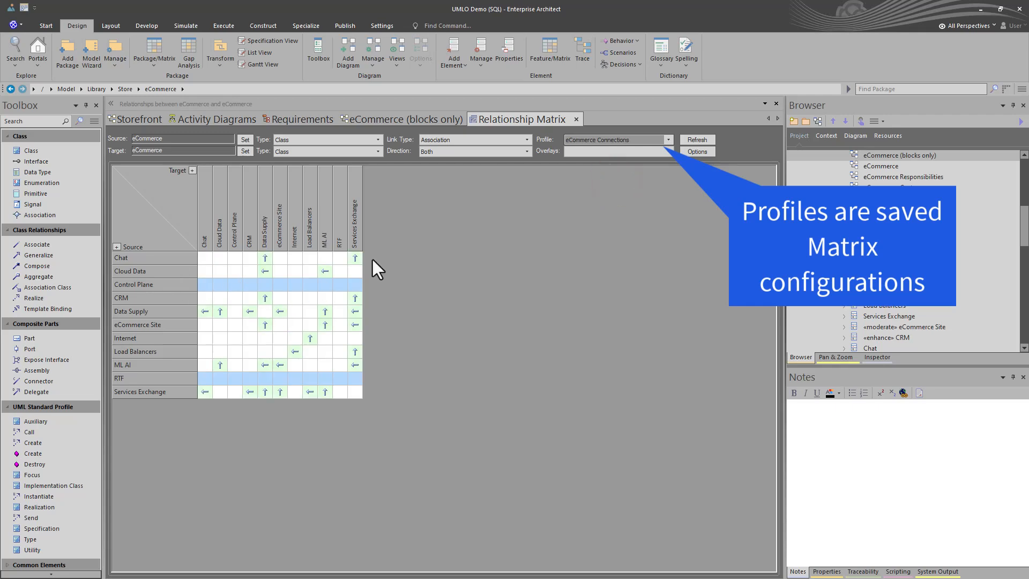
pyautogui.click(393, 121)
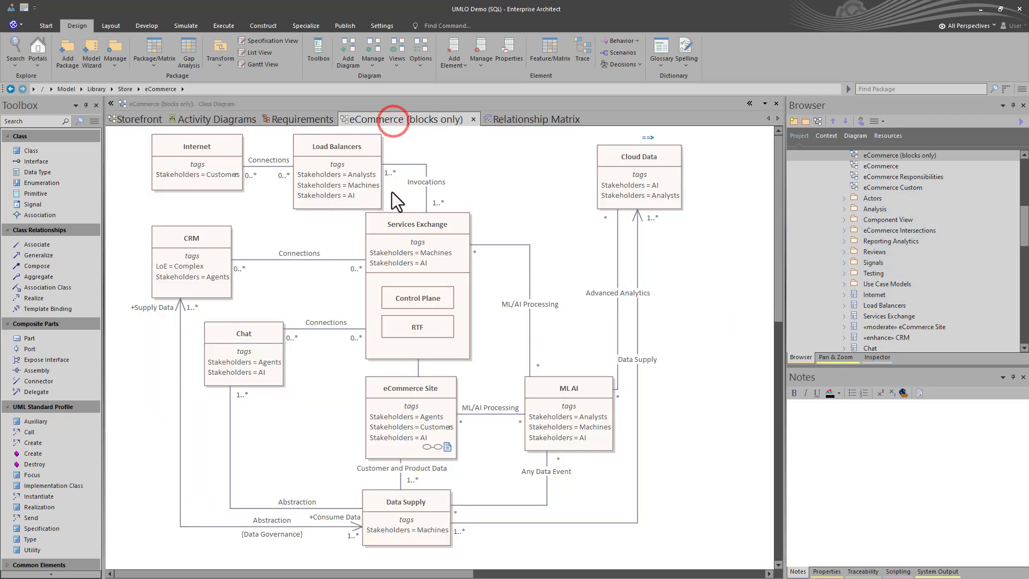
pyautogui.click(510, 120)
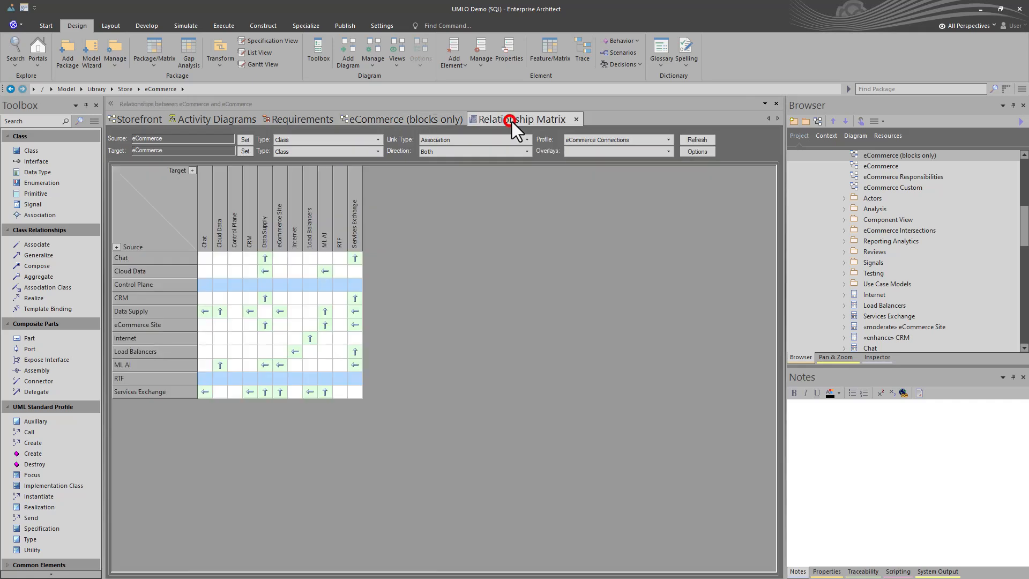
# List the matrix profiles saved among the model's resources
pyautogui.click(885, 137)
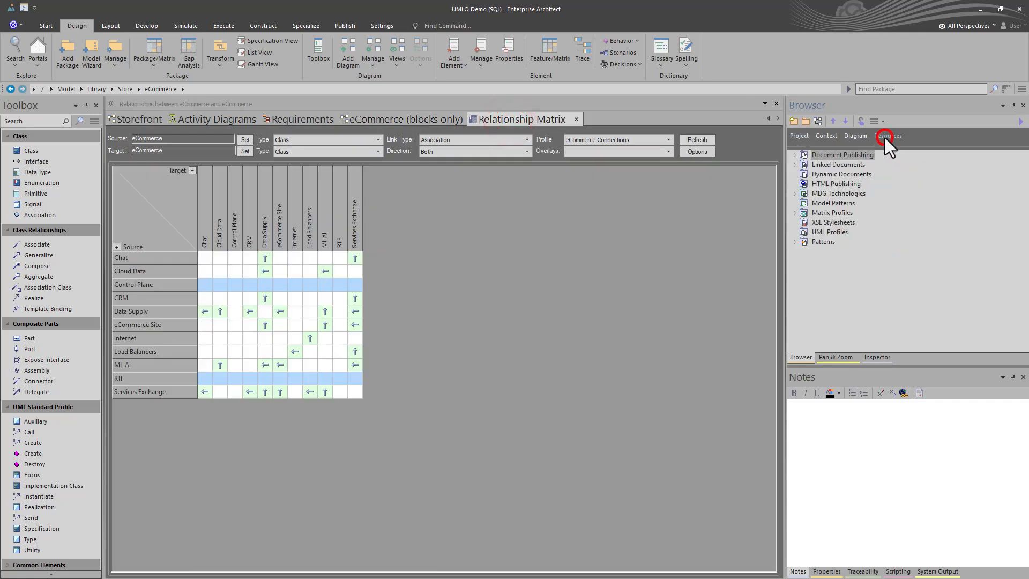
pyautogui.click(794, 214)
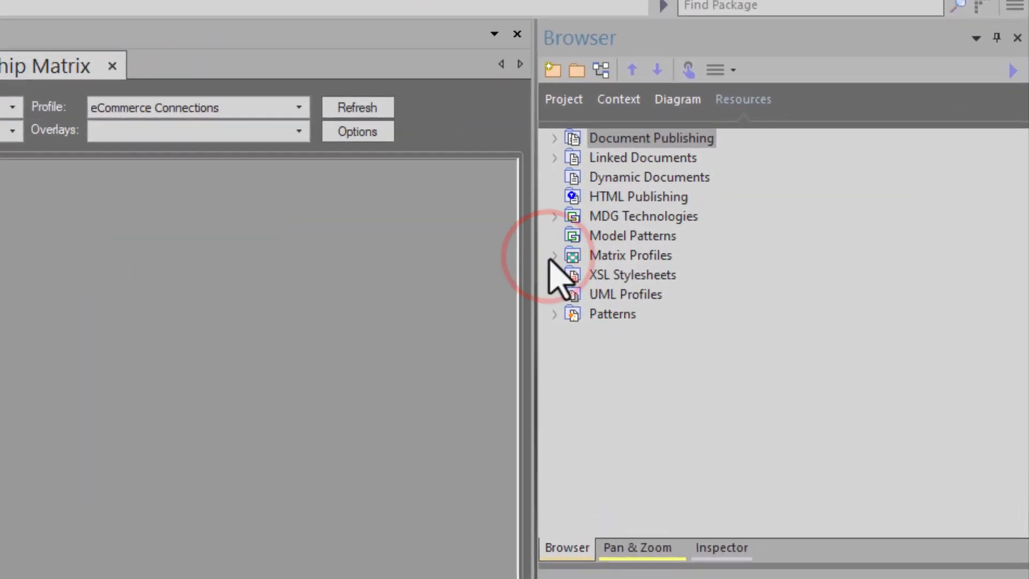
pyautogui.click(555, 256)
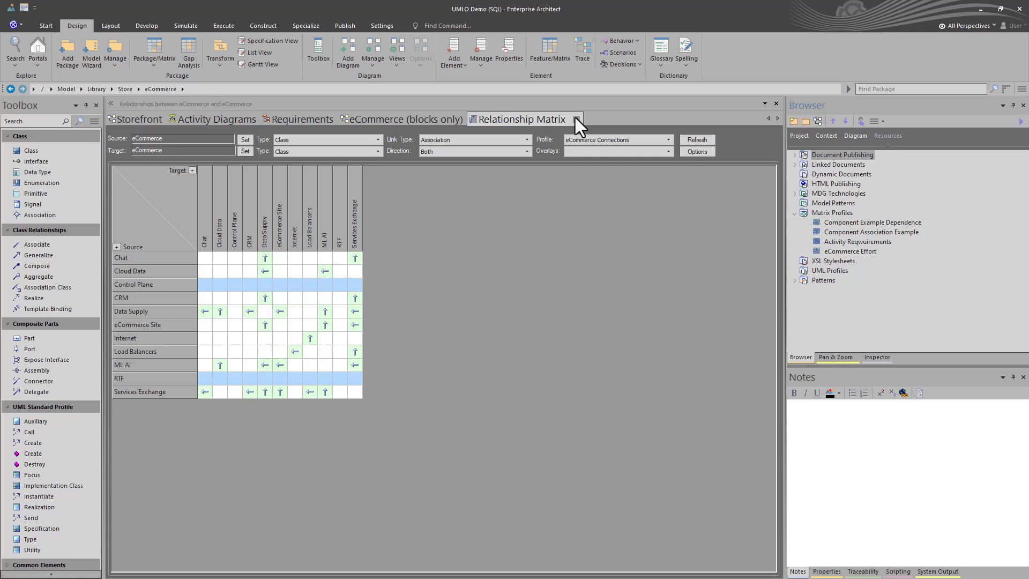
# Close the Relationship Matrix, then view the Gap Analysis Matrix and close it
pyautogui.click(576, 119)
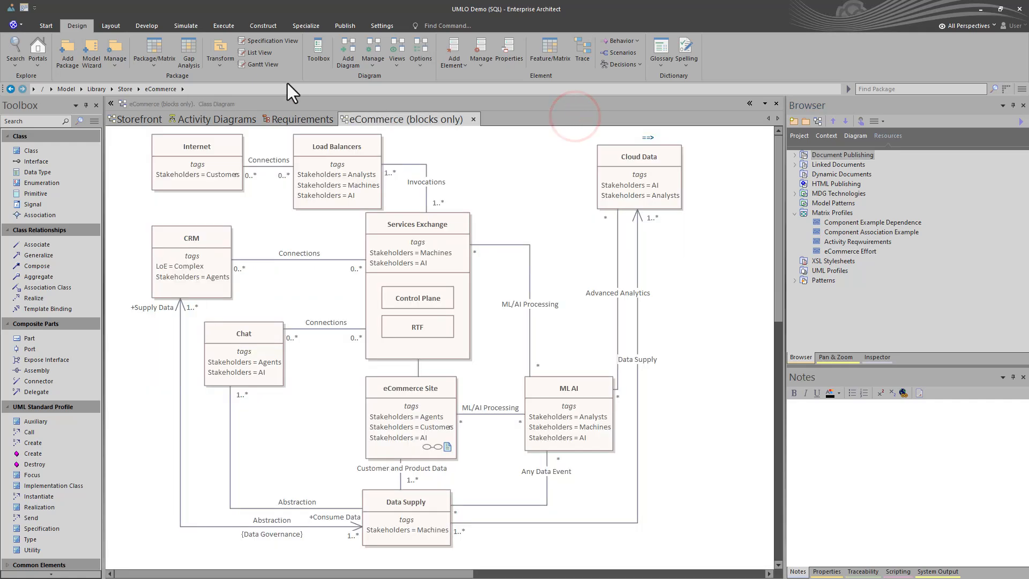
pyautogui.click(189, 54)
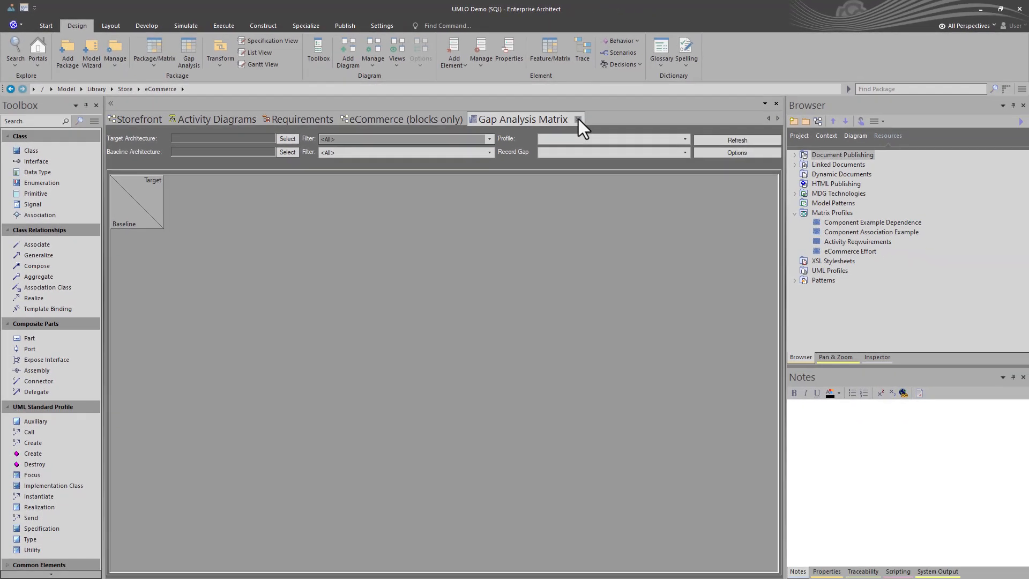
pyautogui.click(578, 119)
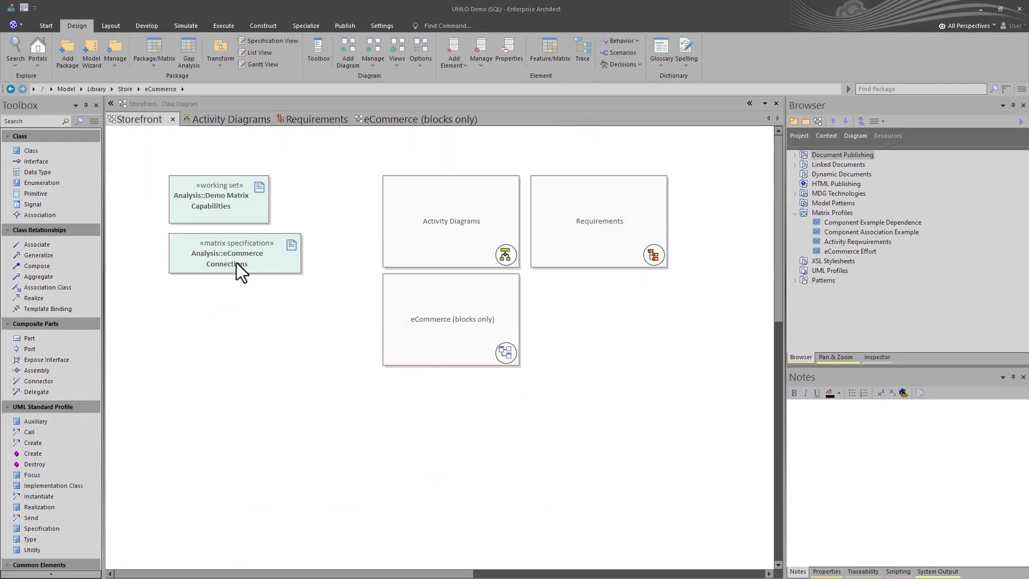
# Add a Matrix Specification artifact to the Storefront diagram below the eCommerce Connections artifact
pyautogui.click(235, 261)
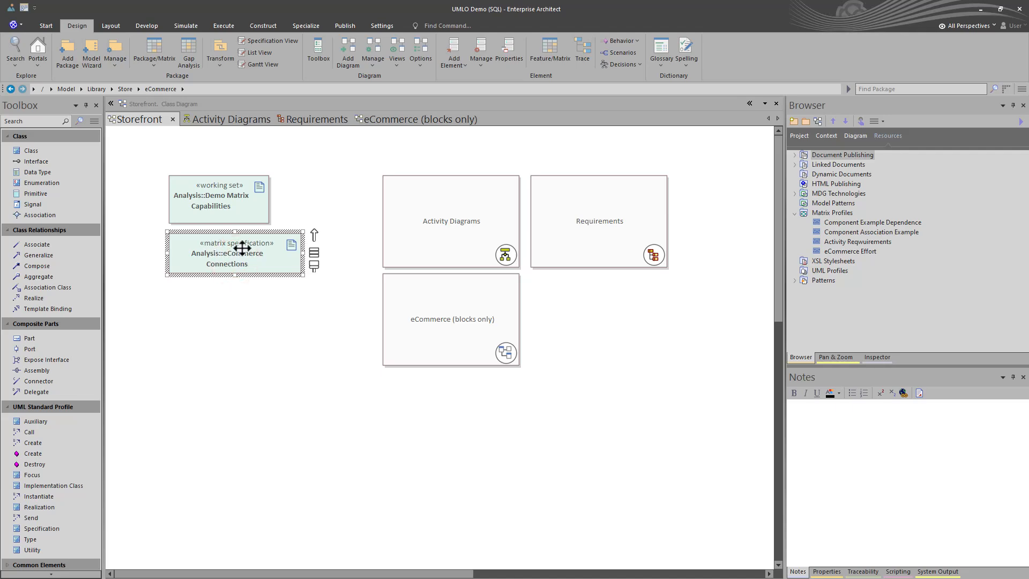
pyautogui.click(5, 408)
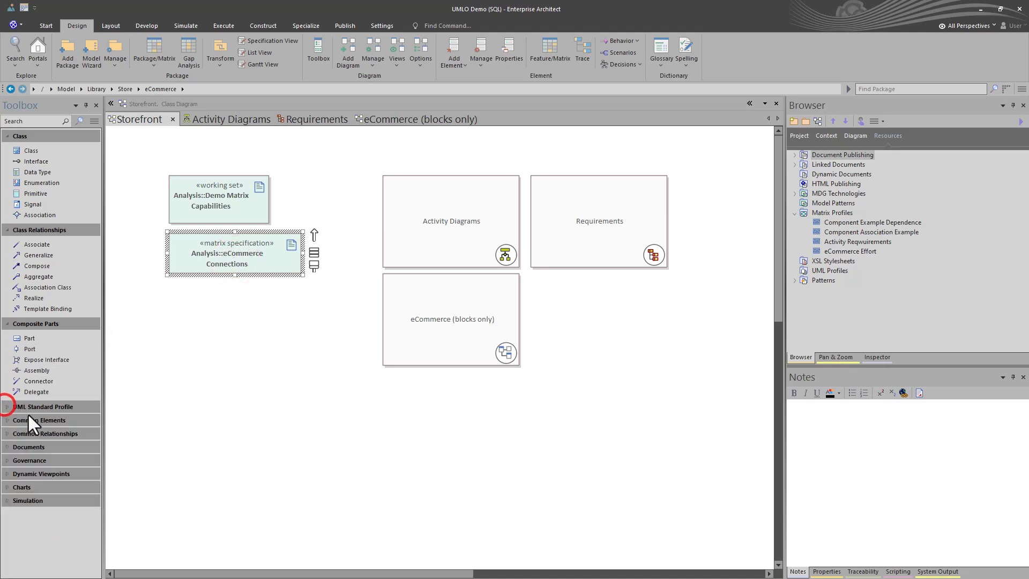
pyautogui.click(6, 460)
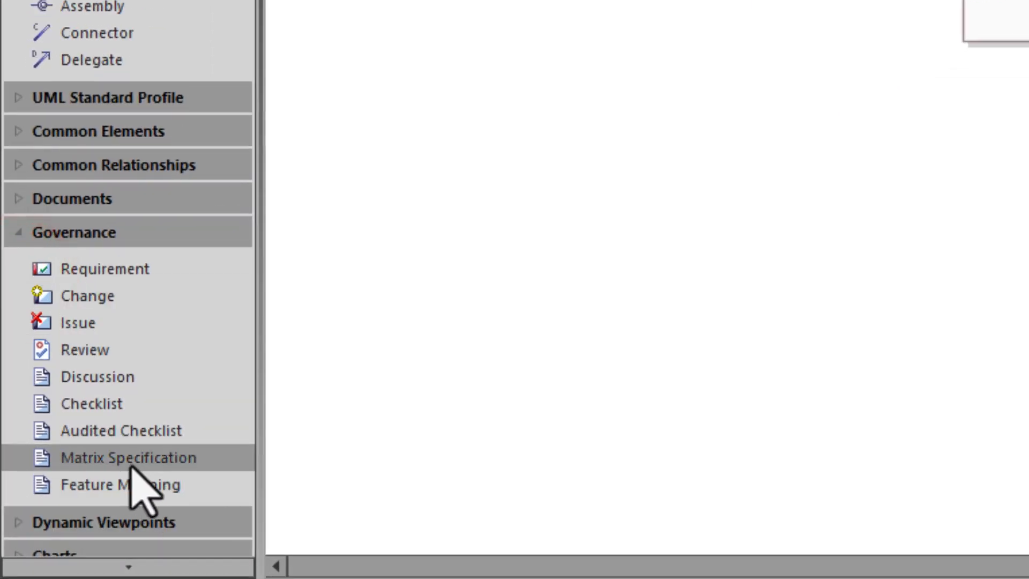
pyautogui.click(139, 459)
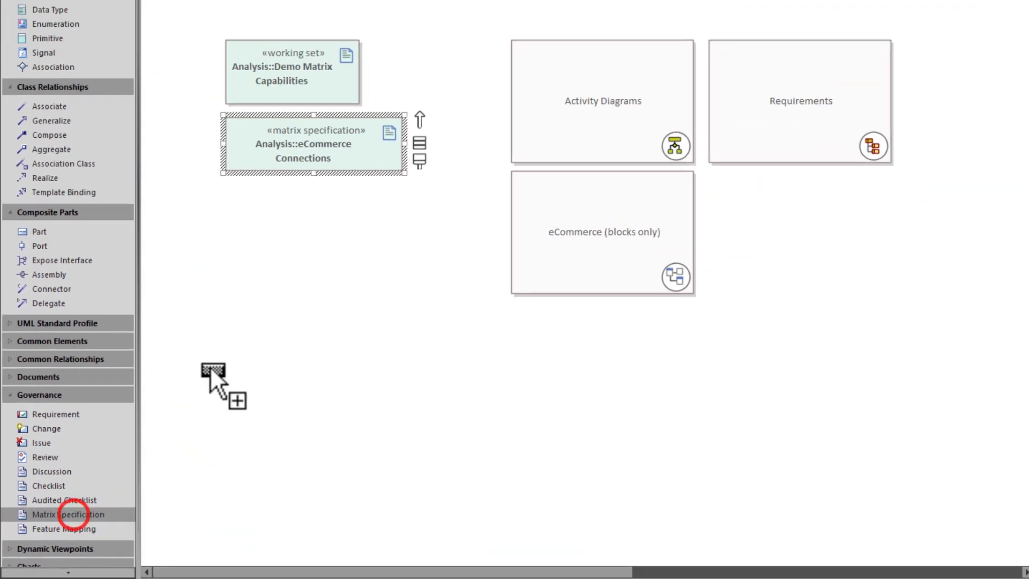
pyautogui.click(395, 5)
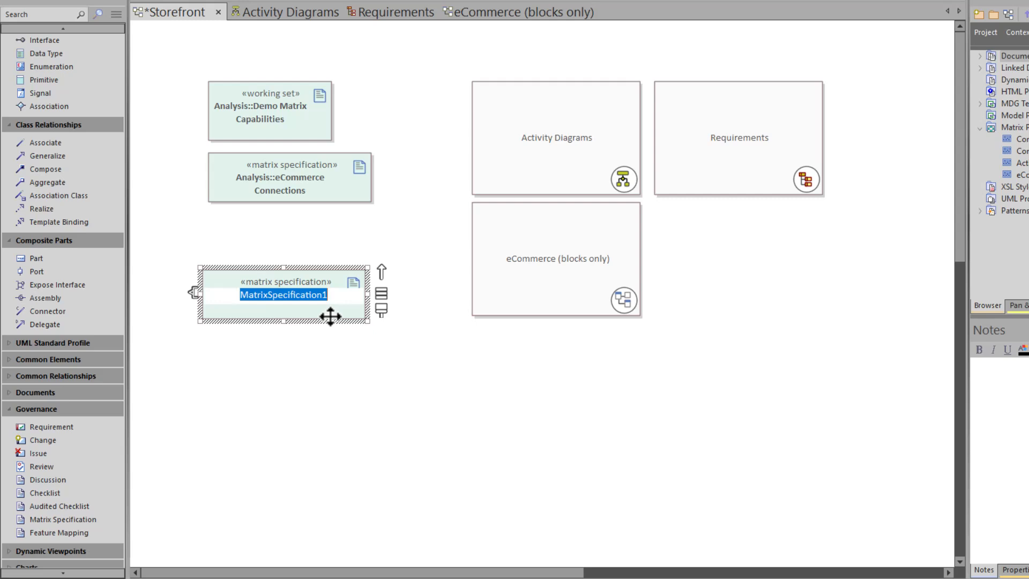
# Name the new matrix specification Requirements Realizations and move it up to align directly beneath eCommerce Connections
pyautogui.write('Requir')
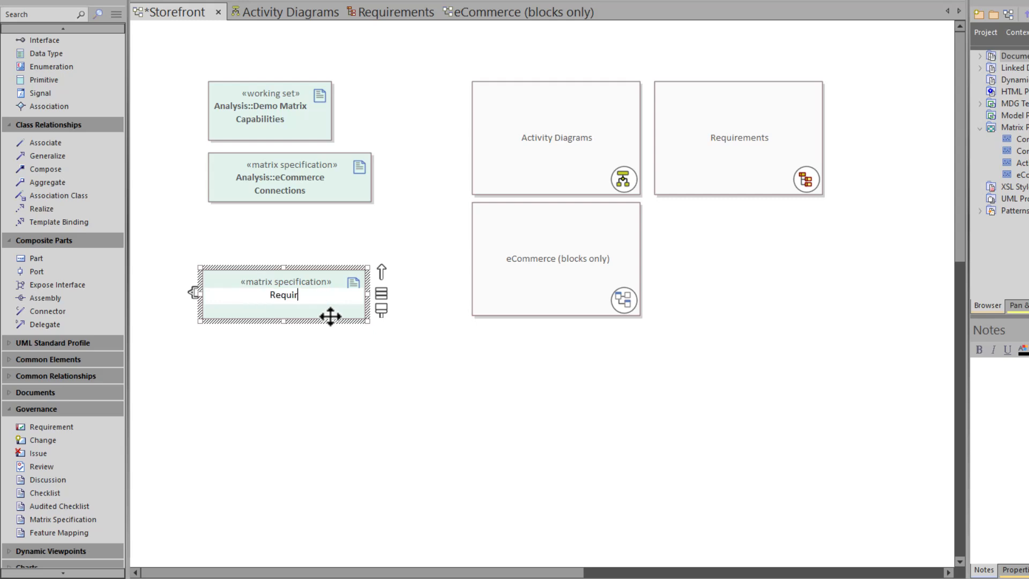
pyautogui.write('ements')
pyautogui.write(' Rea')
pyautogui.write('lizaati')
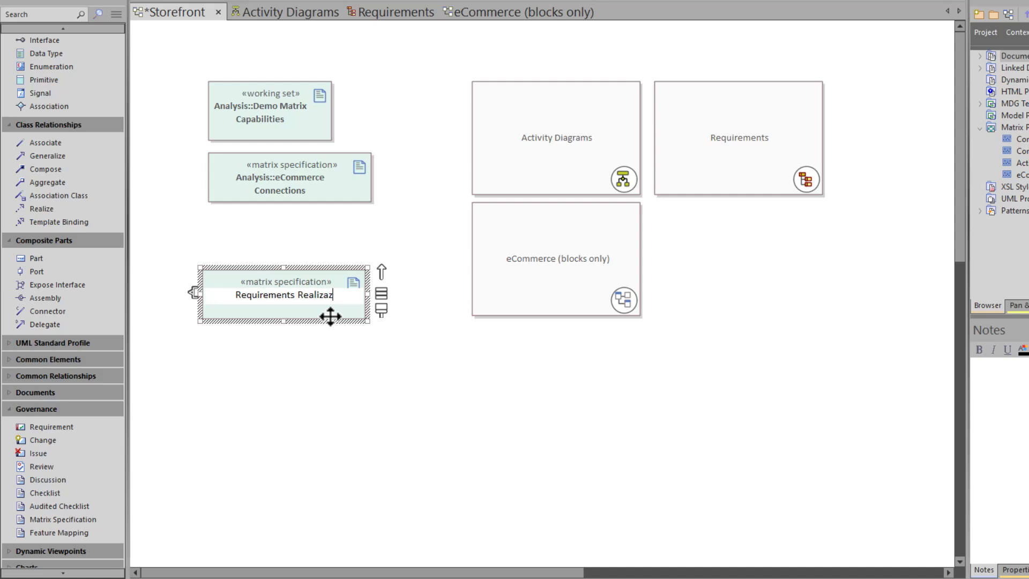
pyautogui.press('BackSpace')
pyautogui.press('BackSpace')
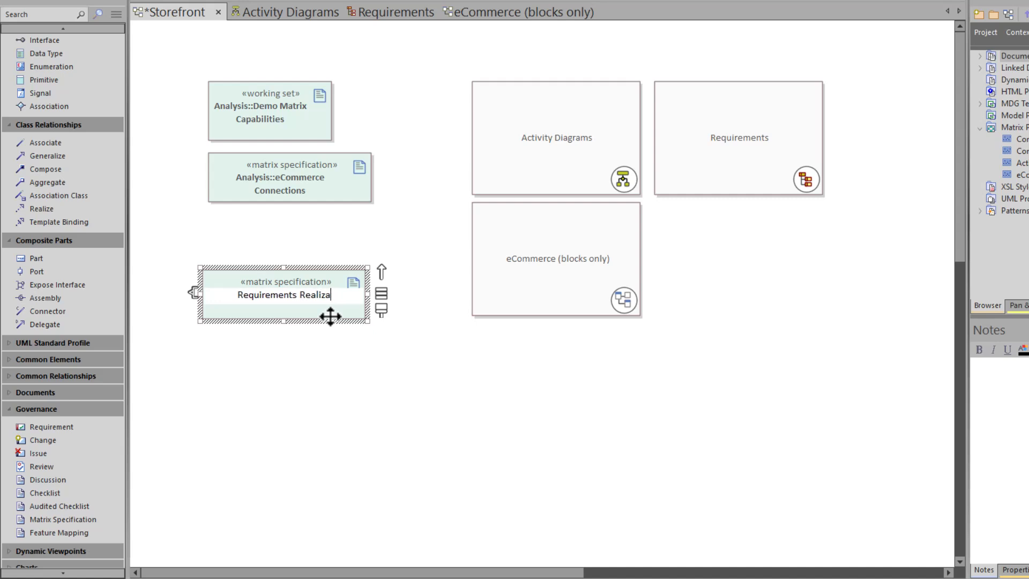
pyautogui.write('tions')
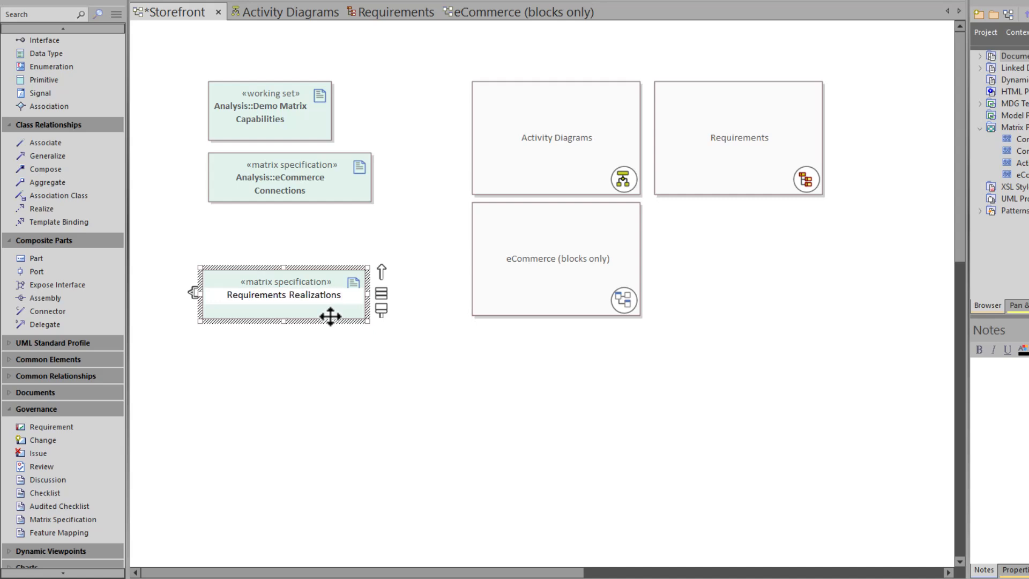
pyautogui.press('Return')
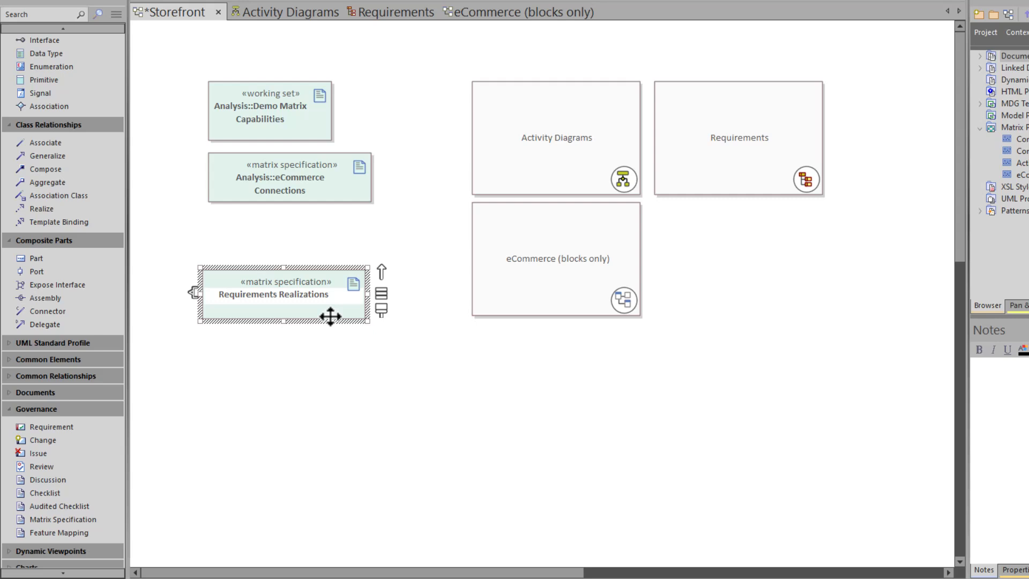
pyautogui.moveTo(331, 316); pyautogui.dragTo(332, 274)
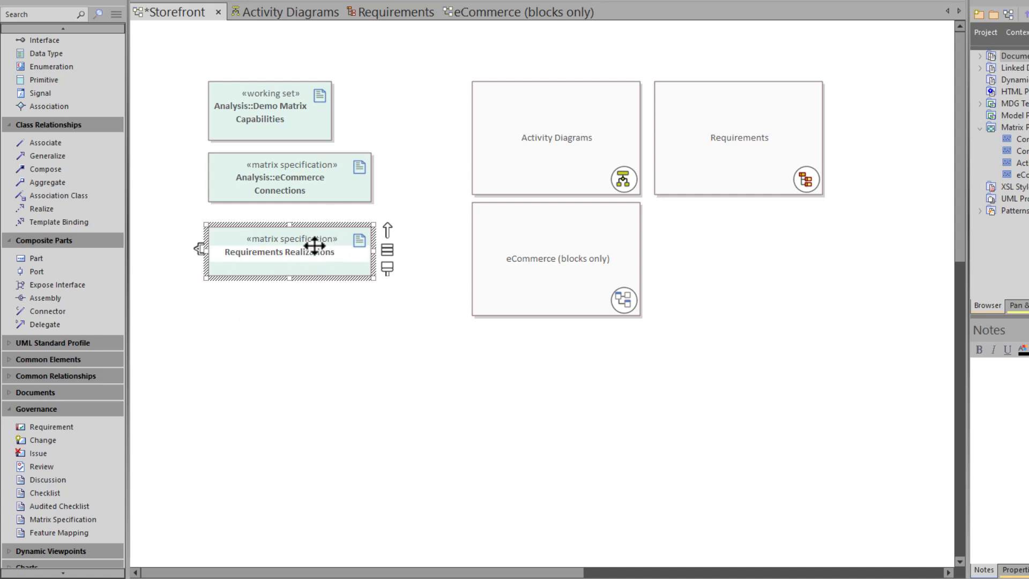
# Inspect the relationship and direction options in the eCommerce Connections matrix specification, then close it without changes
pyautogui.rightClick(319, 197)
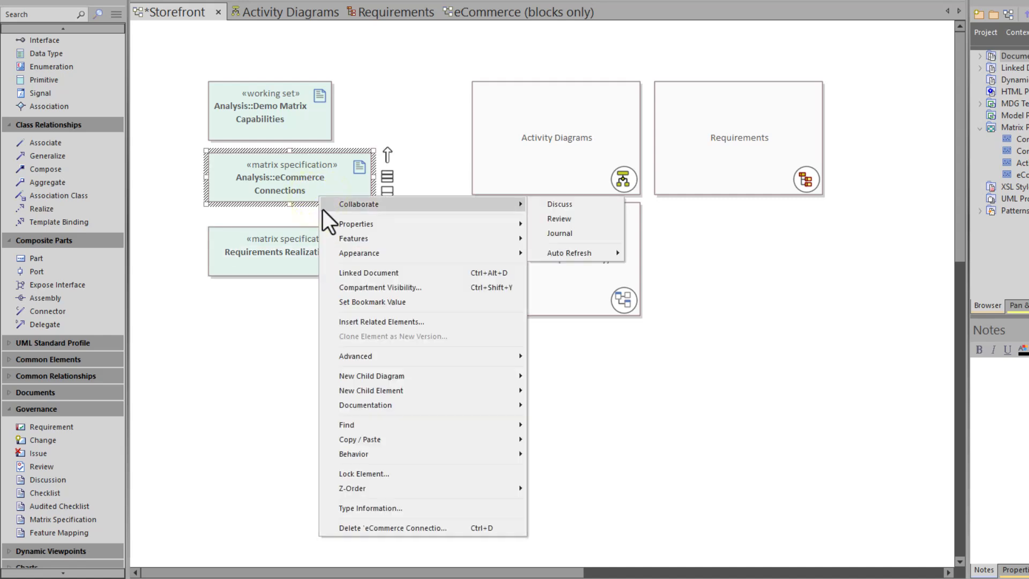
pyautogui.moveTo(374, 410)
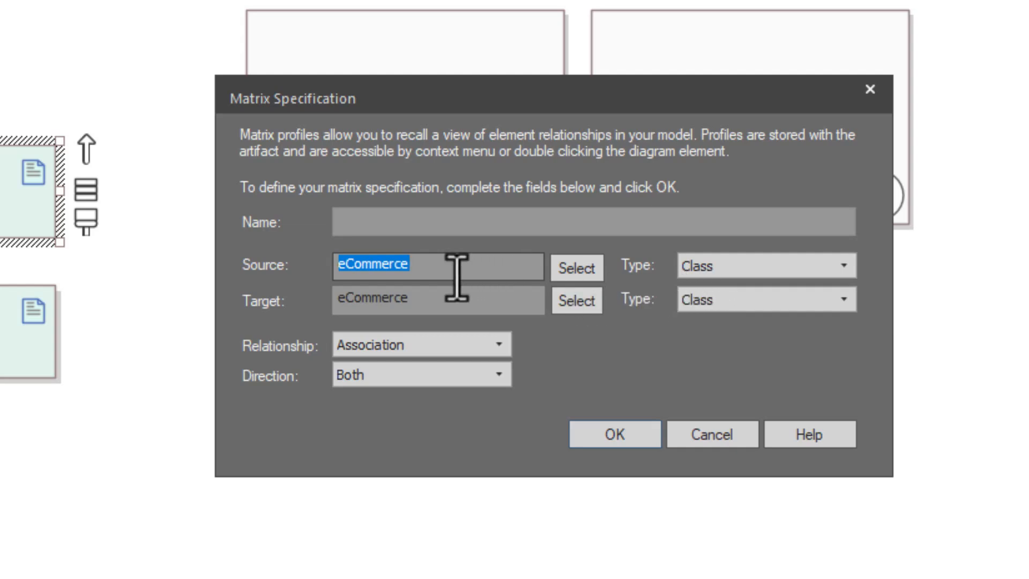
pyautogui.click(286, 265)
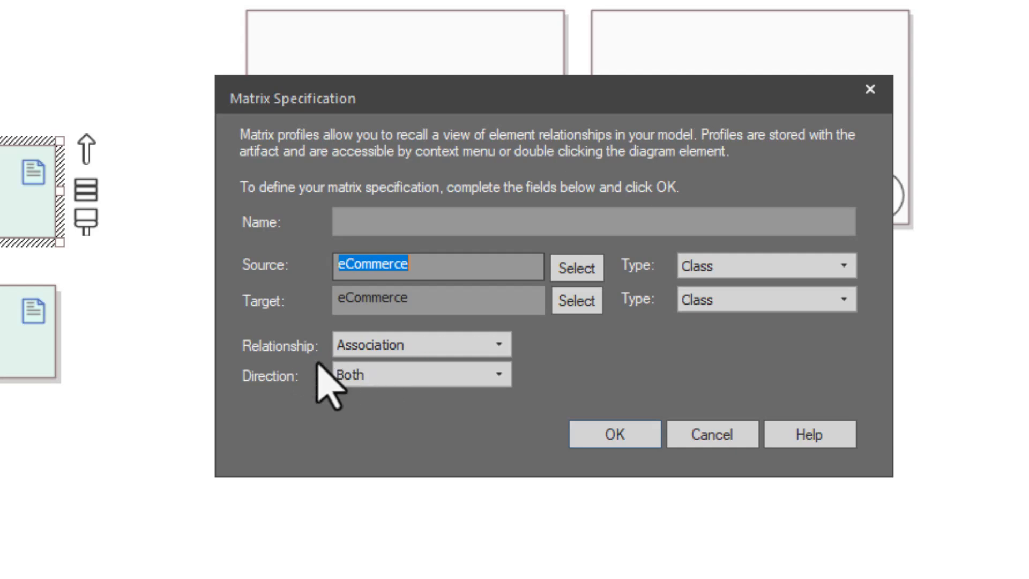
pyautogui.click(500, 375)
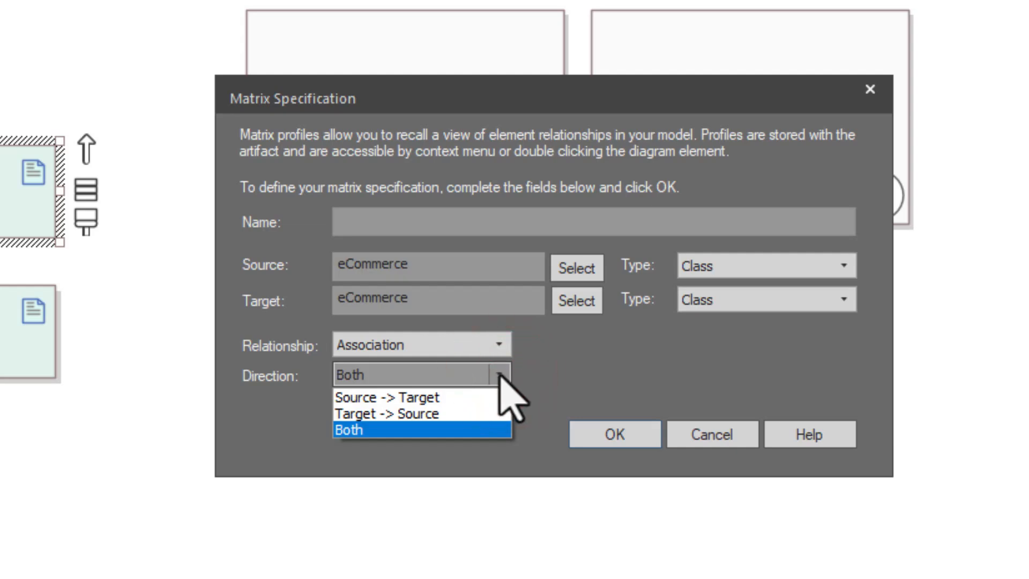
pyautogui.click(499, 375)
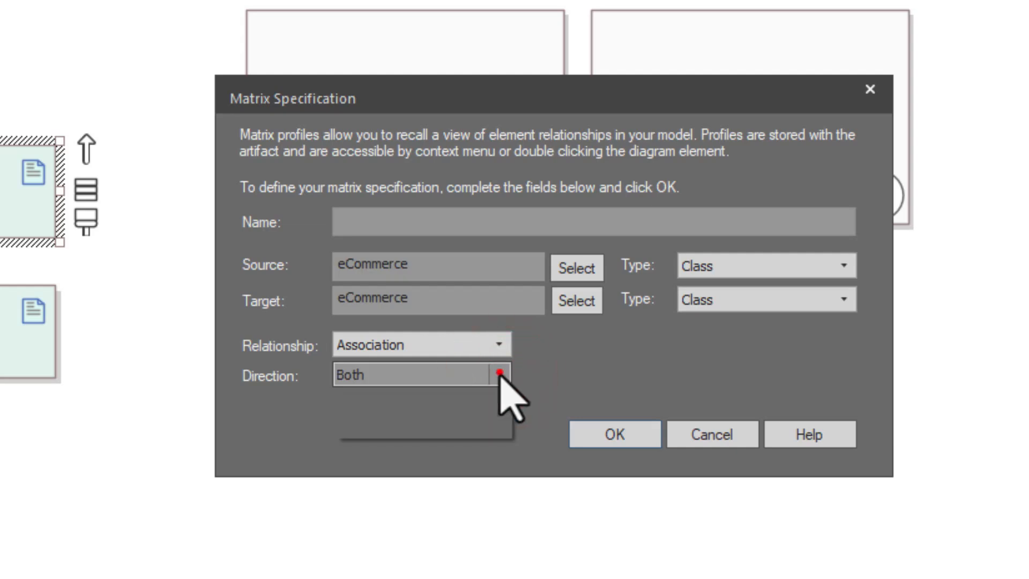
pyautogui.click(497, 344)
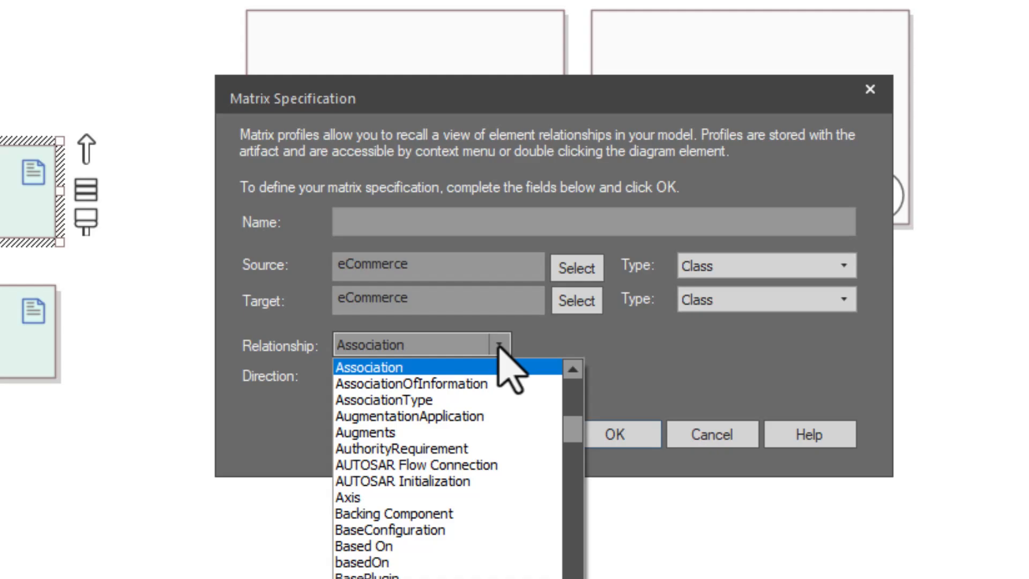
pyautogui.click(498, 346)
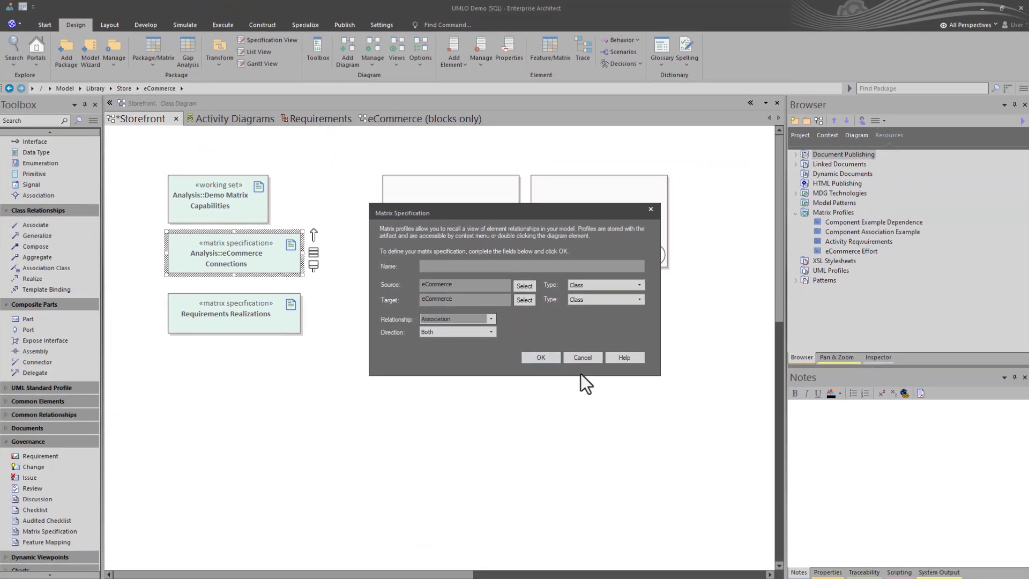
pyautogui.click(583, 357)
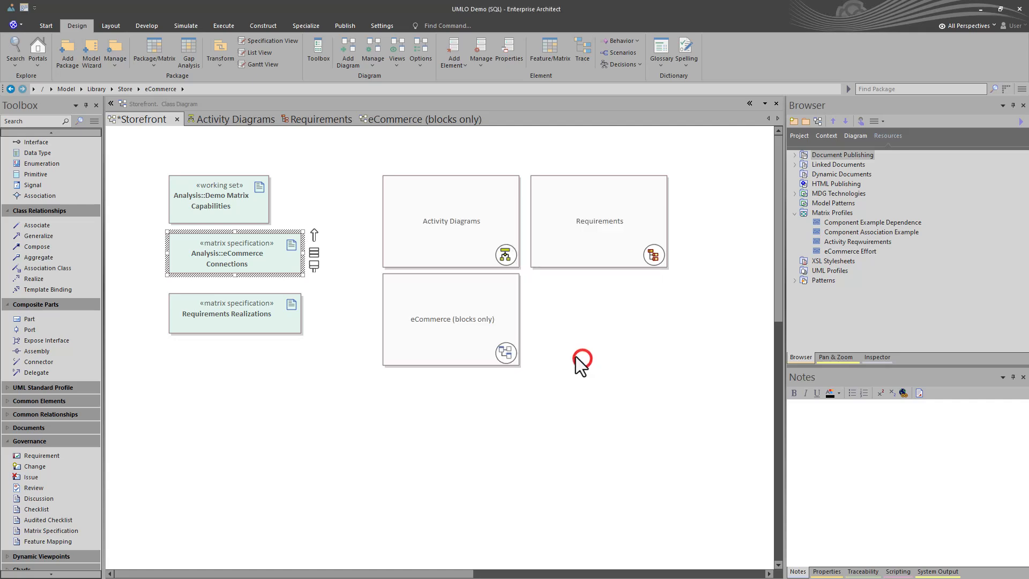
# Set the Requirements Realizations specification's source to the Requirements package under Demo's Activity Diagrams and Requirements Development
pyautogui.click(219, 324)
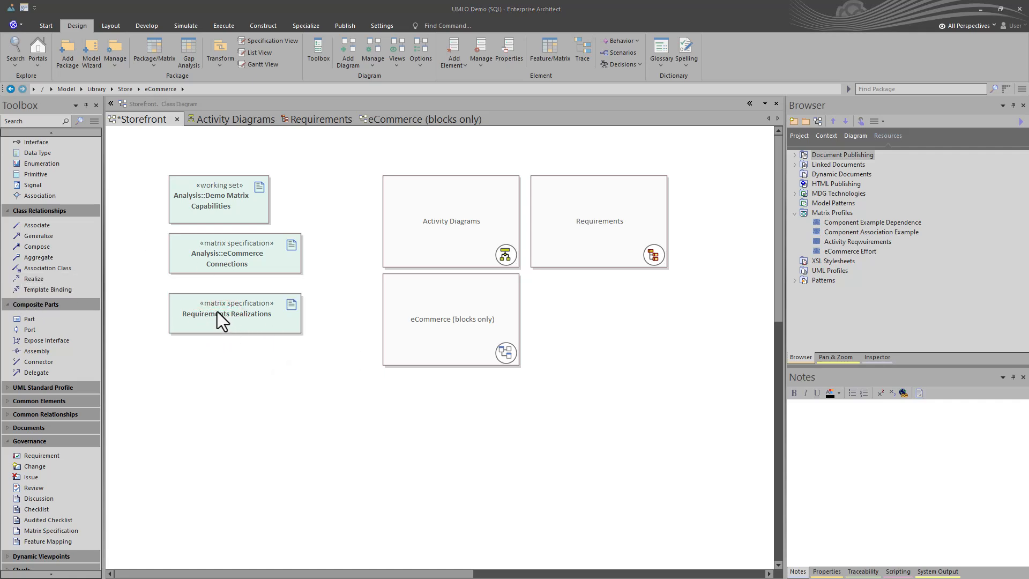
pyautogui.doubleClick(242, 322)
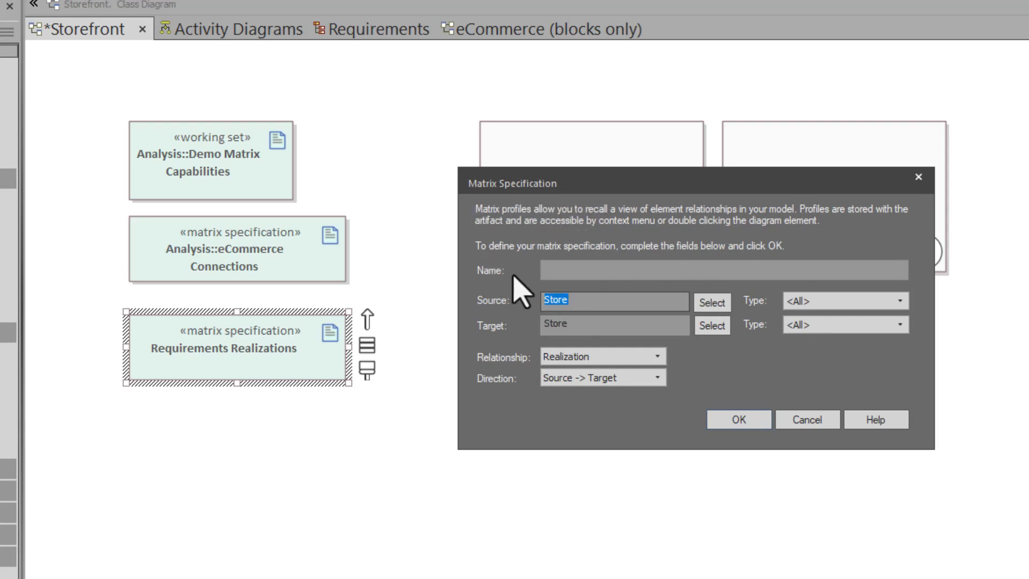
pyautogui.click(585, 300)
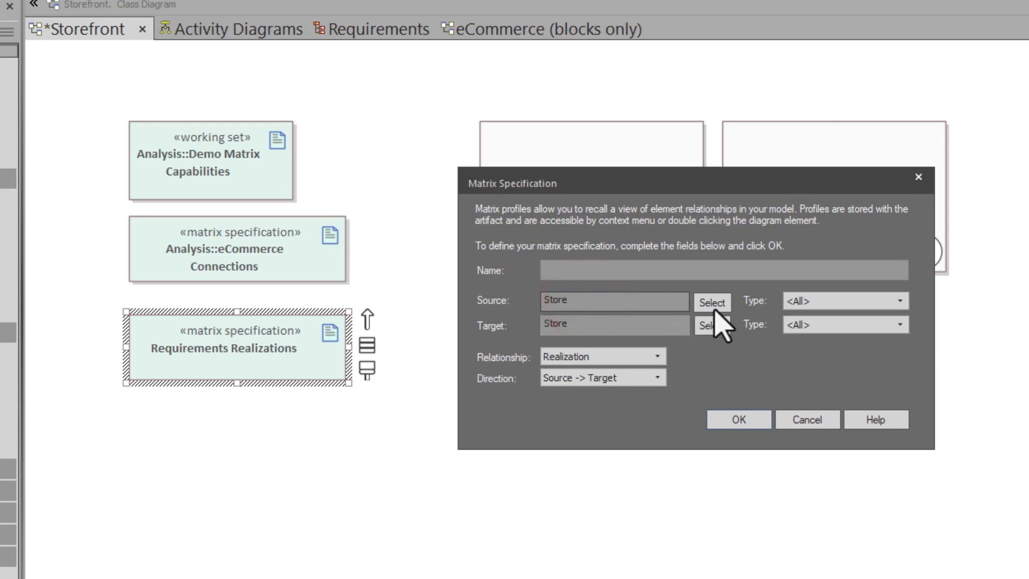
pyautogui.click(714, 314)
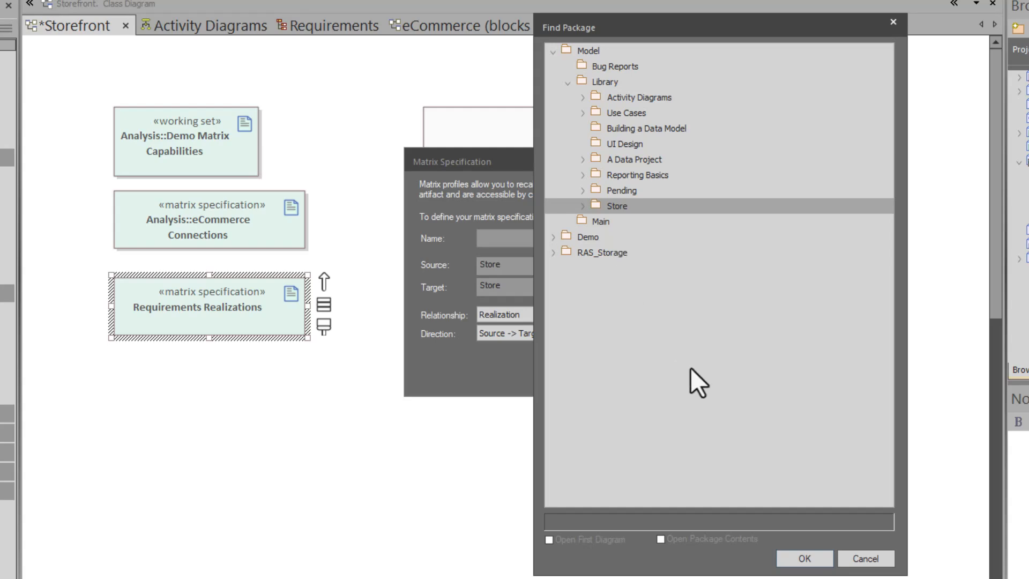
pyautogui.click(554, 237)
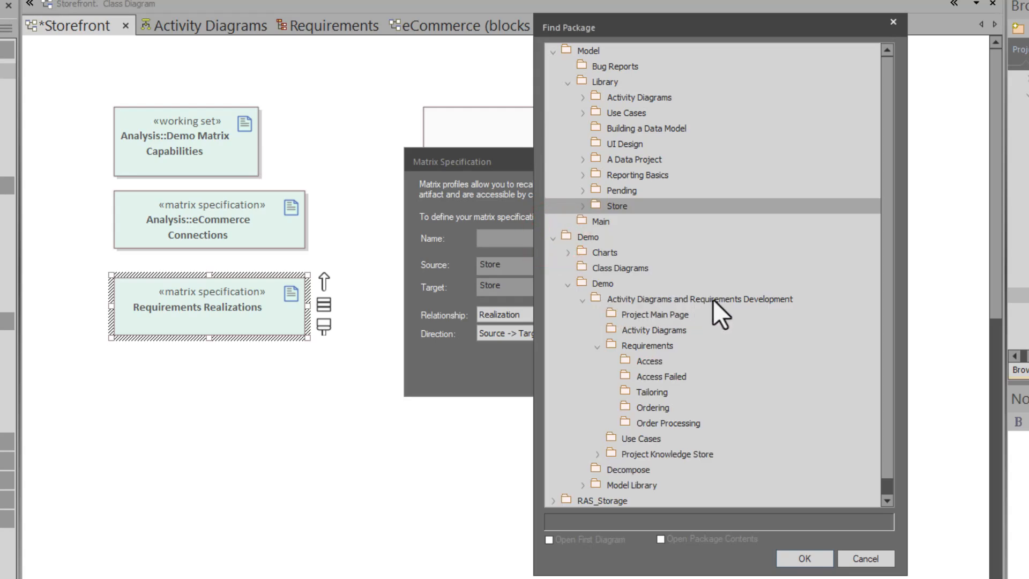
pyautogui.click(638, 346)
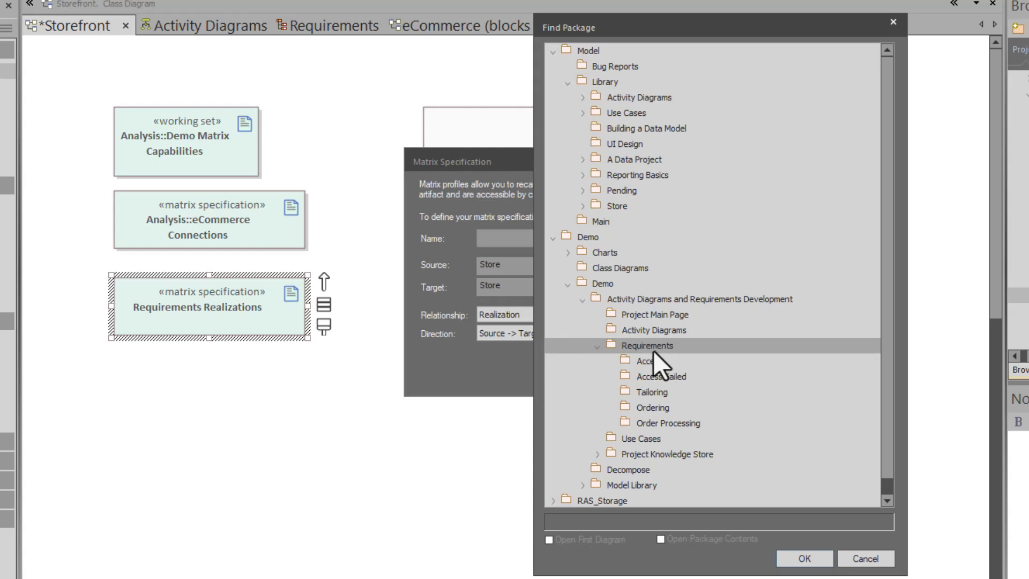
pyautogui.click(642, 363)
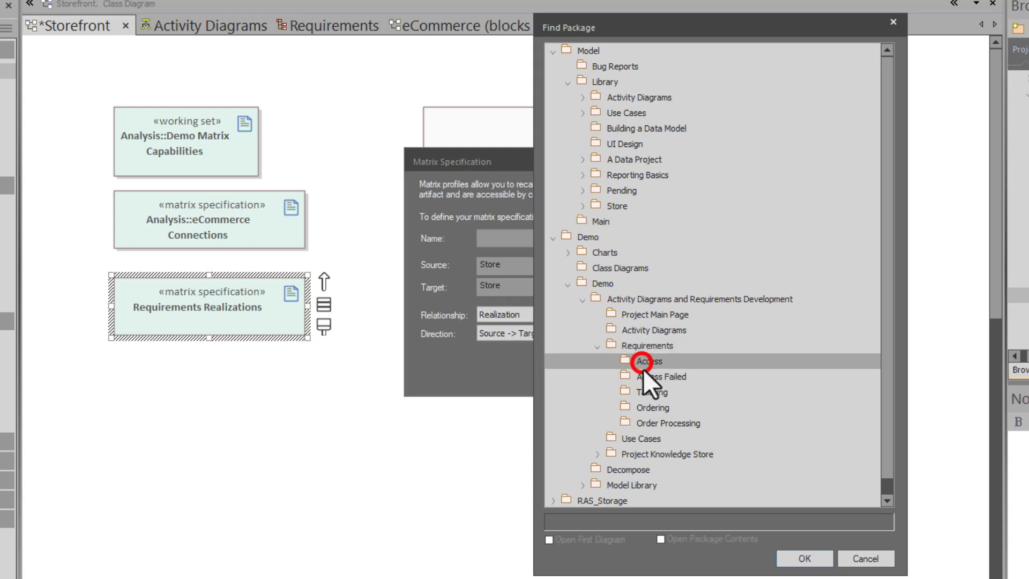
pyautogui.click(644, 376)
pyautogui.click(645, 393)
pyautogui.click(648, 408)
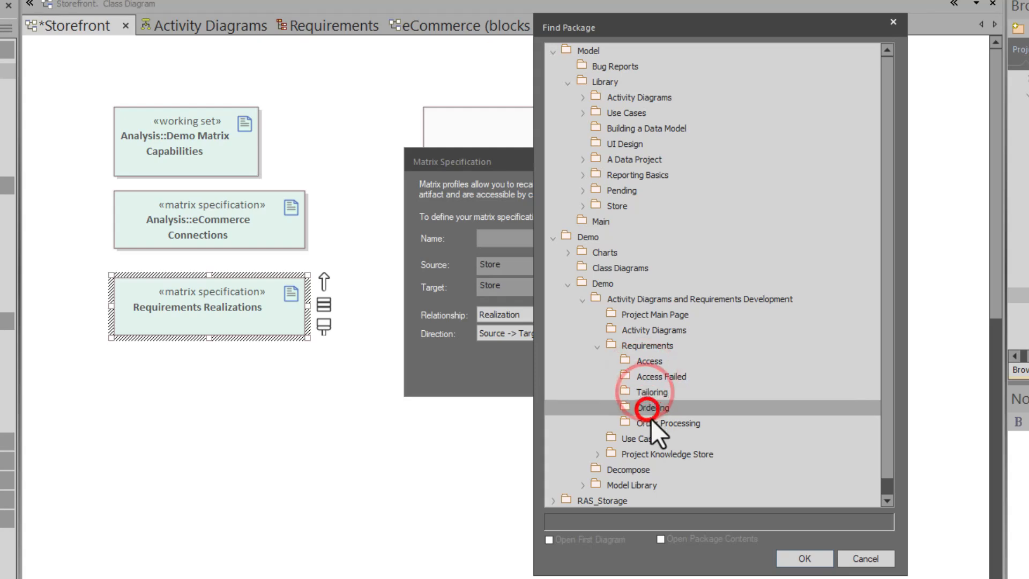
pyautogui.click(650, 423)
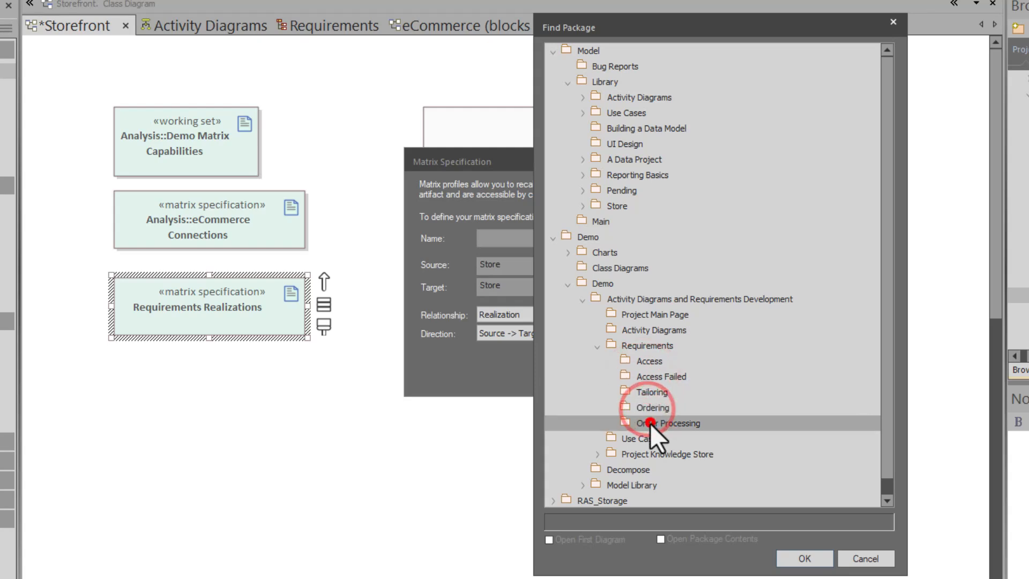
pyautogui.click(634, 346)
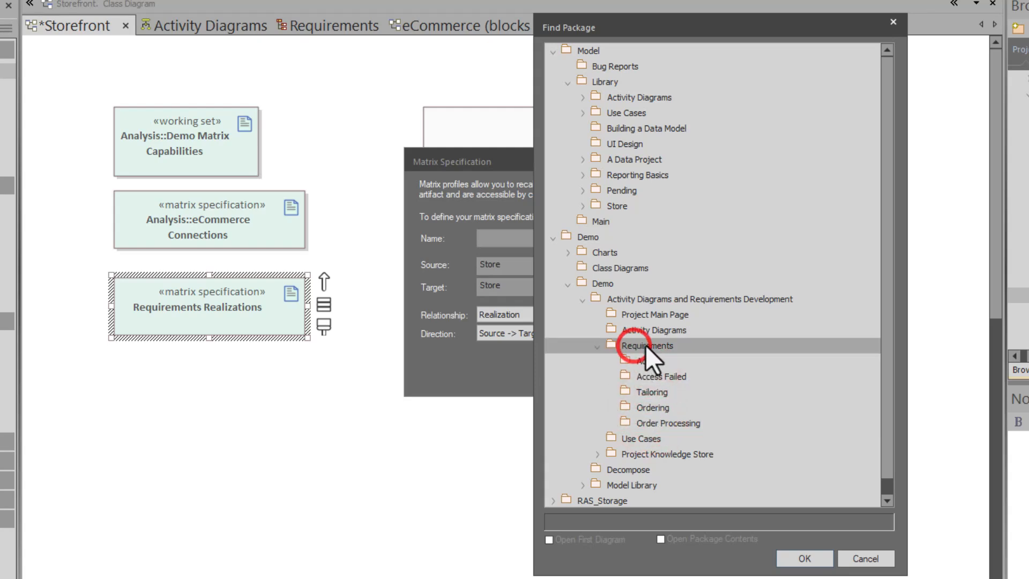
pyautogui.click(805, 558)
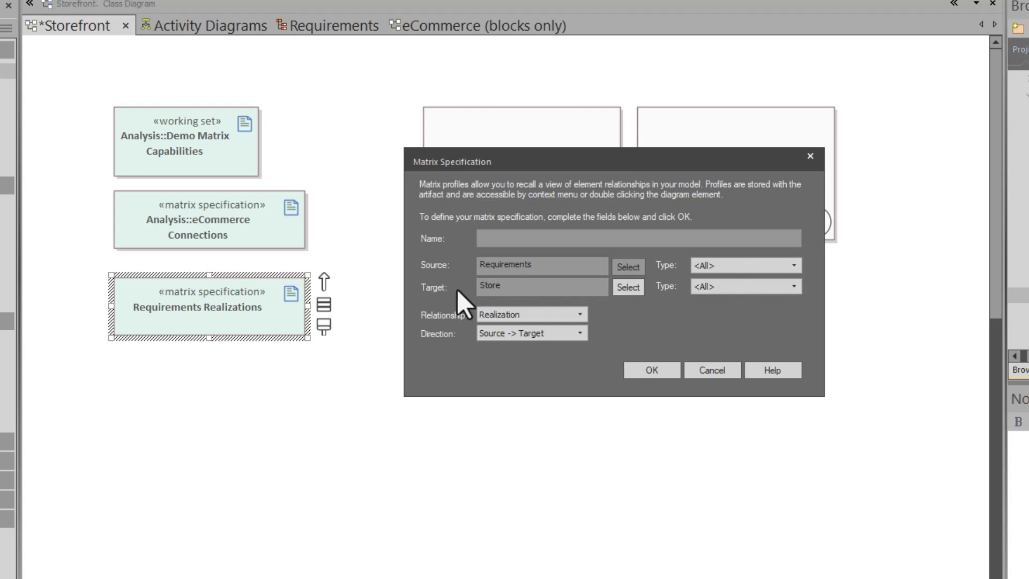
# Set the specification's target to the Activity Diagrams package under Activity Diagrams and Requirements Development
pyautogui.click(628, 287)
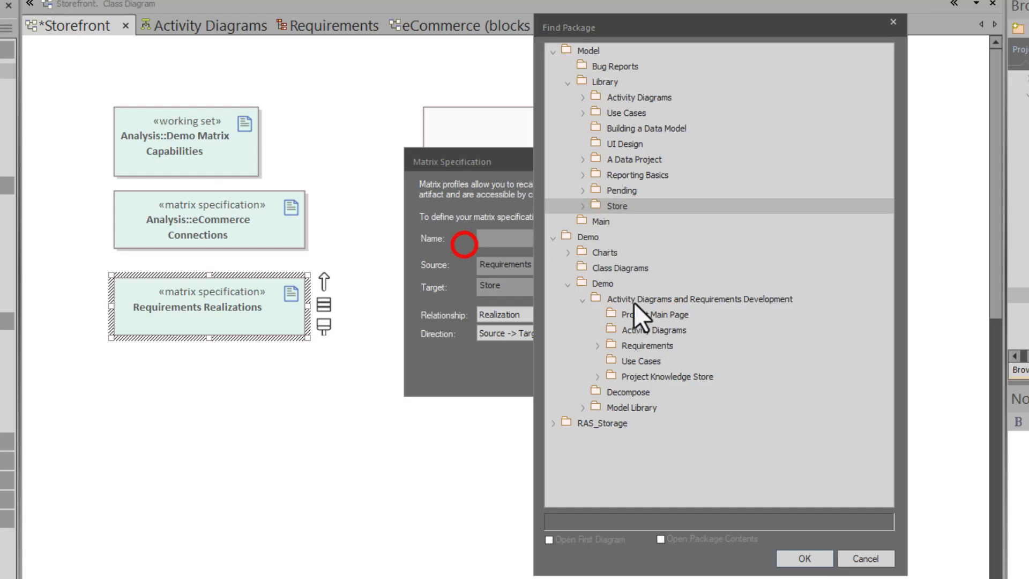
pyautogui.click(646, 330)
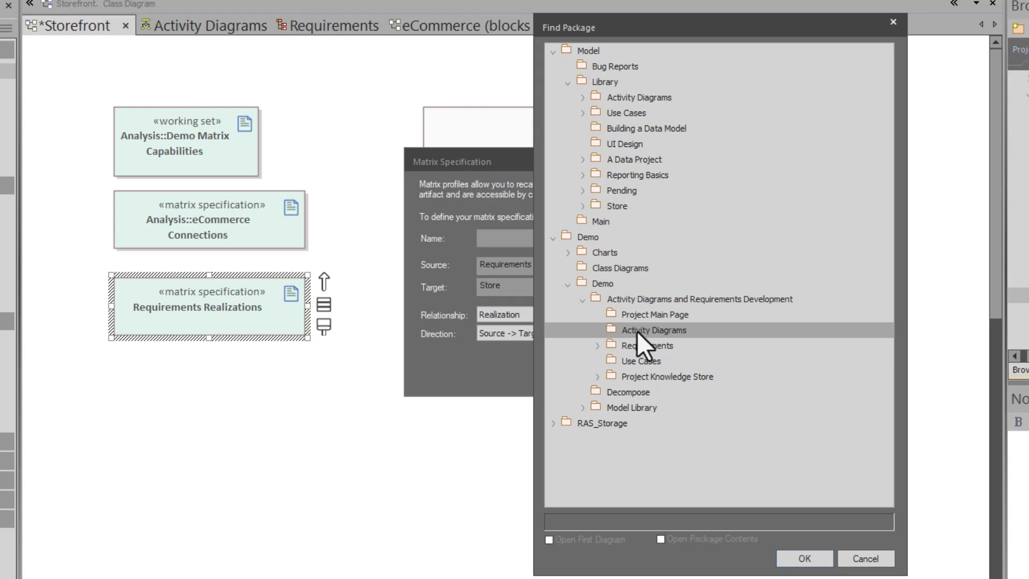
pyautogui.click(804, 558)
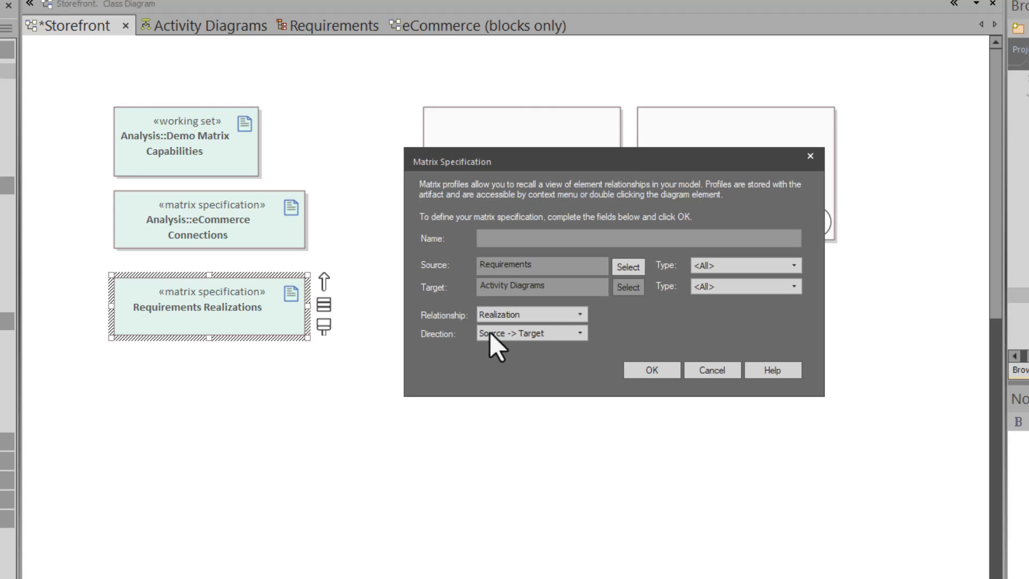
# Keep Realization as the relationship, set the direction to Target -> Source, and save the matrix specification
pyautogui.click(539, 310)
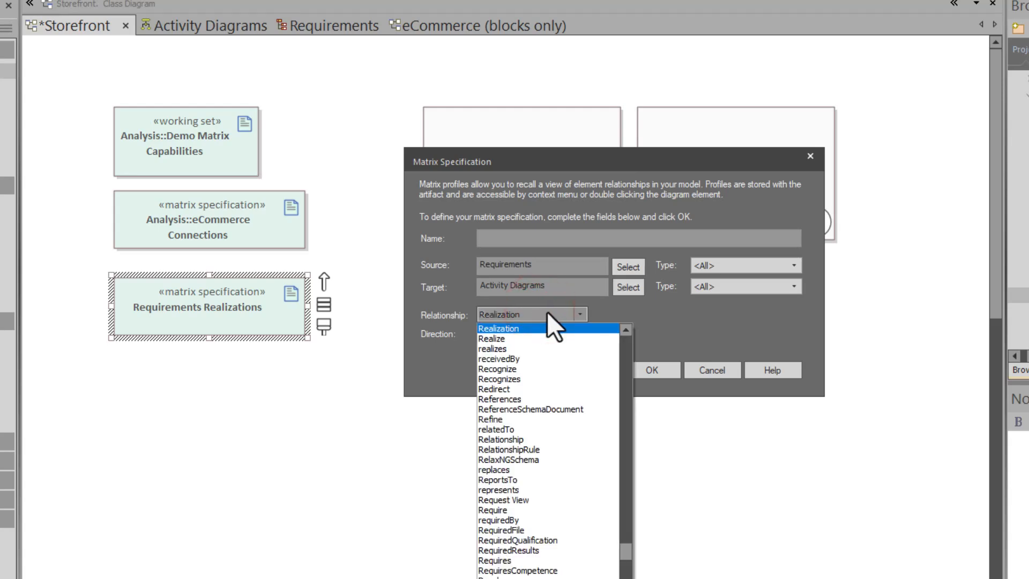
pyautogui.click(546, 311)
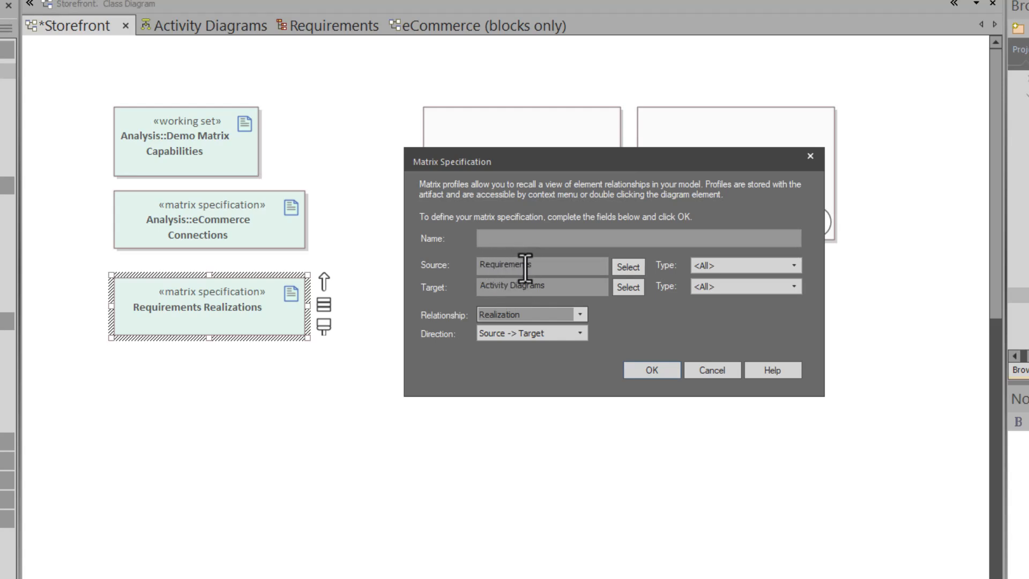
pyautogui.click(580, 333)
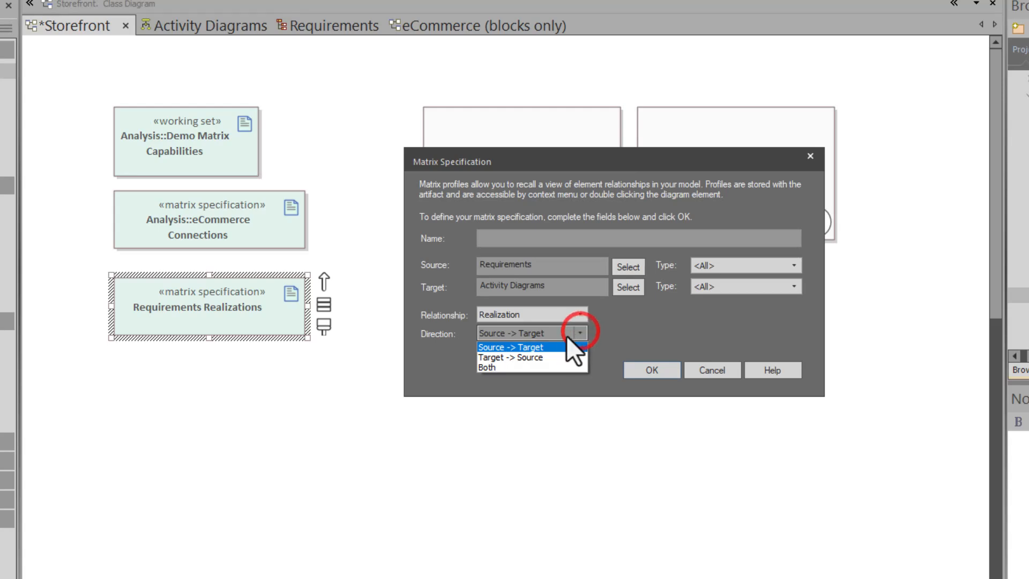
pyautogui.click(525, 356)
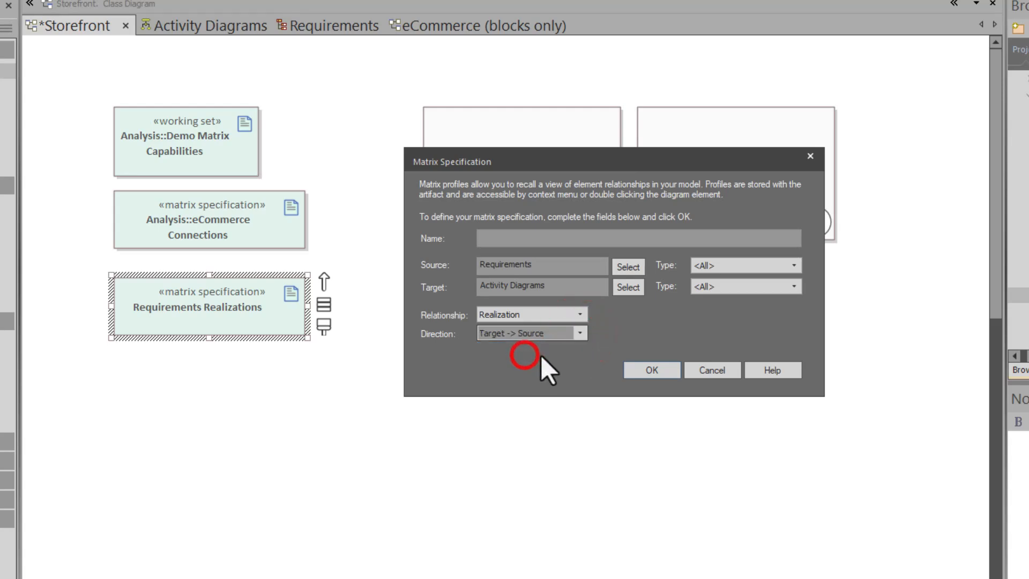
pyautogui.click(660, 371)
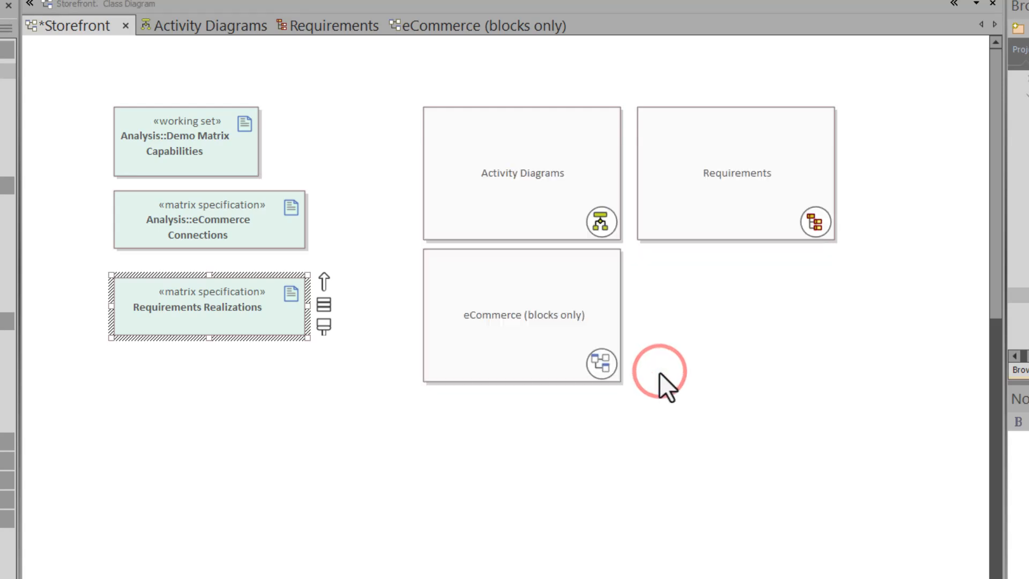
# Open the Requirements Realizations artifact's Relationship Matrix and limit its source elements to the Requirement type
pyautogui.click(247, 372)
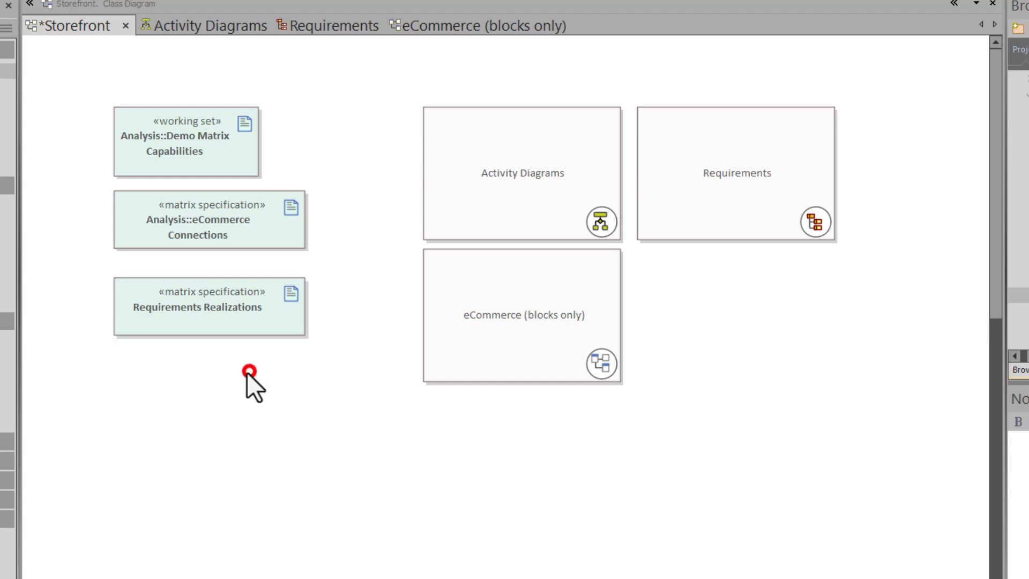
pyautogui.doubleClick(206, 325)
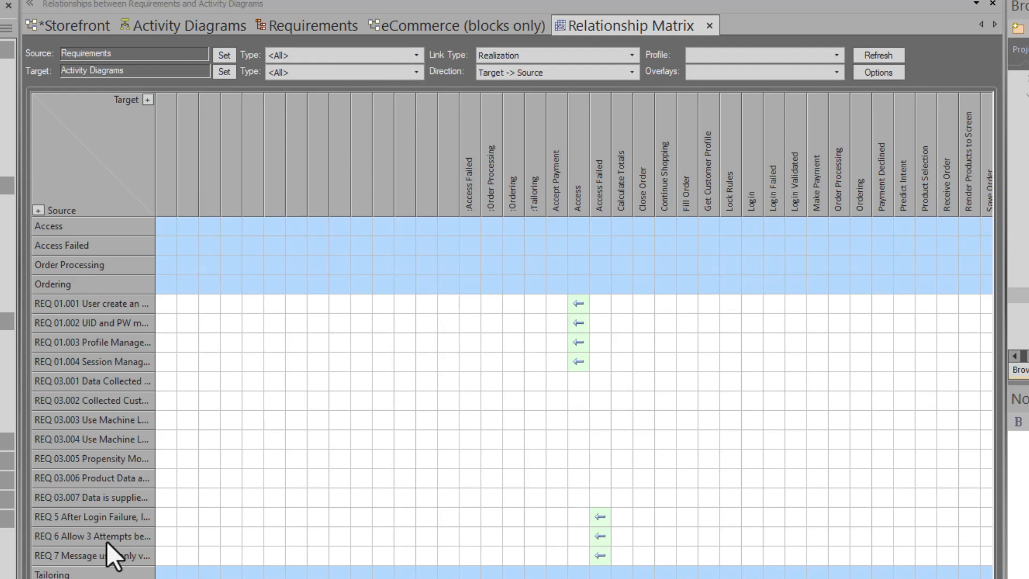
pyautogui.click(416, 55)
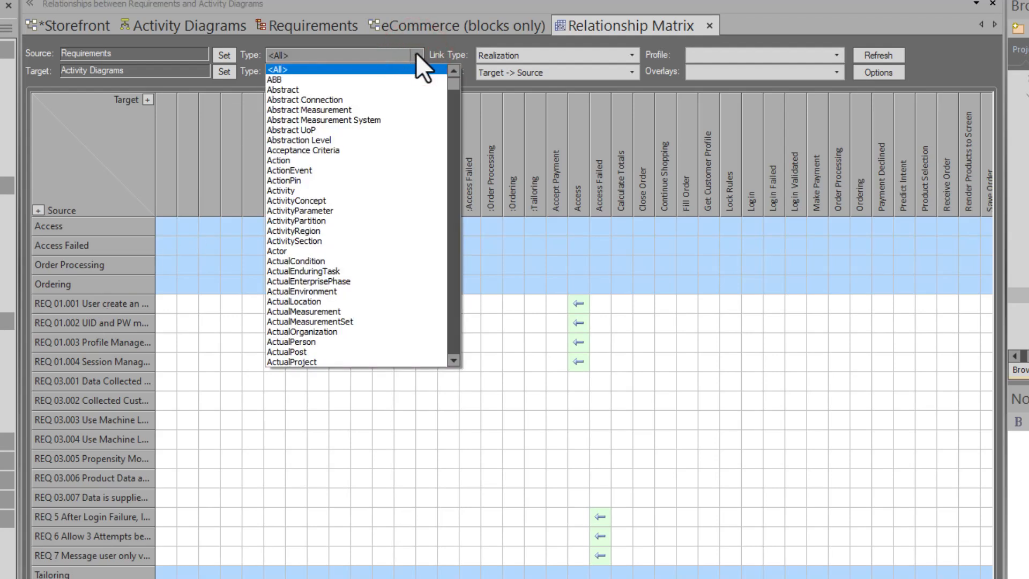
pyautogui.write('ram')
pyautogui.scroll(-2, 301, 271)
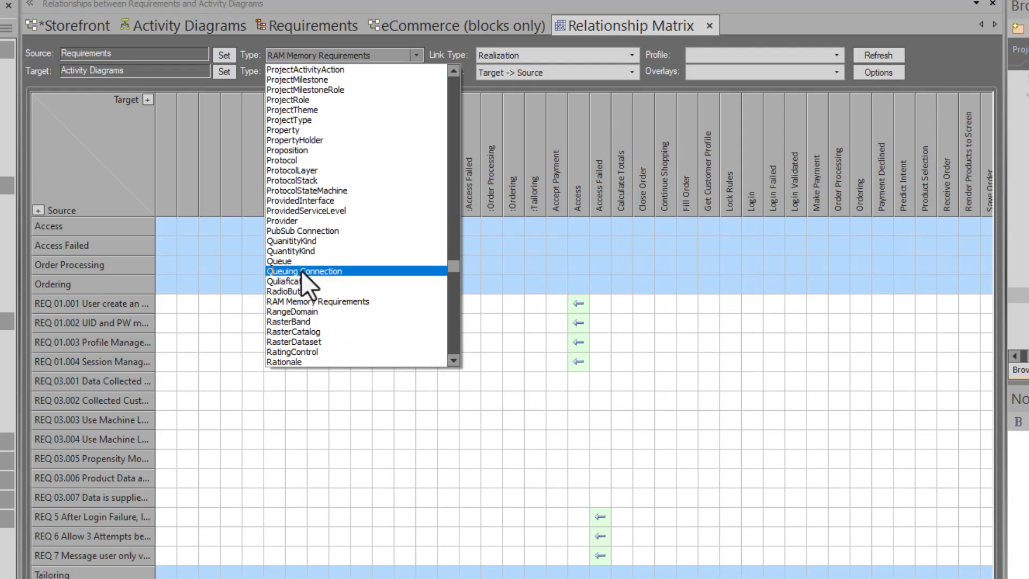
pyautogui.scroll(-13, 301, 271)
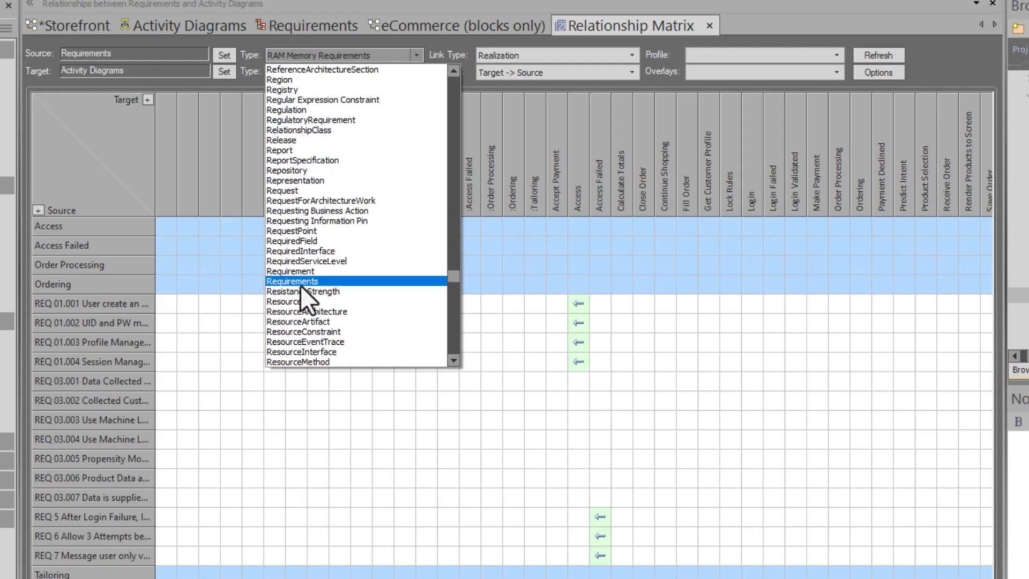
pyautogui.click(338, 271)
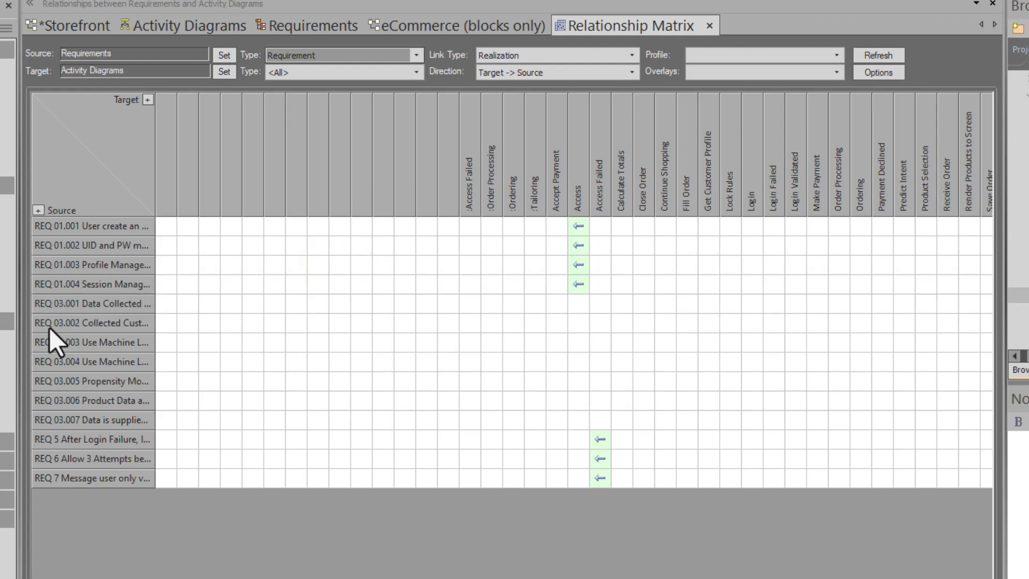
pyautogui.click(419, 54)
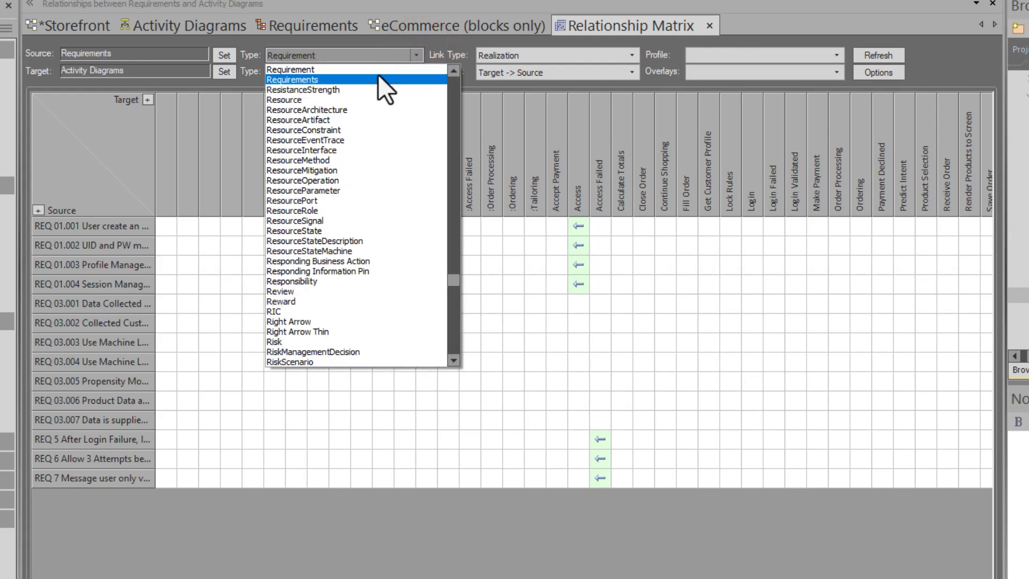
pyautogui.click(412, 52)
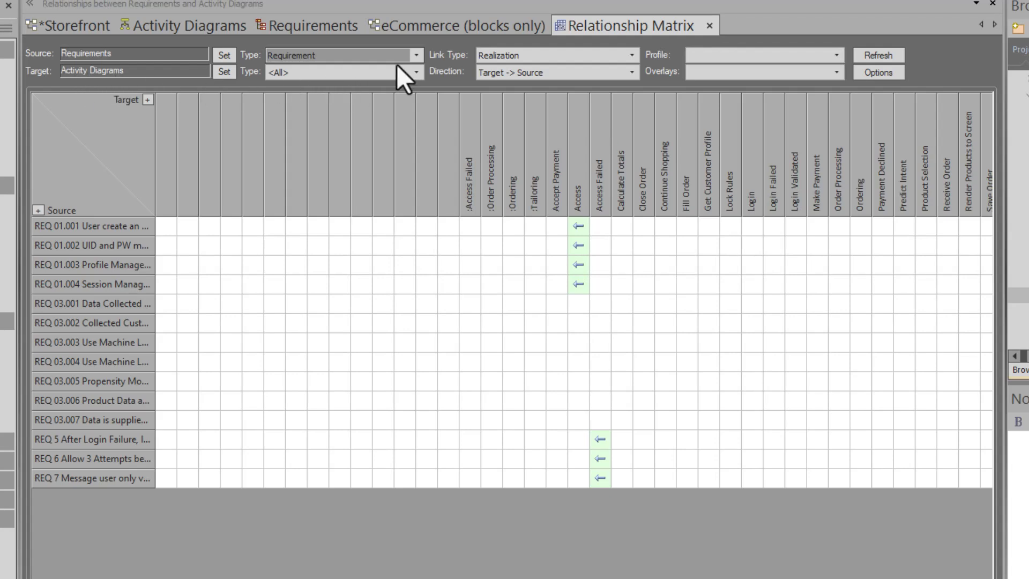
# Filter the matrix's target elements by the Activity type, and change the target filter to the Action type
pyautogui.click(416, 72)
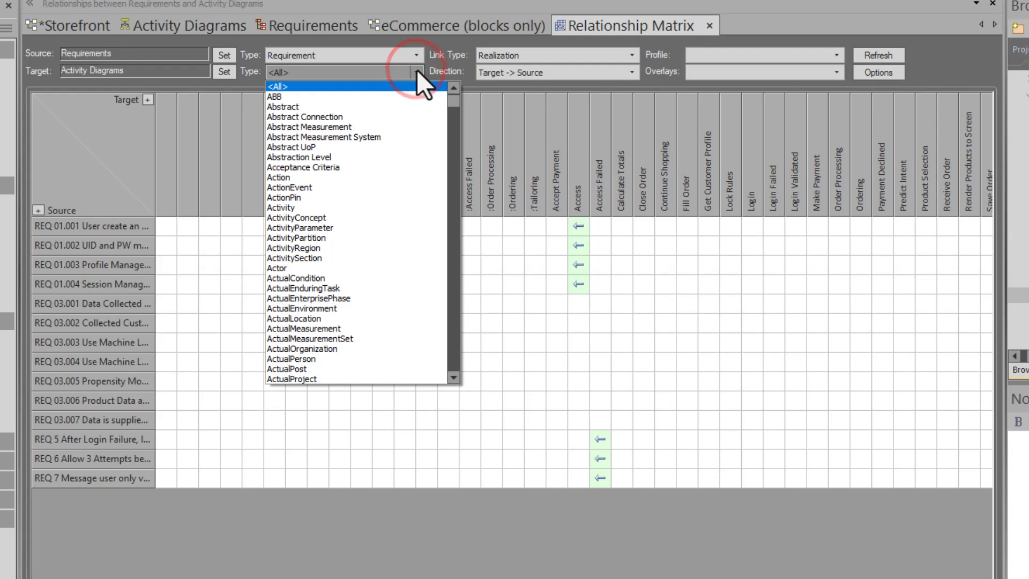
pyautogui.click(298, 208)
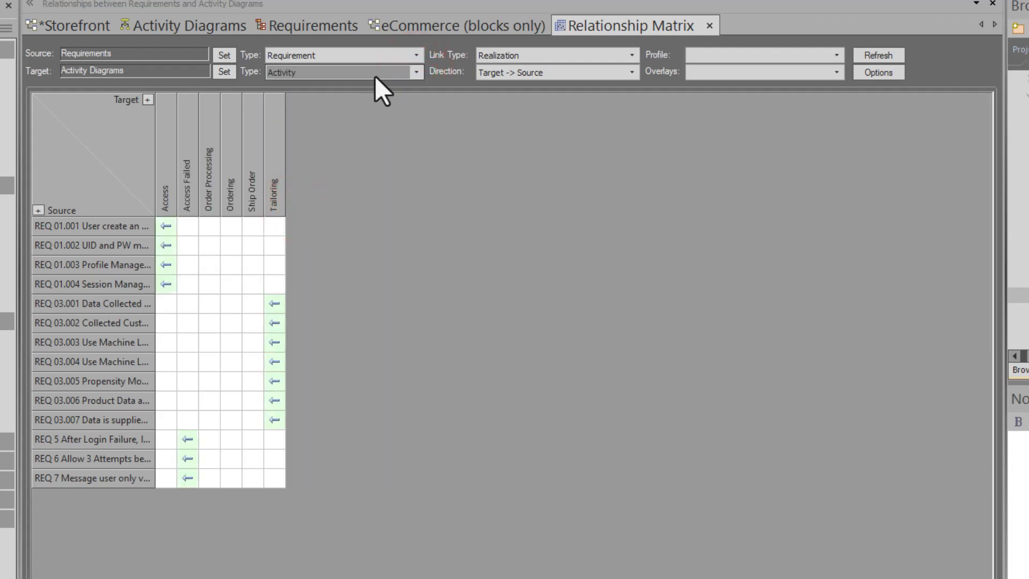
pyautogui.click(416, 72)
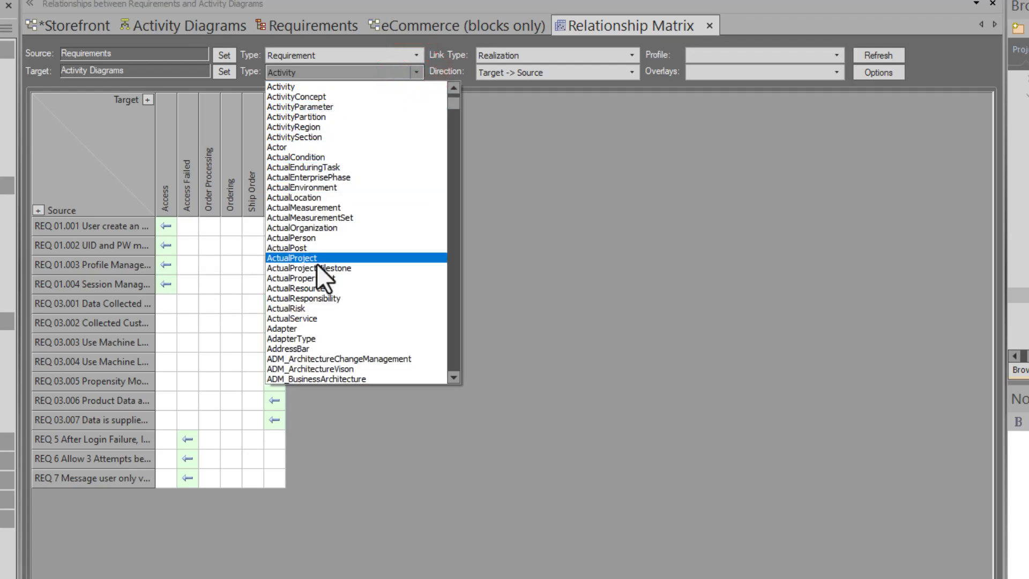
pyautogui.scroll(1, 319, 147)
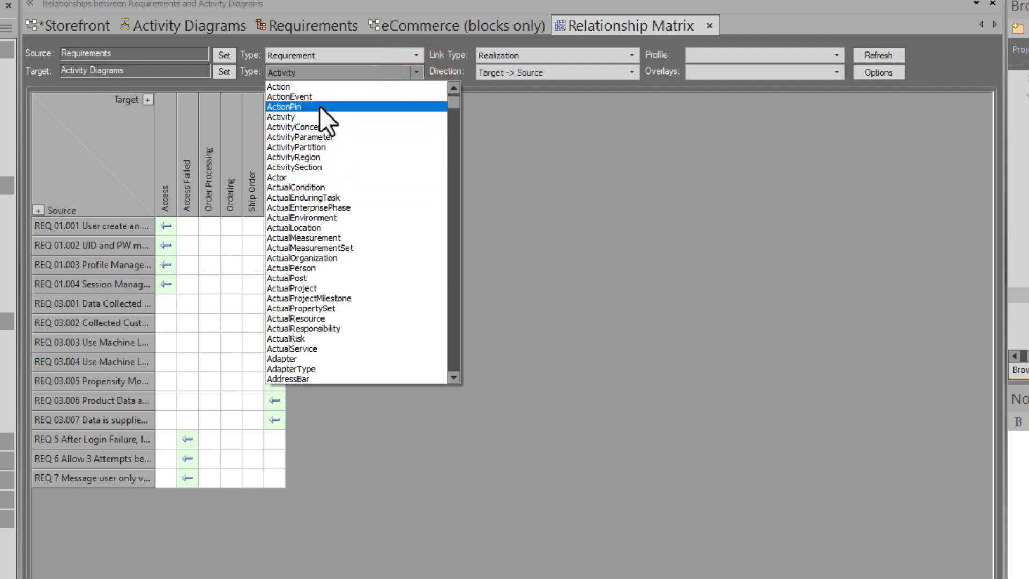
pyautogui.click(316, 87)
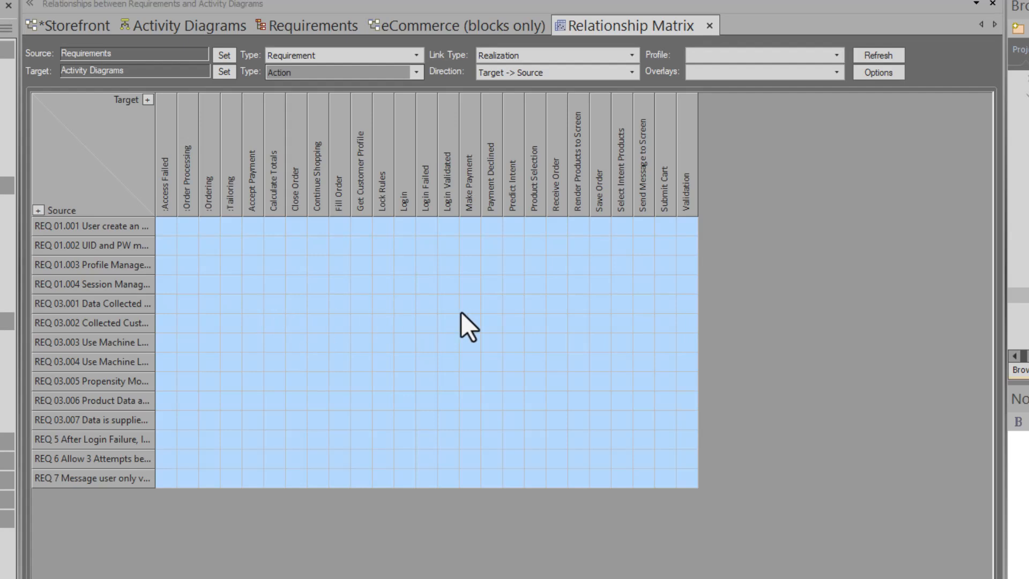
# Create a UML::Realization relationship between the Close Order action and REQ 01.001 User create an Account
pyautogui.click(294, 202)
pyautogui.click(292, 227)
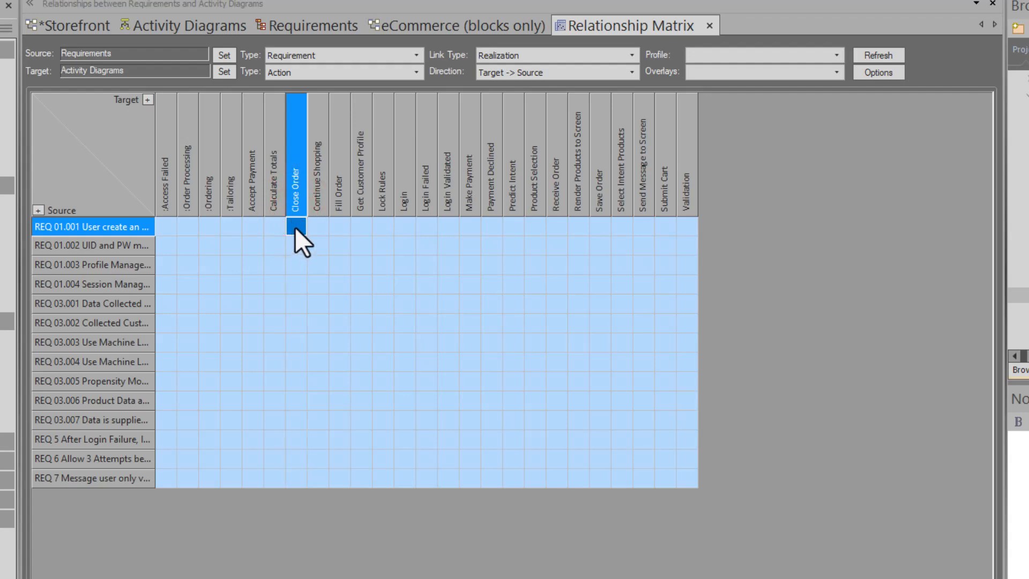
pyautogui.rightClick(295, 227)
pyautogui.click(343, 235)
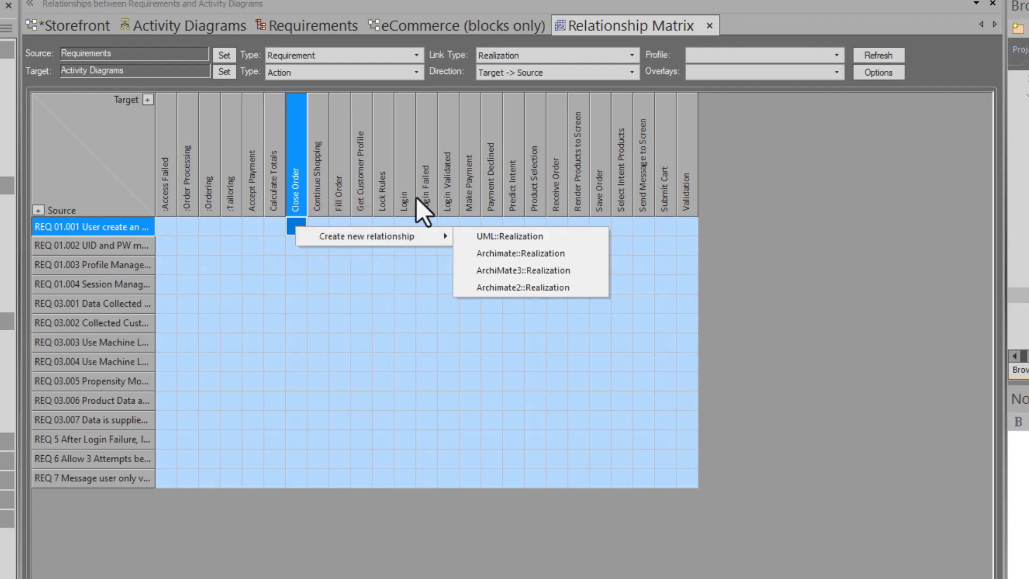
pyautogui.click(417, 233)
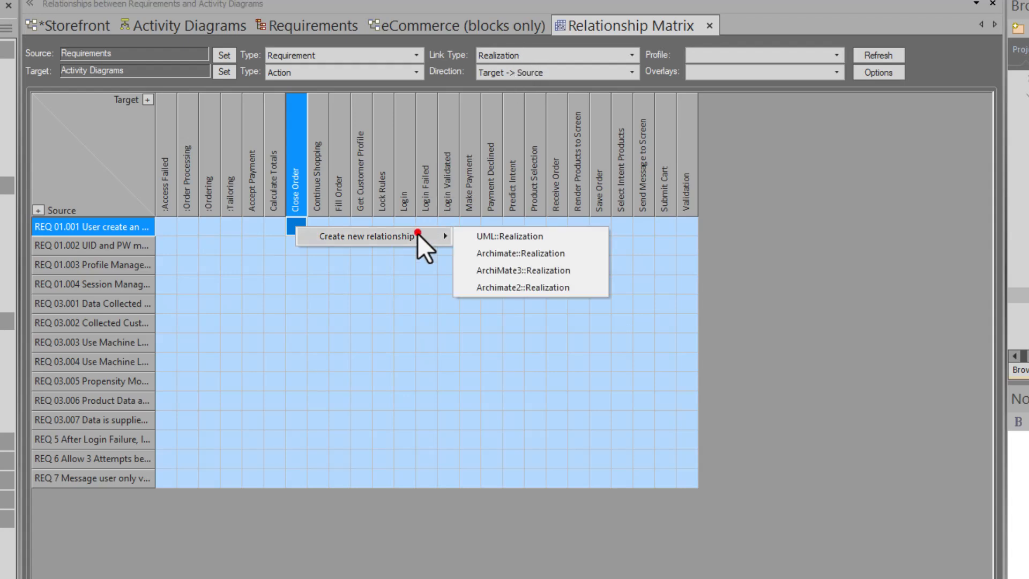
pyautogui.click(509, 240)
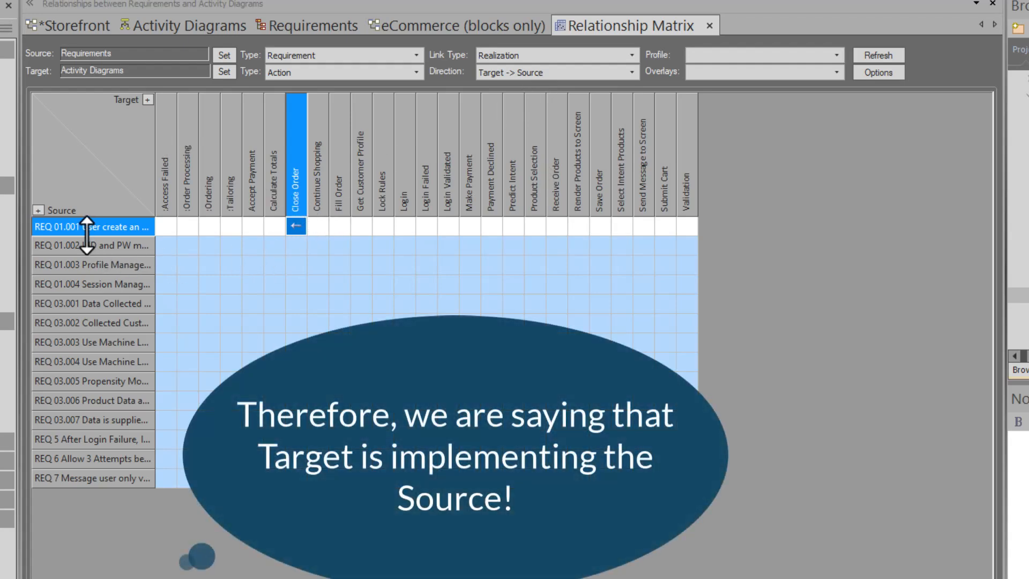
# Delete the relationship between Close Order and REQ 01.001, confirming its removal
pyautogui.rightClick(294, 227)
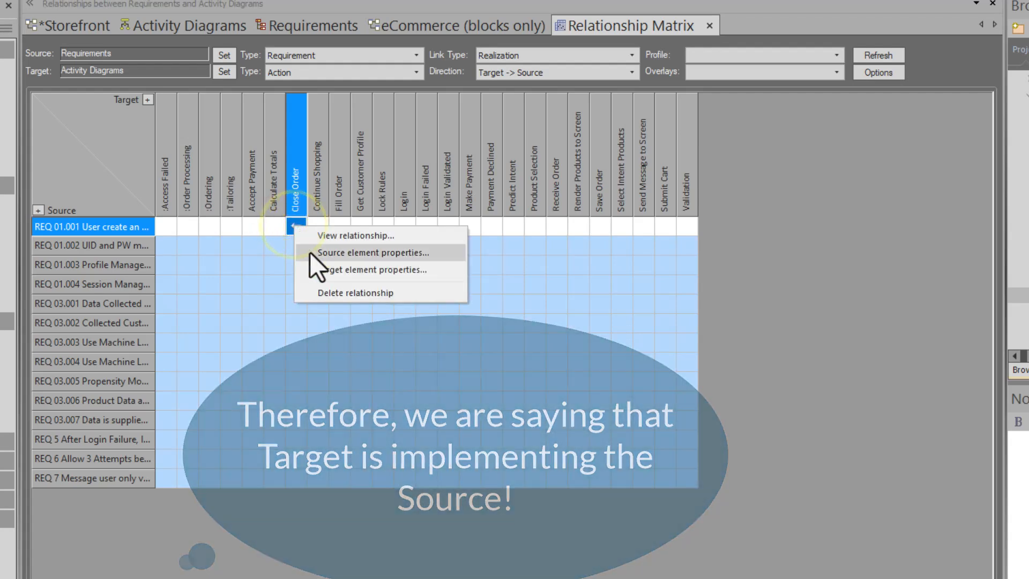
pyautogui.click(329, 292)
pyautogui.click(611, 315)
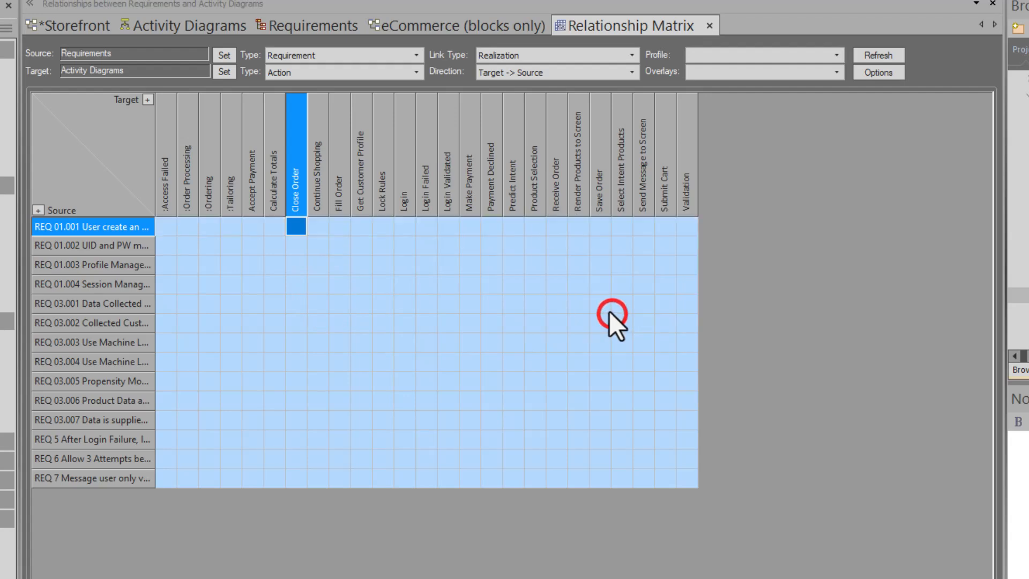
# Limit the matrix's target elements to the Activity type and locate the Access activity in the Project Browser
pyautogui.click(416, 72)
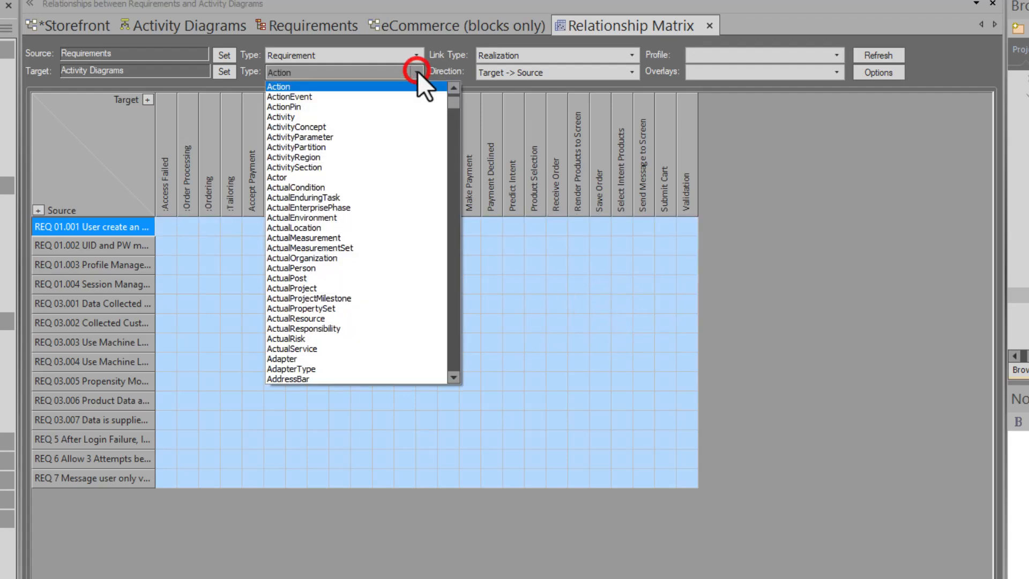
pyautogui.click(308, 115)
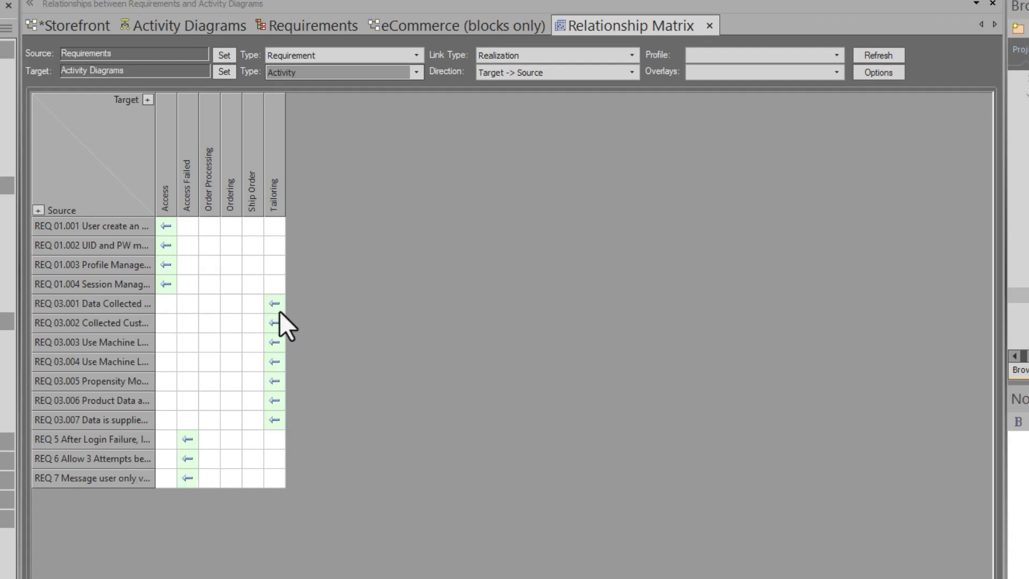
pyautogui.click(163, 205)
pyautogui.rightClick(163, 205)
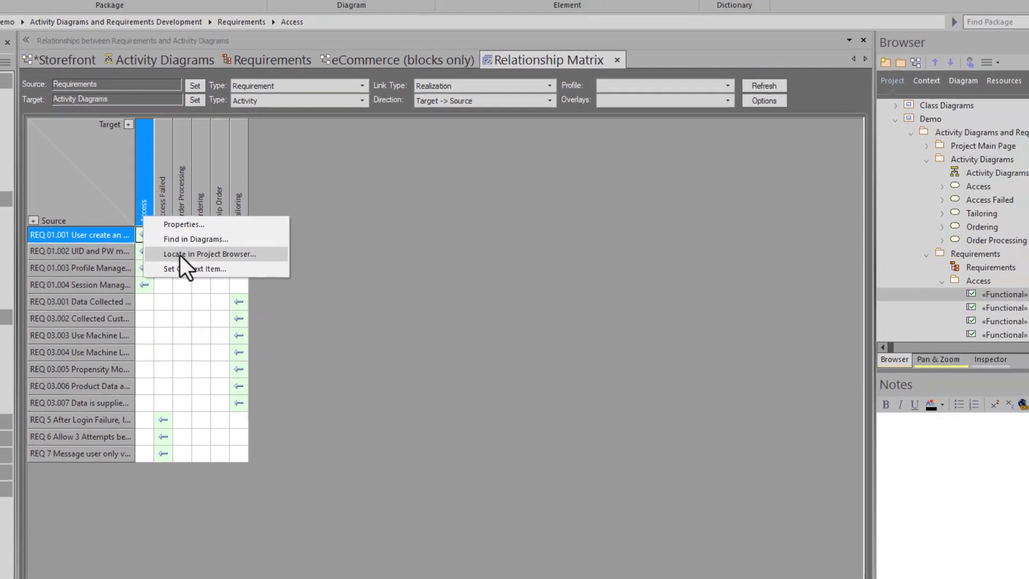
pyautogui.click(196, 249)
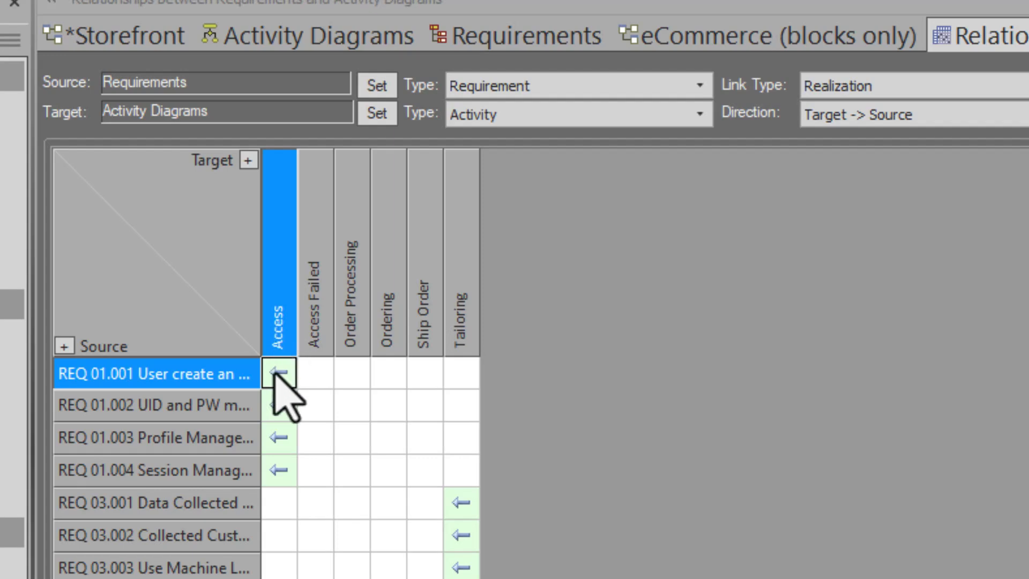
# Widen the matrix's source column and create a Realization from Order Processing to REQ 03.003 Use Machine Learning to Predict Intent
pyautogui.moveTo(261, 330); pyautogui.dragTo(553, 349)
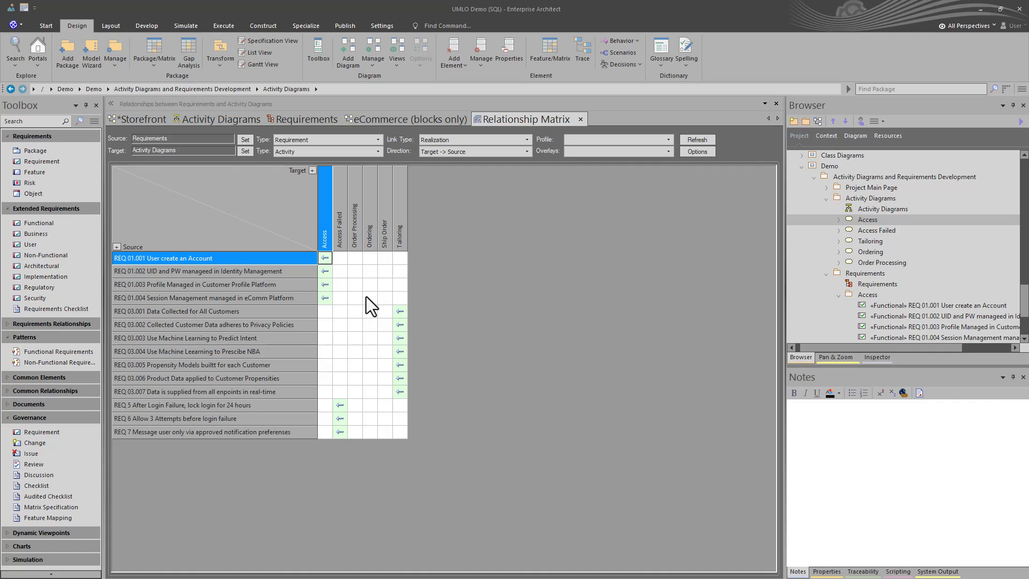
pyautogui.click(354, 241)
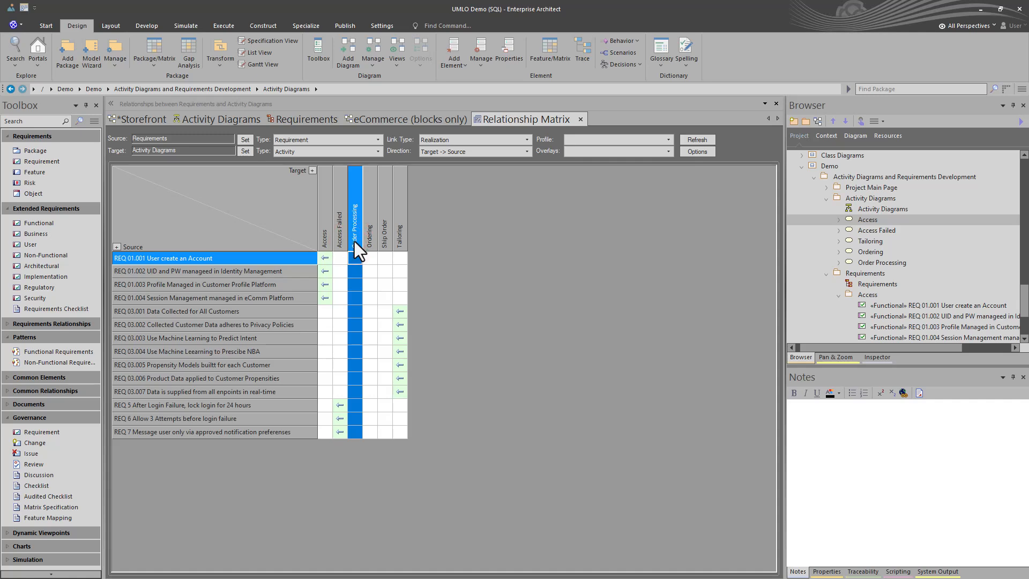
pyautogui.click(353, 340)
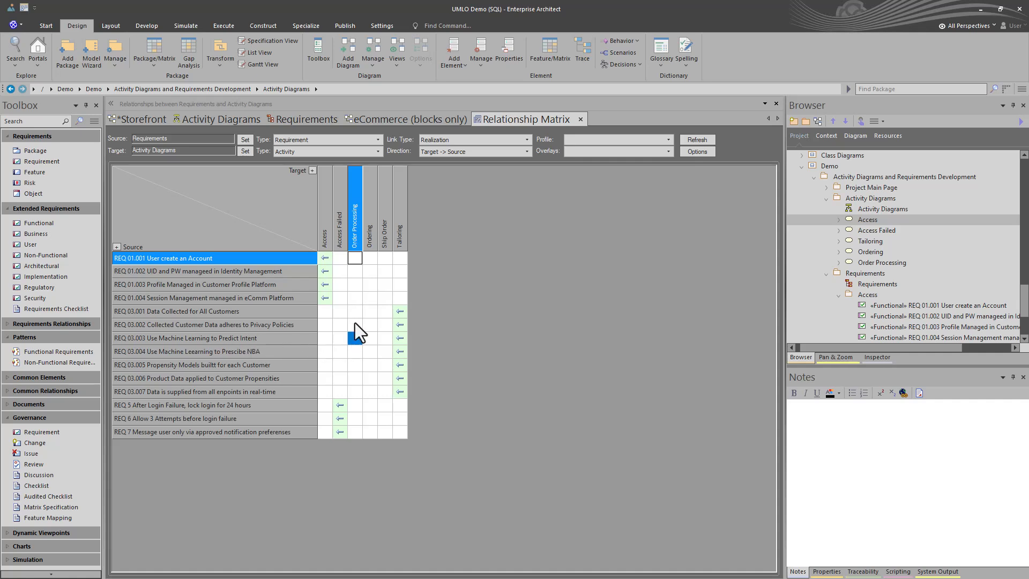
pyautogui.rightClick(355, 341)
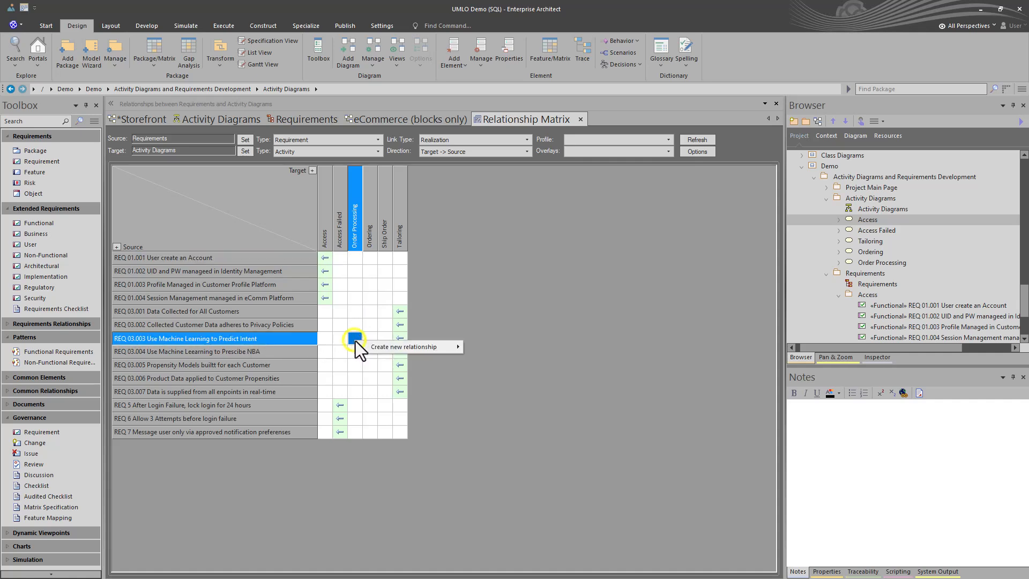
pyautogui.click(390, 348)
pyautogui.click(501, 346)
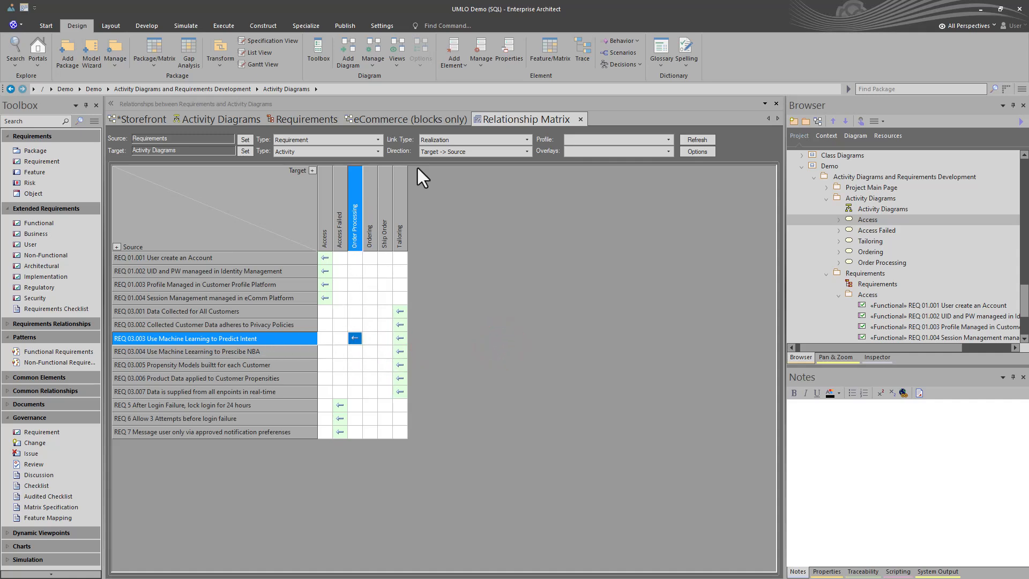
# In the Requirements diagram, draw a Realization connector from the 04 Ordering activity to REQ 03.003
pyautogui.click(284, 118)
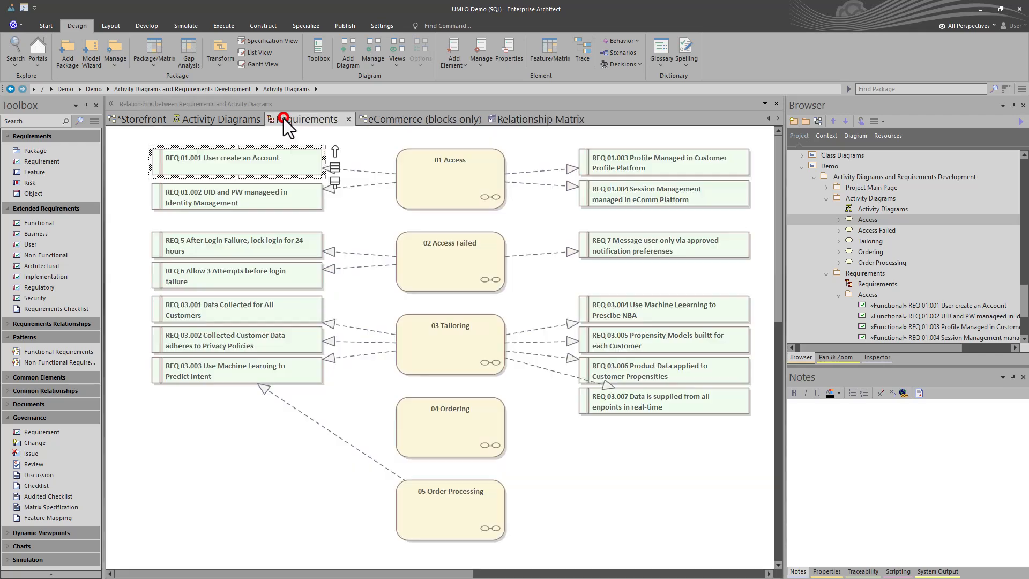
pyautogui.click(380, 465)
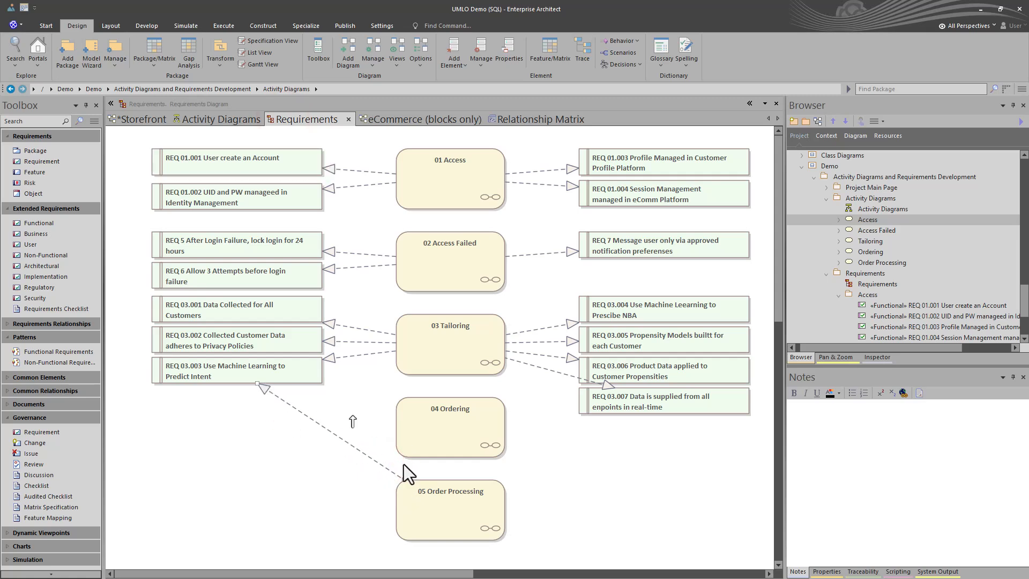
pyautogui.click(456, 432)
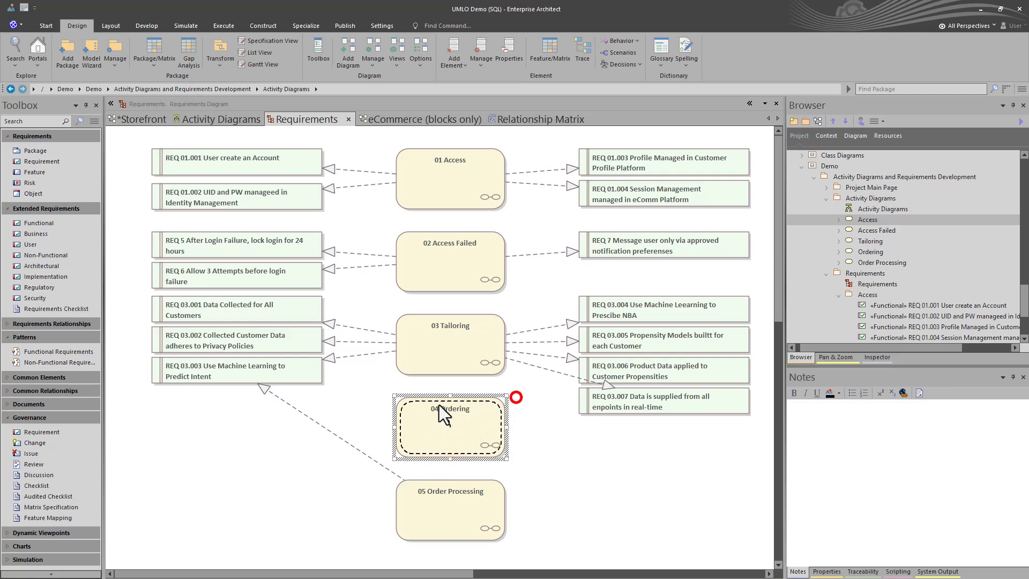
pyautogui.moveTo(439, 405); pyautogui.dragTo(304, 375)
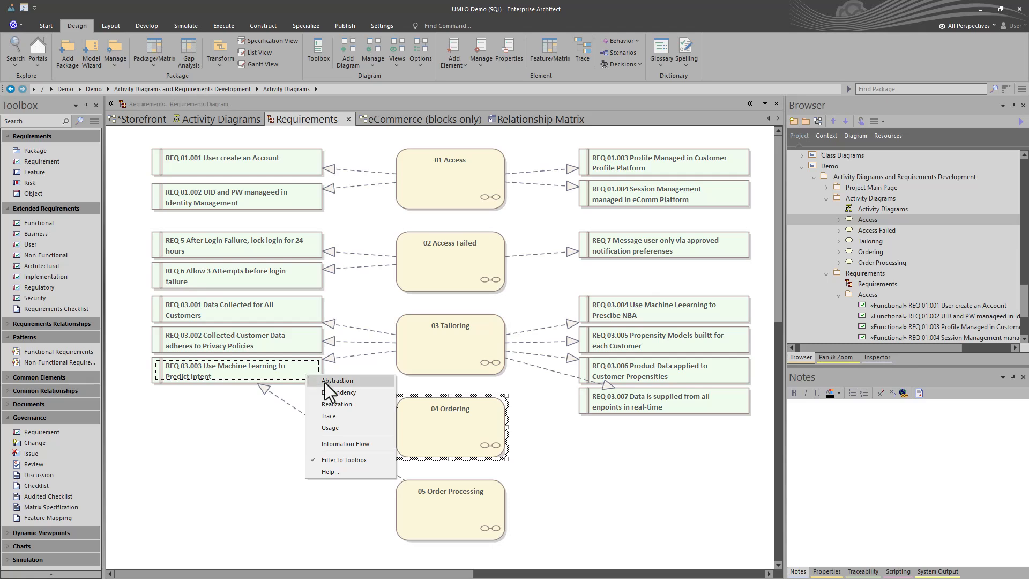
pyautogui.click(338, 405)
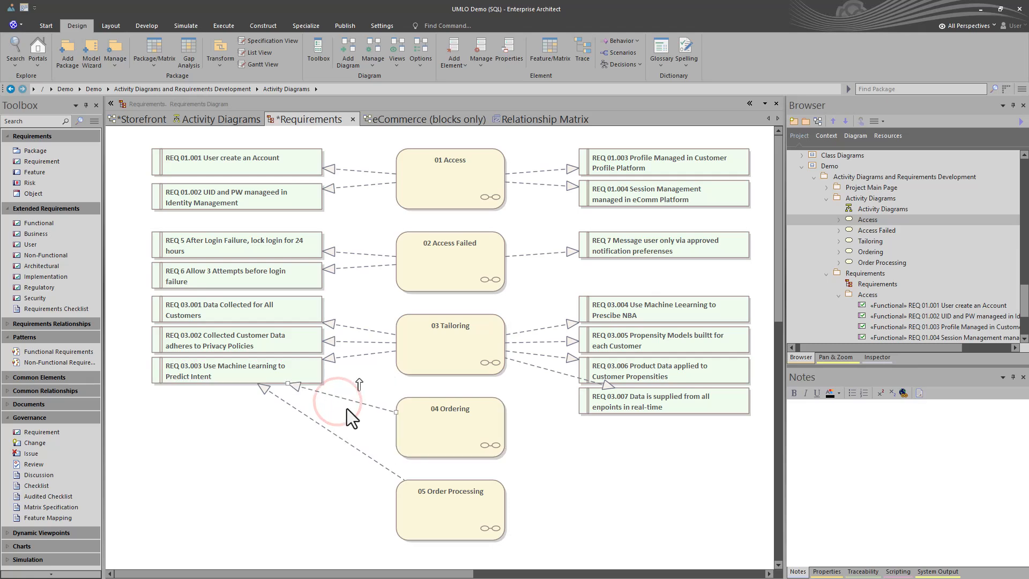
# Check the Ordering column and the REQ 03.003 row in the Relationship Matrix for the connector drawn in the diagram
pyautogui.click(518, 121)
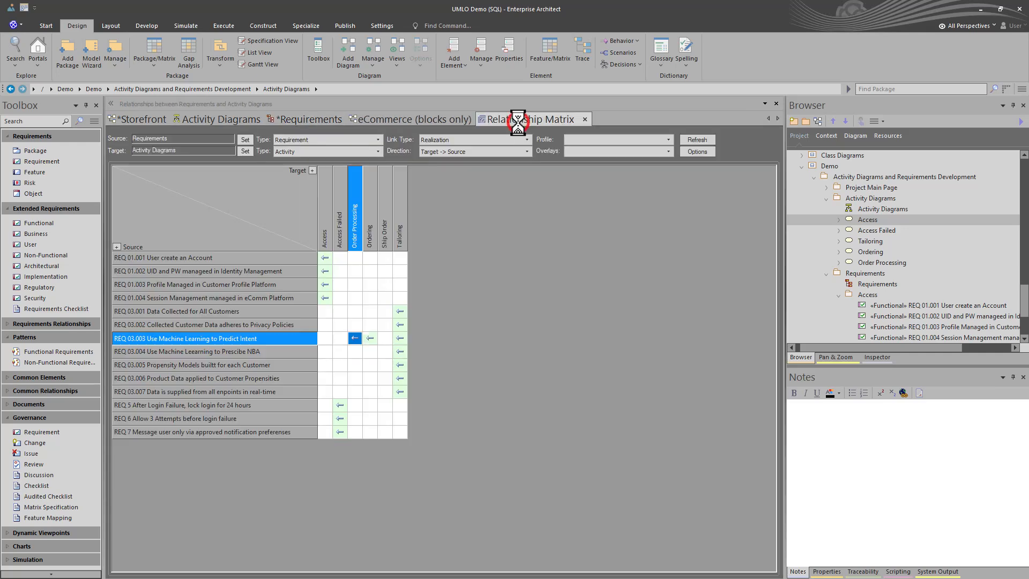
pyautogui.click(371, 242)
pyautogui.click(370, 339)
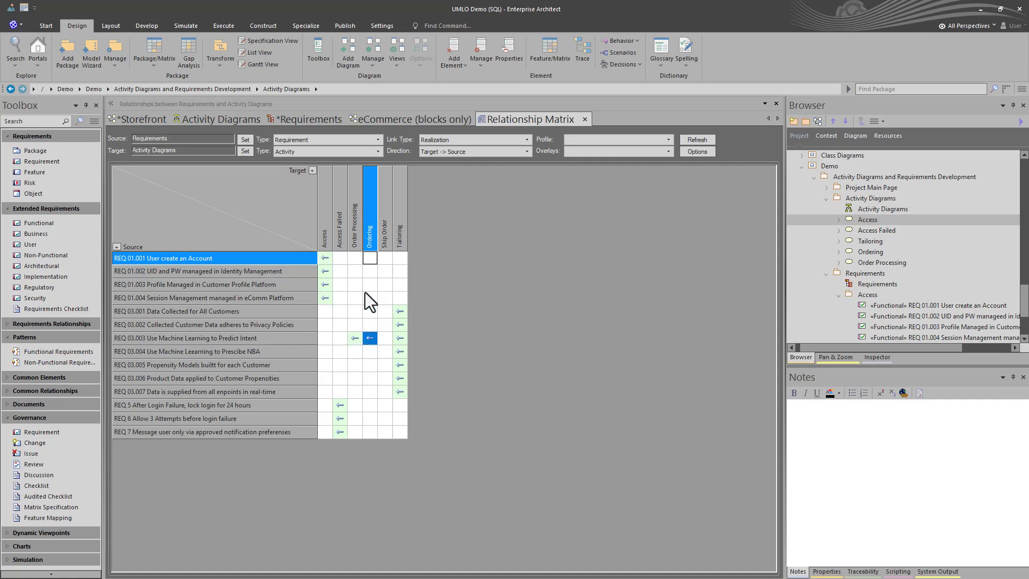
pyautogui.click(250, 340)
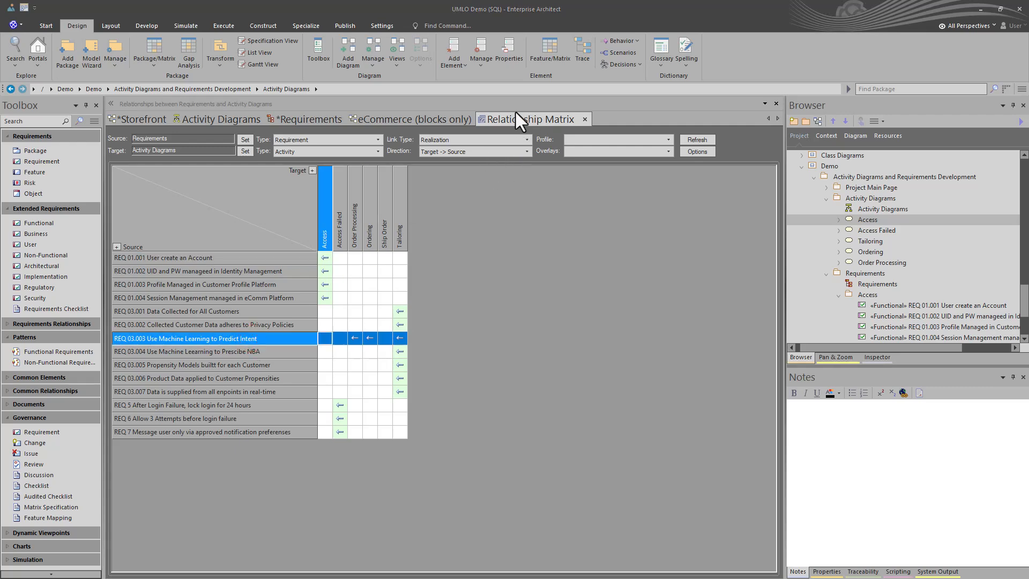
# Switch the Requirements diagram to Relation Matrix View, saving the diagram's changes
pyautogui.click(311, 118)
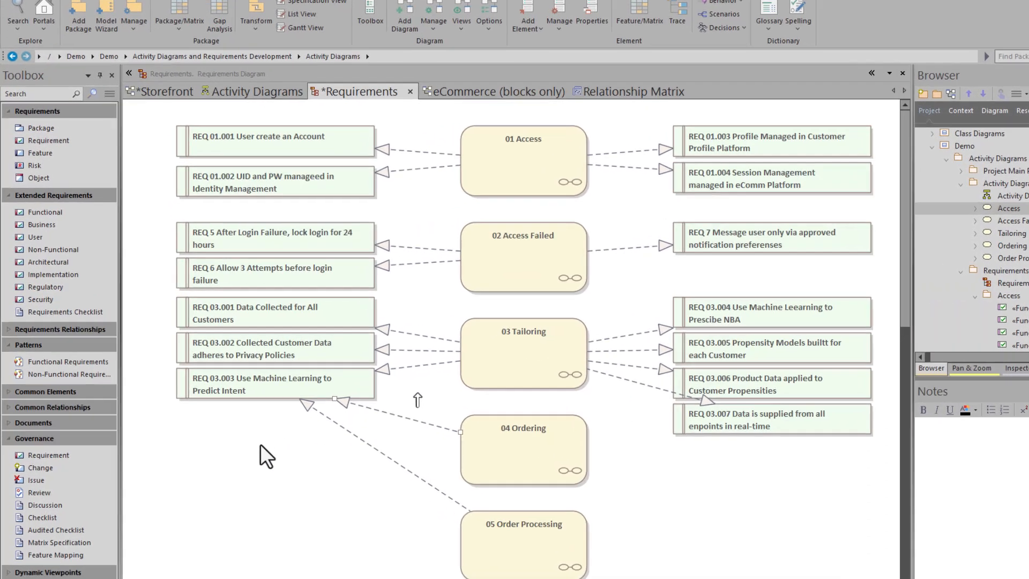
pyautogui.rightClick(260, 445)
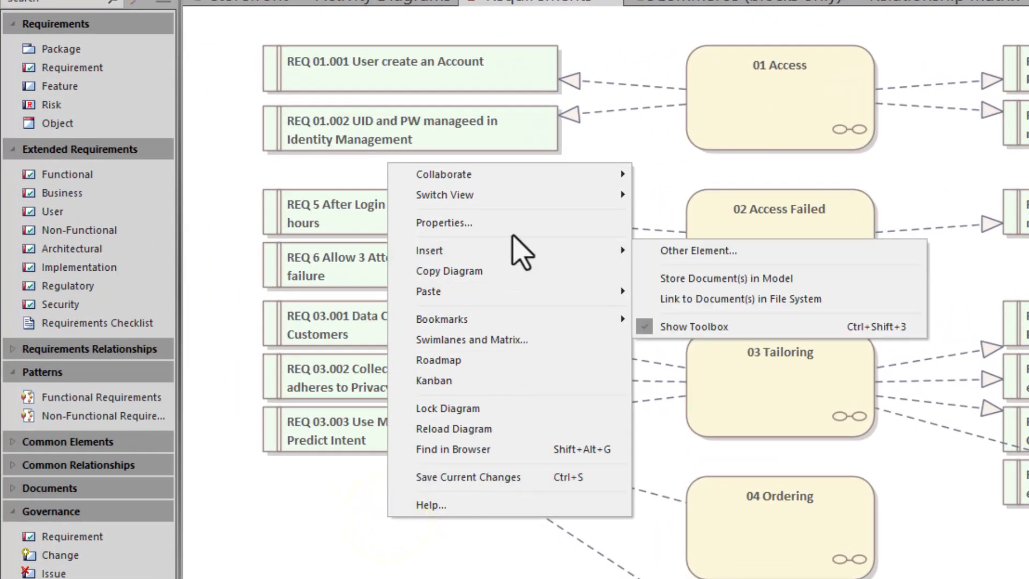
pyautogui.moveTo(512, 209)
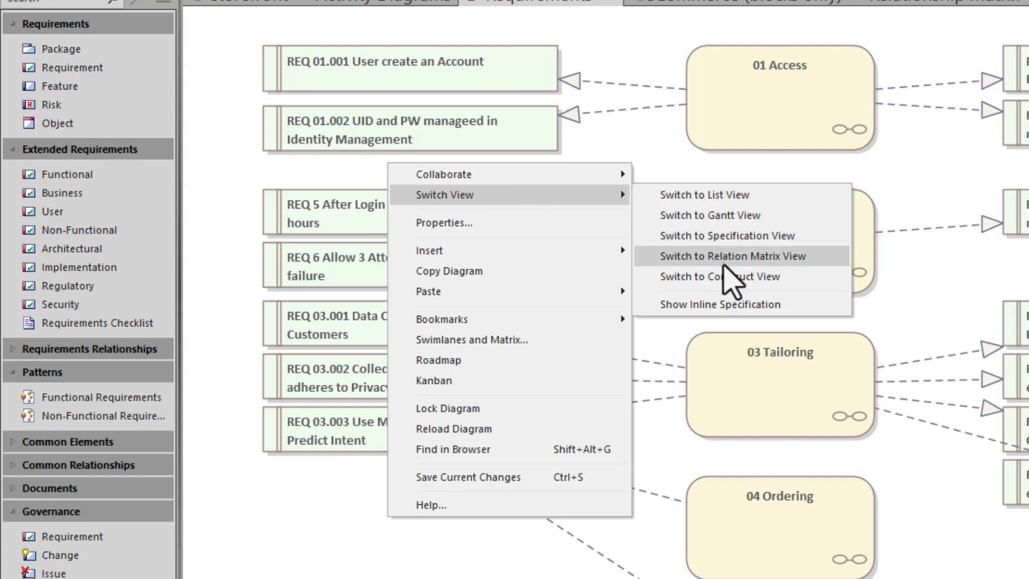
pyautogui.click(790, 262)
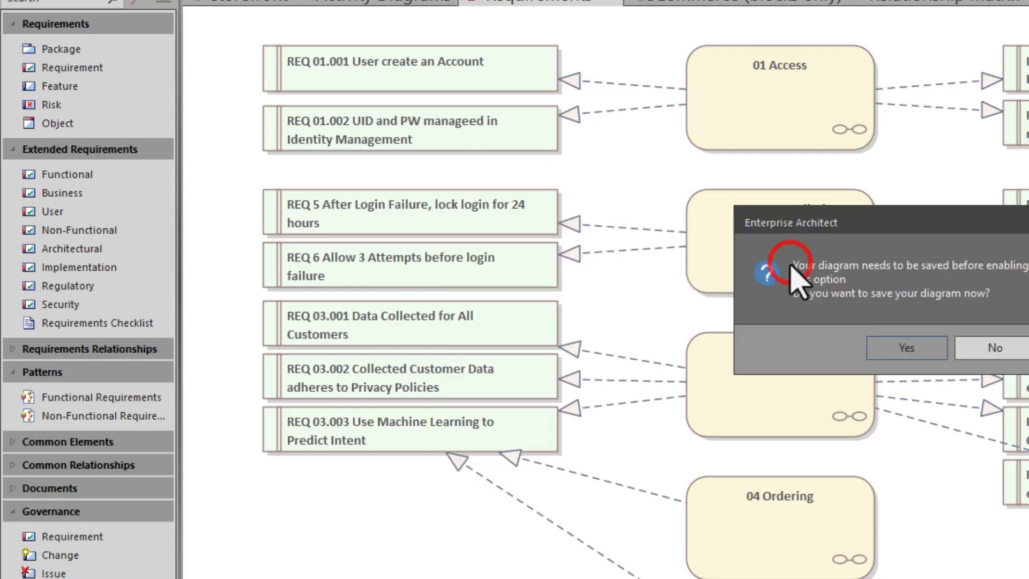
pyautogui.click(911, 351)
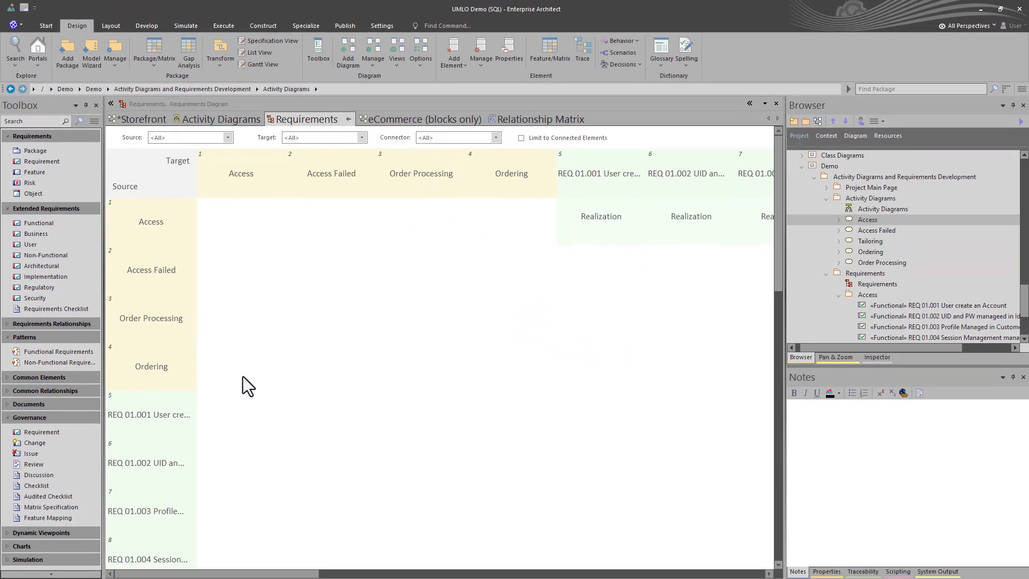
# Look through the source rows of the diagram's Relation Matrix View and its Source filter
pyautogui.scroll(-2, 418, 388)
pyautogui.scroll(2, 407, 394)
pyautogui.scroll(-2, 204, 477)
pyautogui.scroll(2, 223, 470)
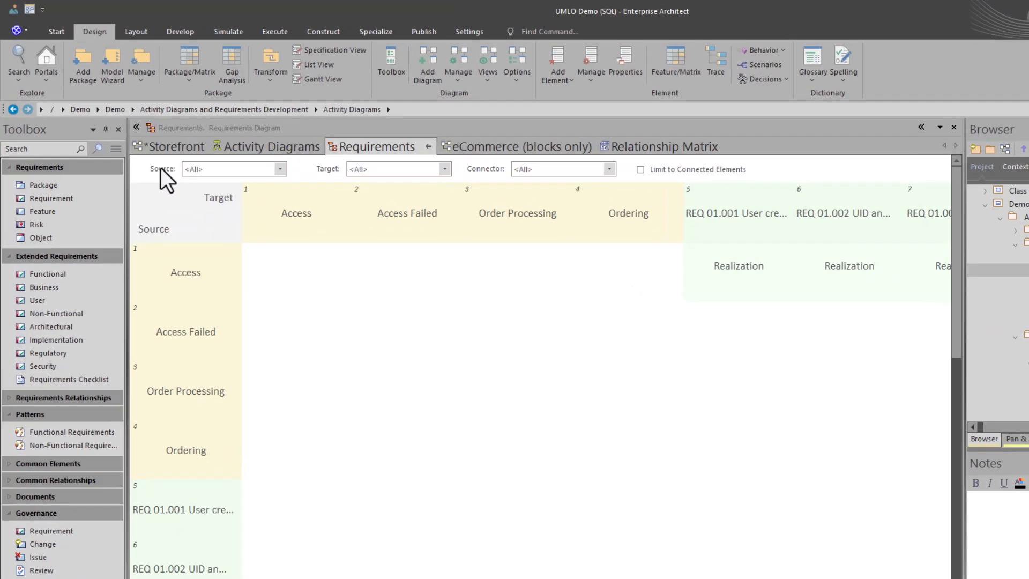
pyautogui.click(130, 136)
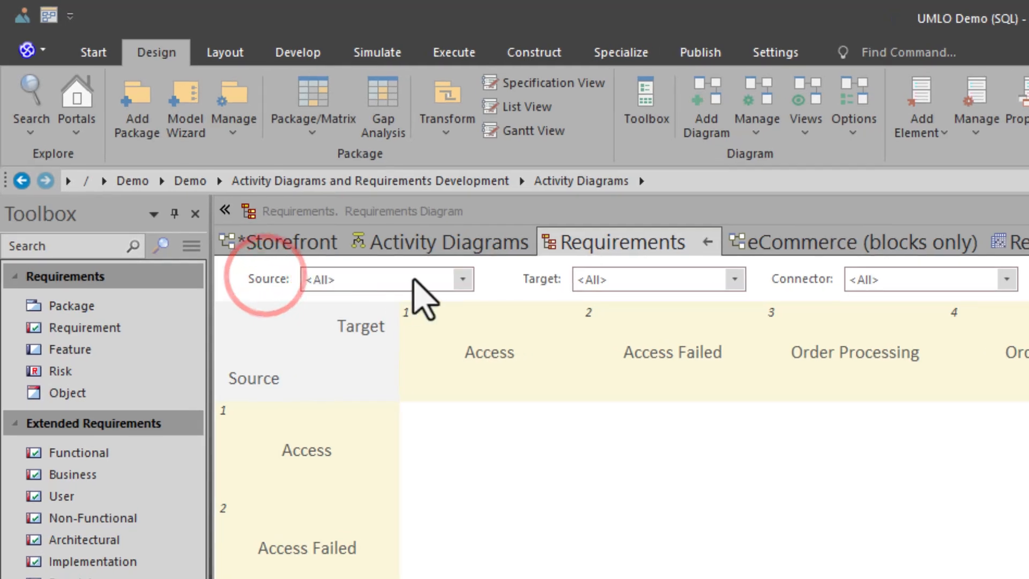
# Filter the Requirements diagram's Relation Matrix View to Requirement sources, Activity targets and Realization connectors
pyautogui.click(462, 279)
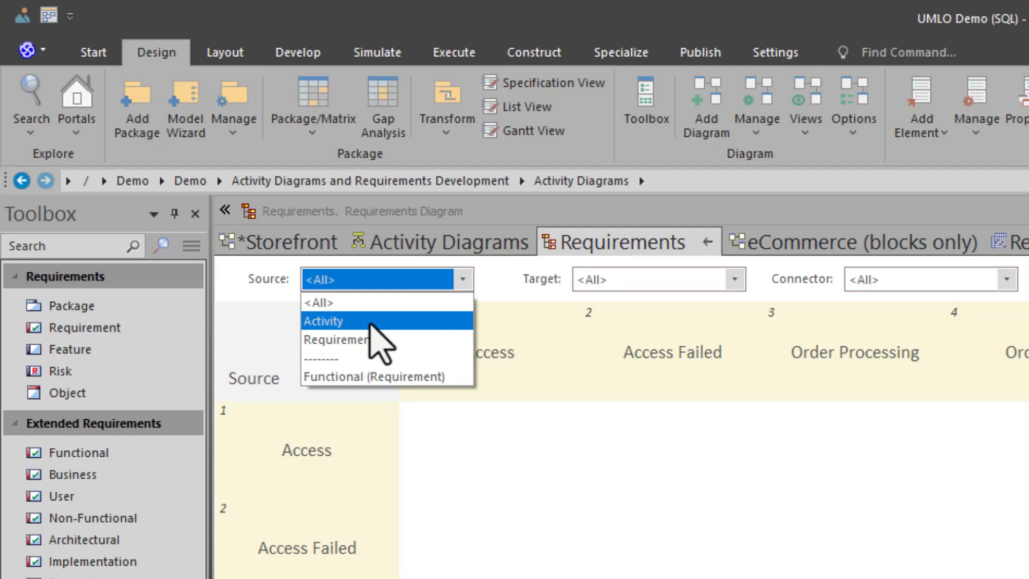
pyautogui.click(343, 338)
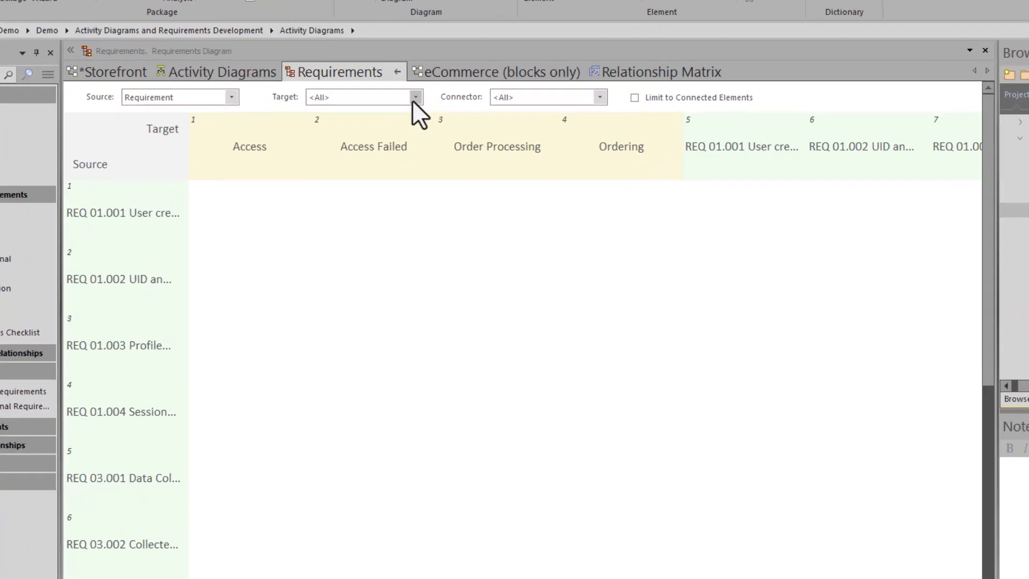
pyautogui.click(362, 139)
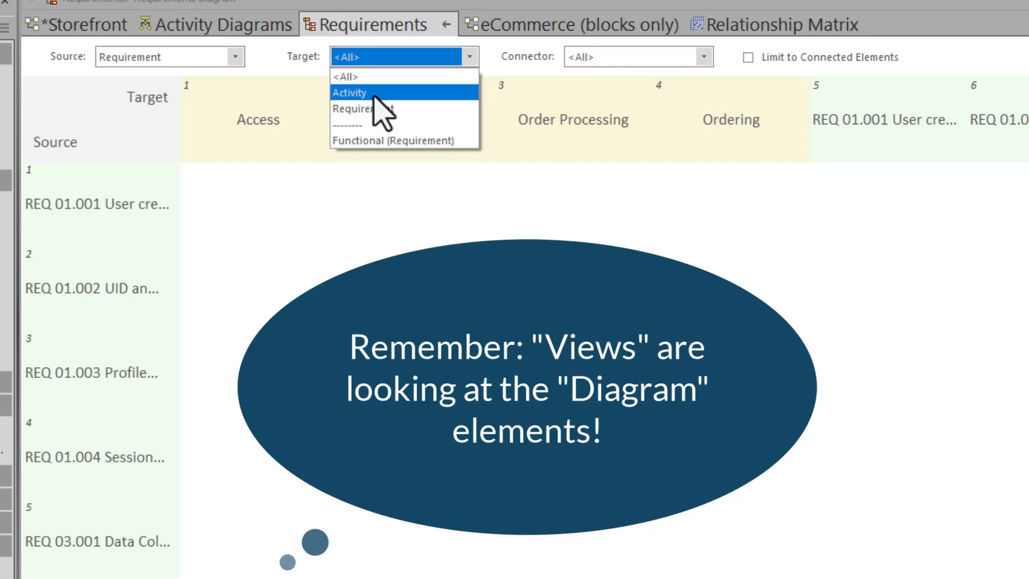
pyautogui.click(375, 94)
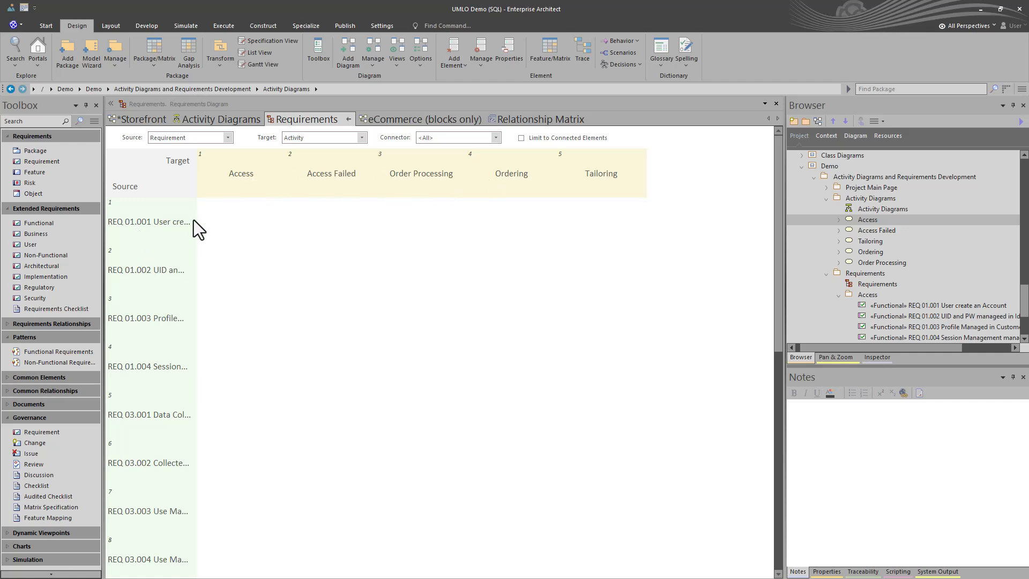
pyautogui.click(494, 138)
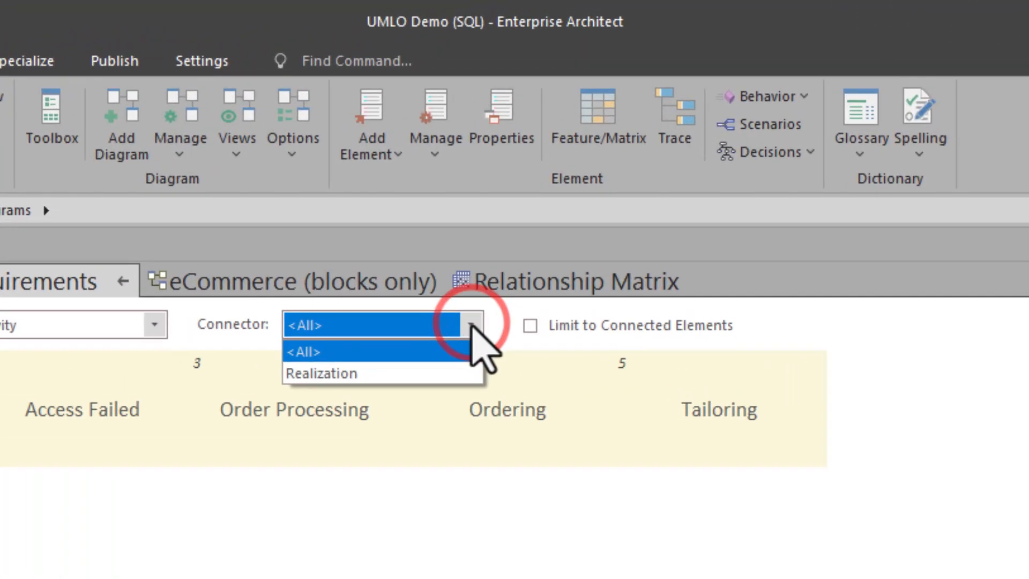
pyautogui.click(296, 374)
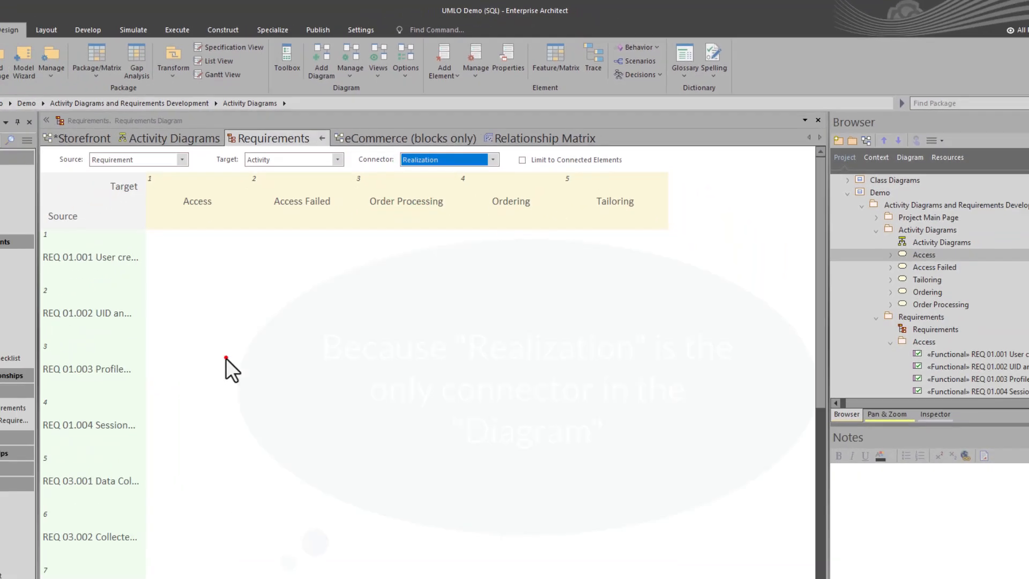
# Turn on Limit to Connected Elements for the Requirement-to-Activity matrix, and turn it off again
pyautogui.click(198, 268)
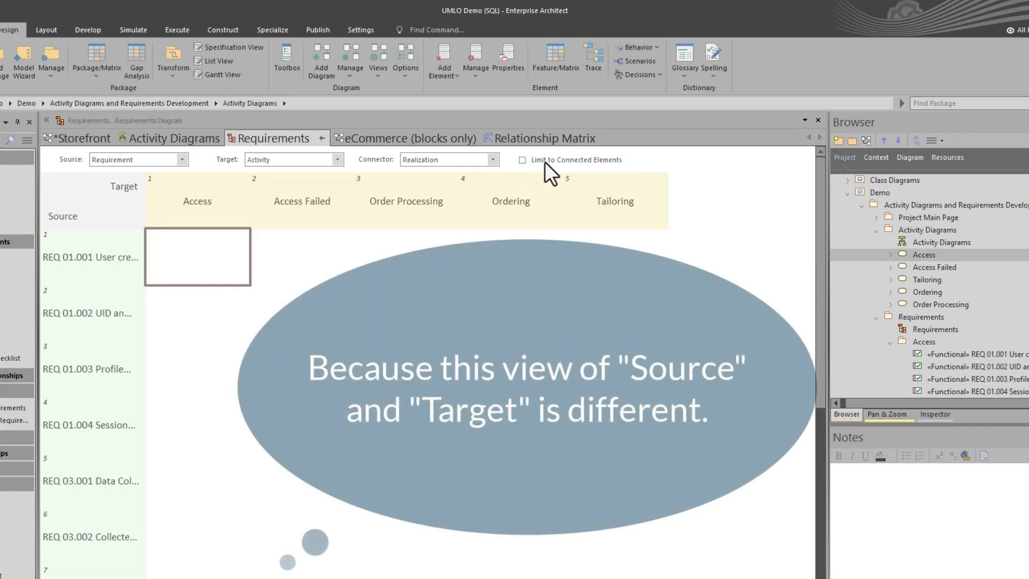
pyautogui.click(522, 160)
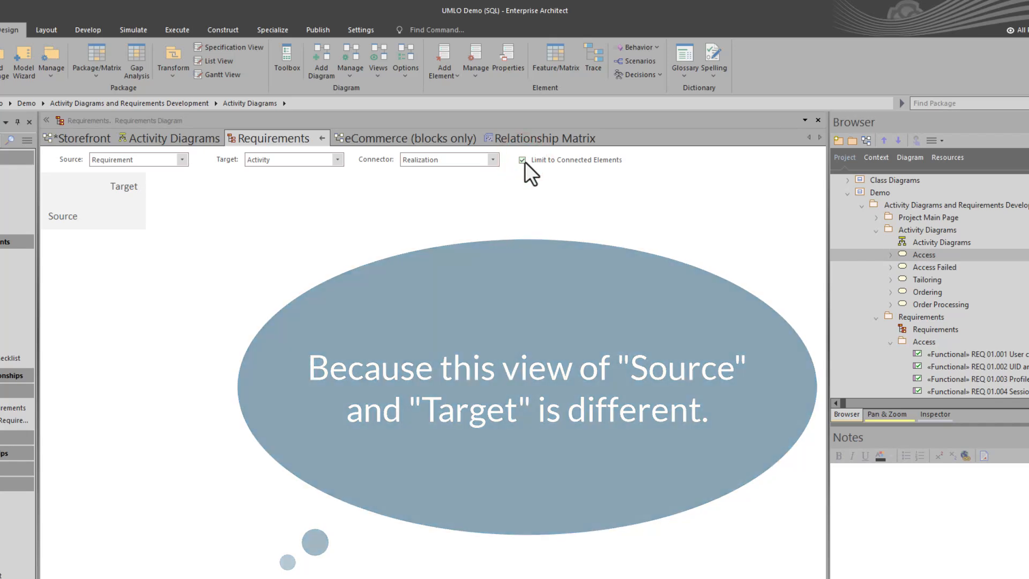
pyautogui.click(523, 160)
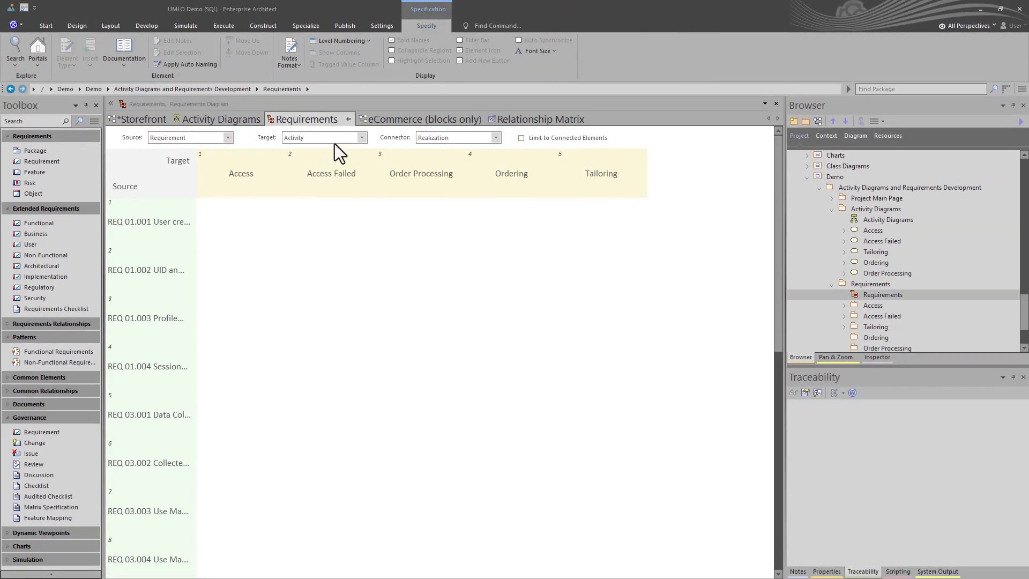
# Swap the matrix filters, setting the target type to Requirement and the source type to Activity
pyautogui.click(362, 137)
pyautogui.click(320, 168)
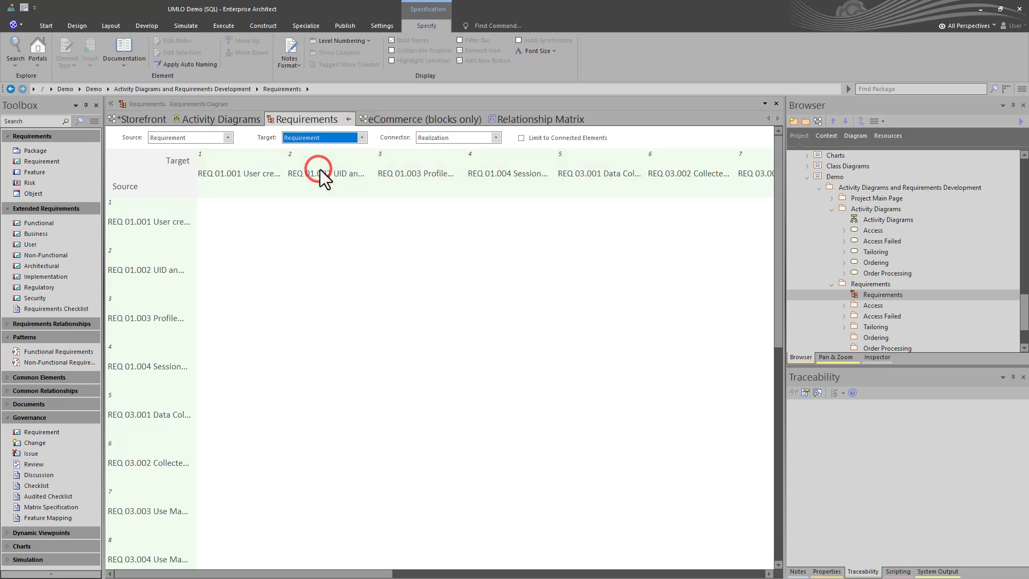
pyautogui.click(228, 138)
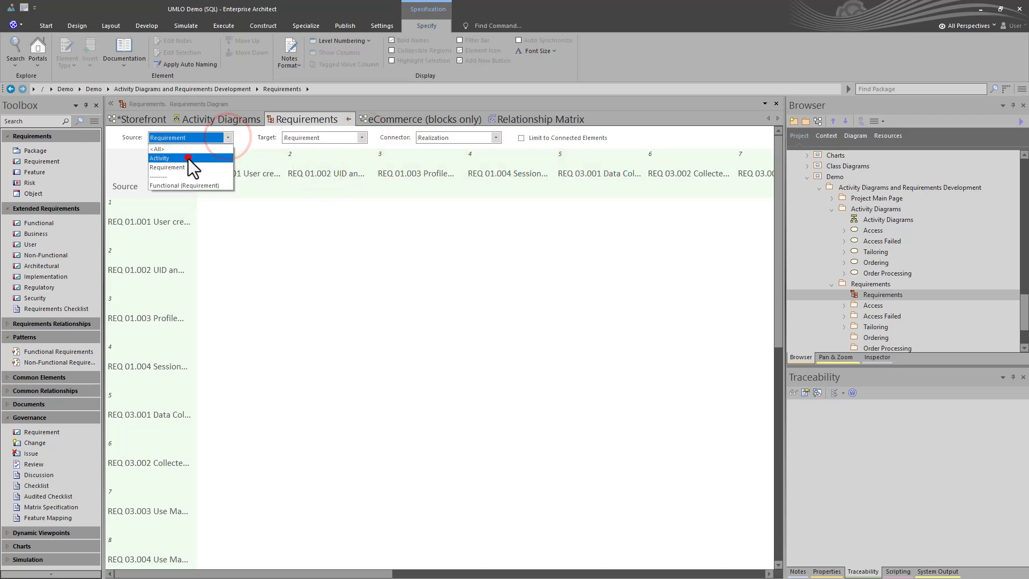
pyautogui.click(185, 157)
# Examine the Access row's cells under REQ 01.001 through REQ 01.004
pyautogui.click(234, 224)
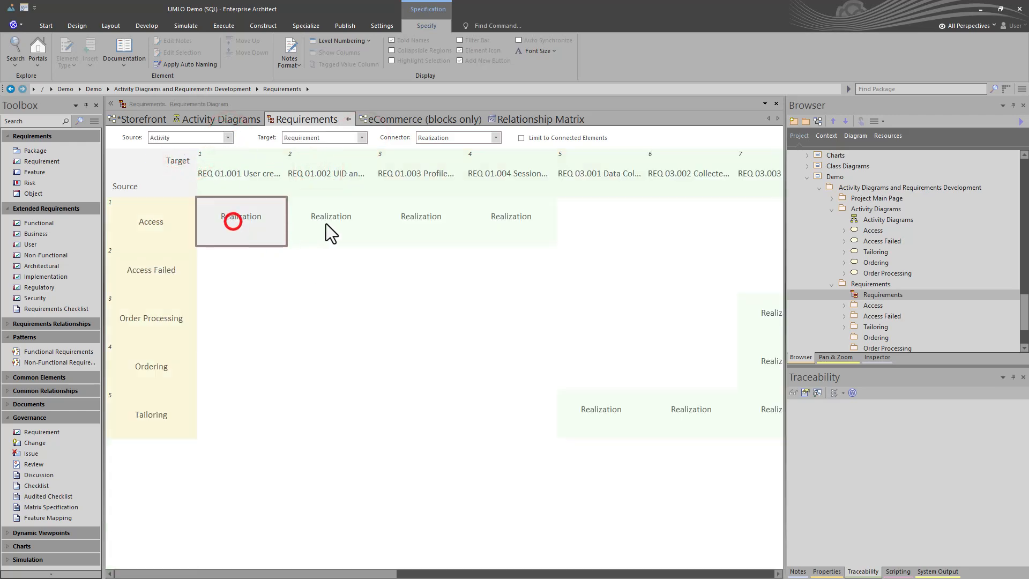
pyautogui.click(327, 223)
pyautogui.click(387, 227)
pyautogui.click(483, 225)
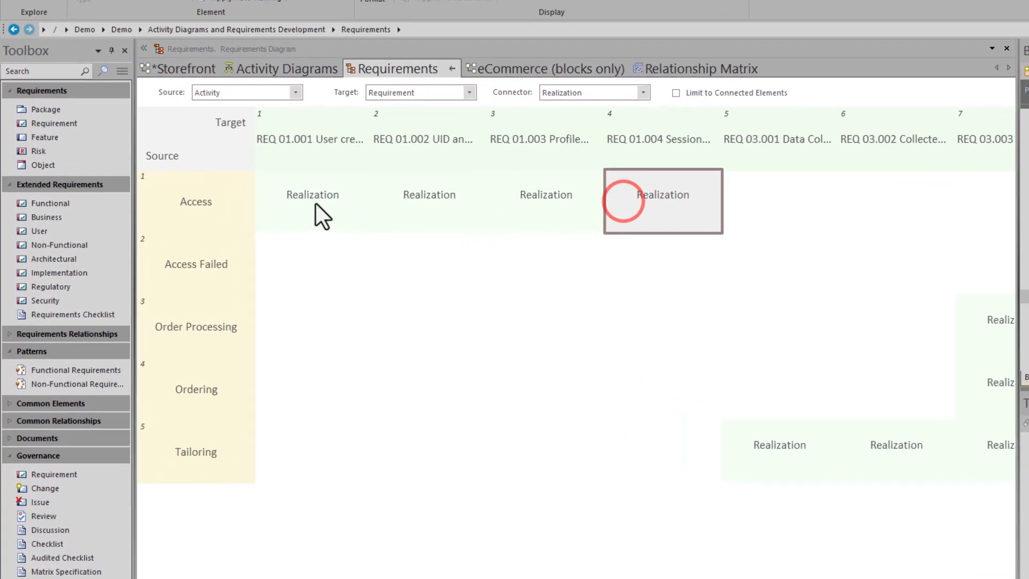
pyautogui.click(243, 222)
pyautogui.click(314, 219)
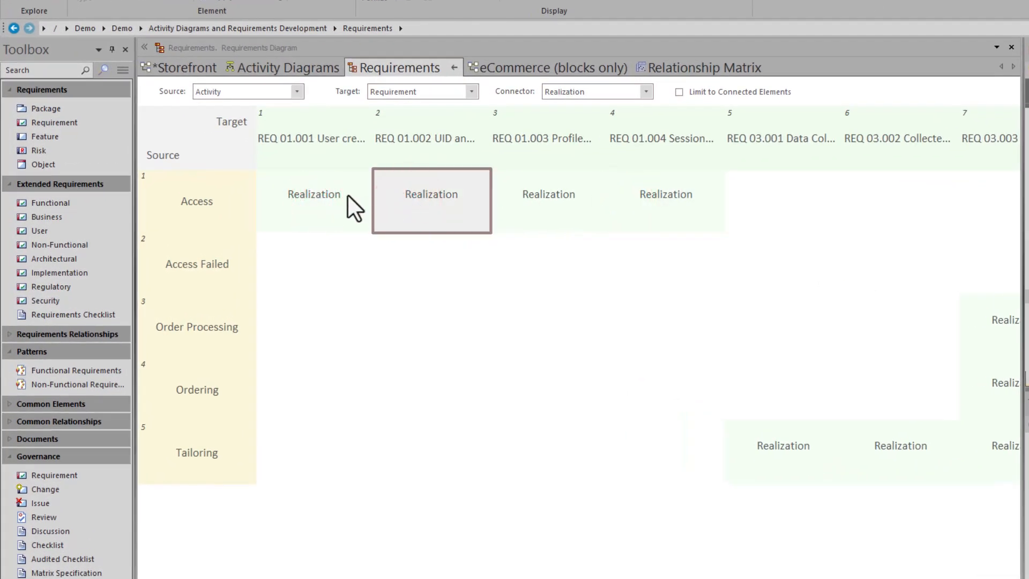
# Follow the matrix relationship between the Access source and the REQ 01.001 target through their shared cell
pyautogui.click(187, 195)
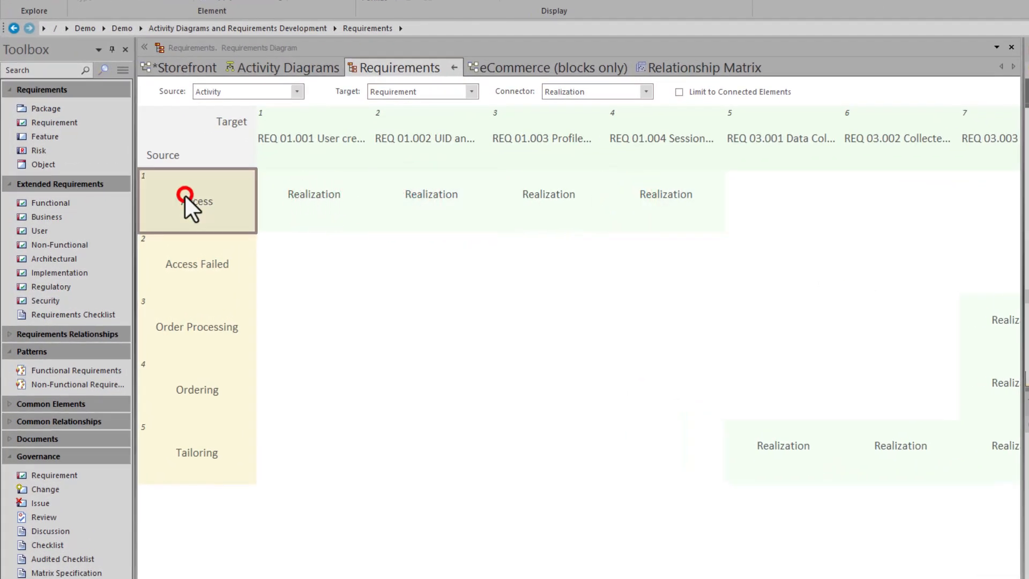
pyautogui.click(312, 149)
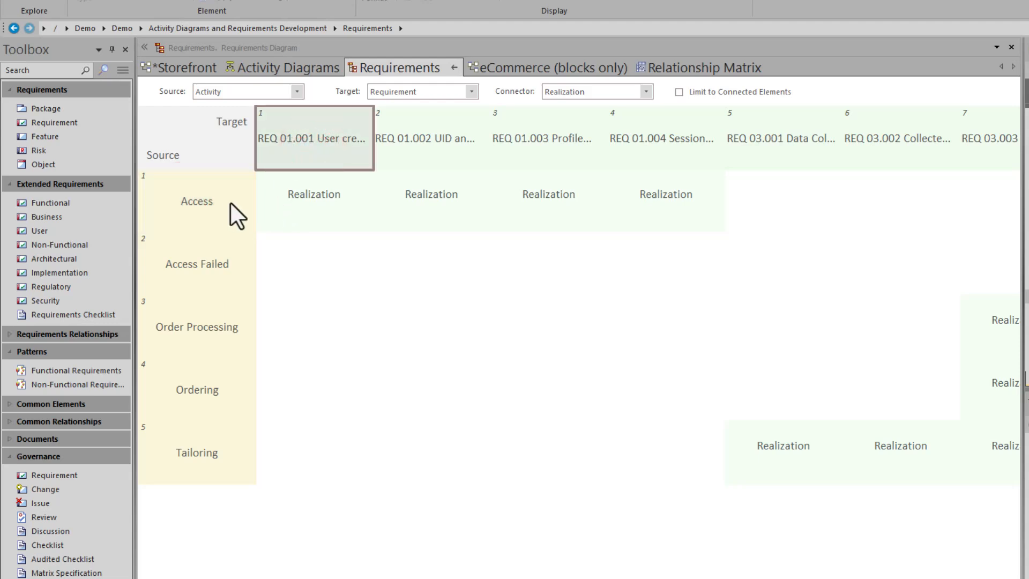
pyautogui.click(187, 203)
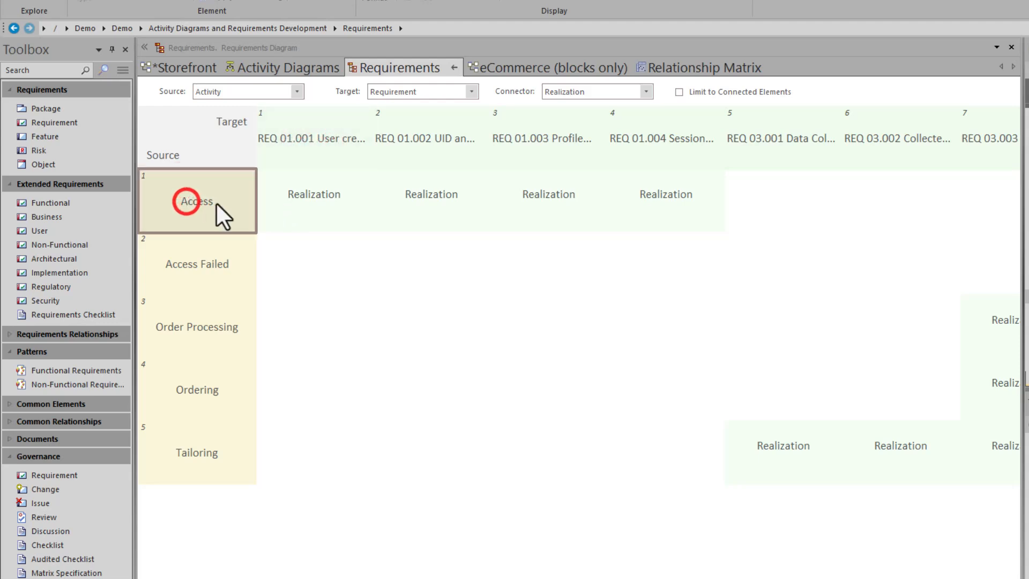
pyautogui.click(300, 197)
pyautogui.click(321, 144)
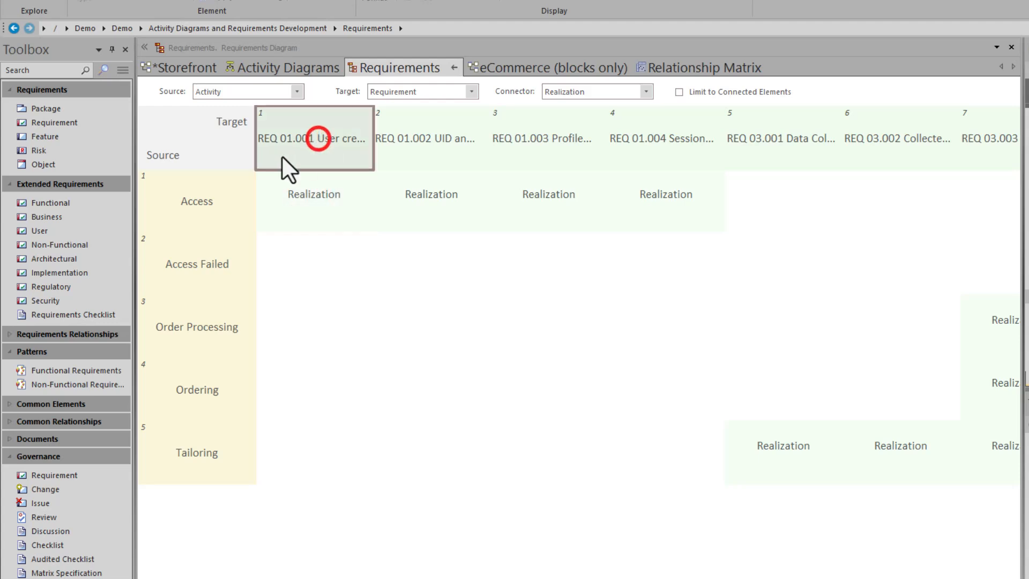
pyautogui.click(215, 201)
pyautogui.click(318, 204)
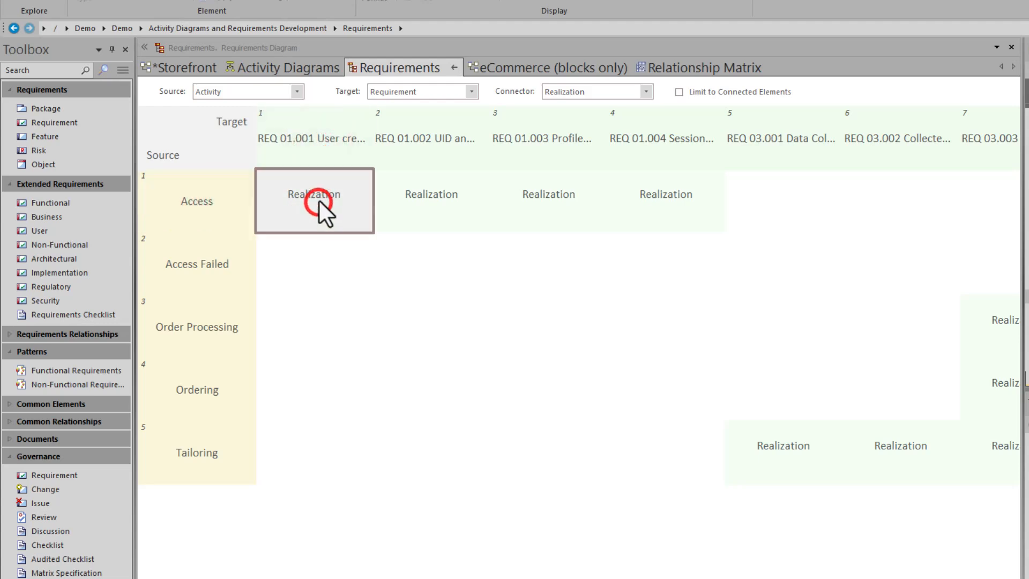
# Inspect the Traceability of REQ 01.001 and of the Access activity, collapsing the activity's owned elements
pyautogui.click(320, 139)
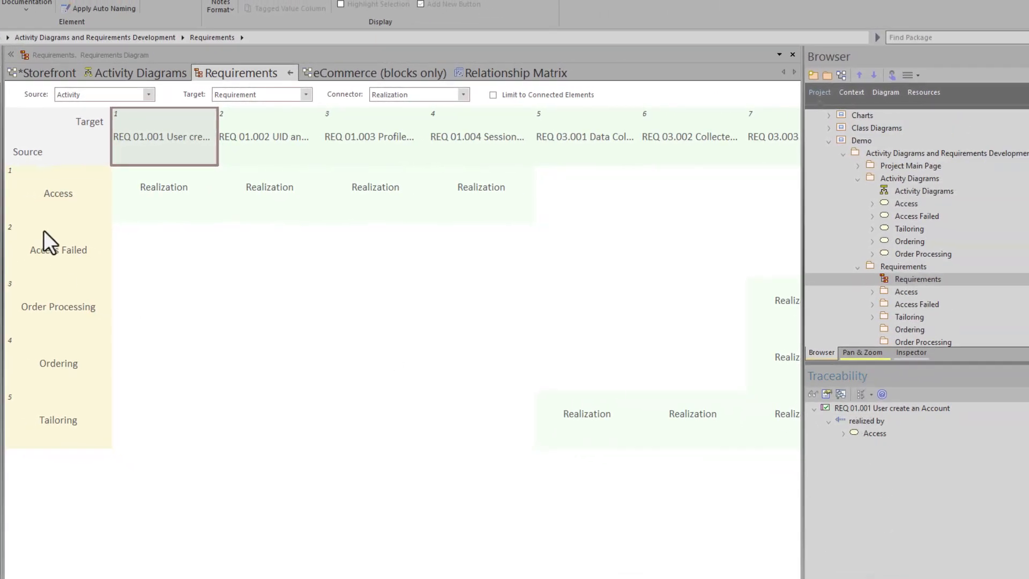
pyautogui.click(59, 199)
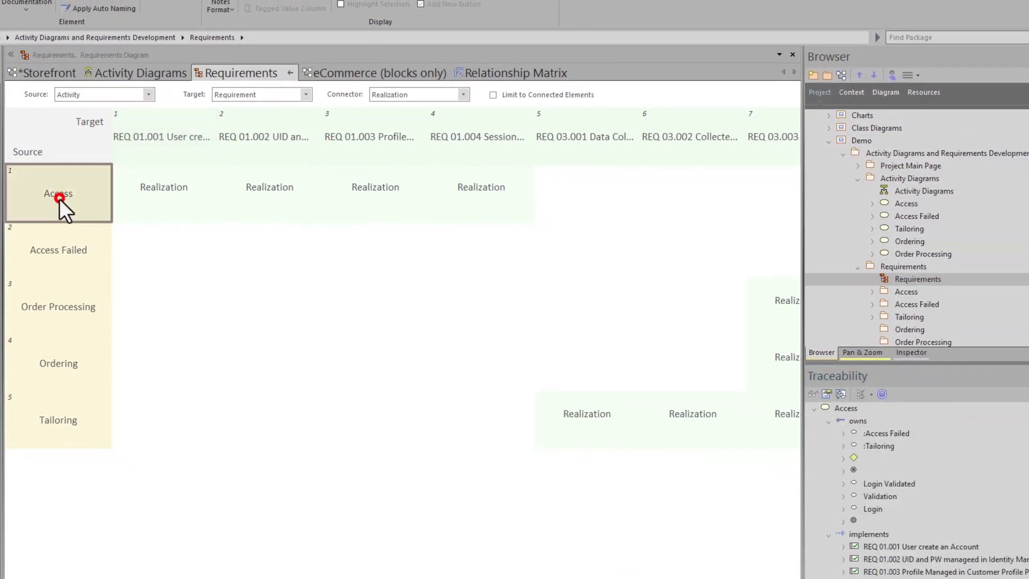
pyautogui.click(828, 420)
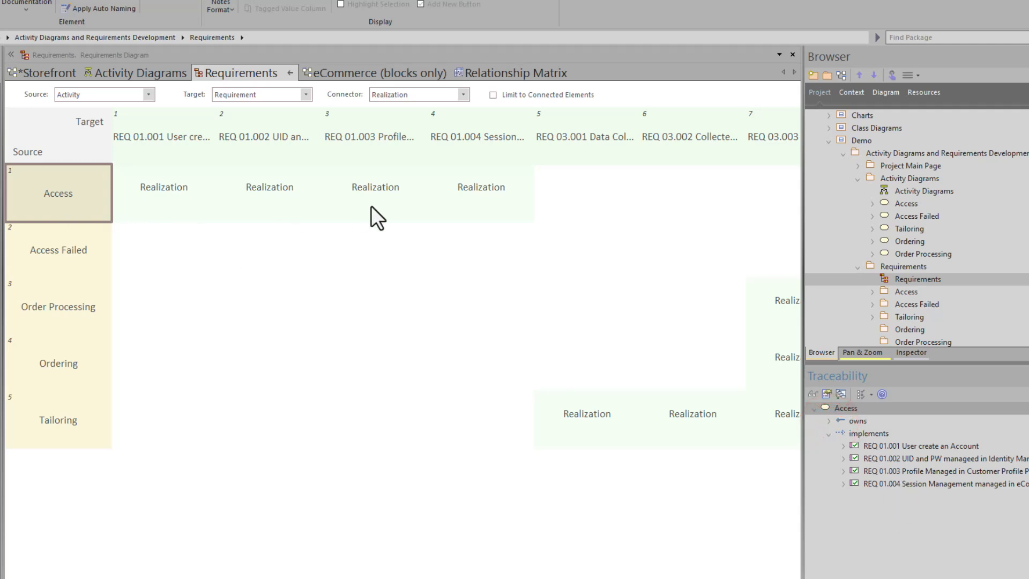
# Check whether the Access row's four relationship cells show any Traceability, and compare with the REQ 01.001 header
pyautogui.click(182, 191)
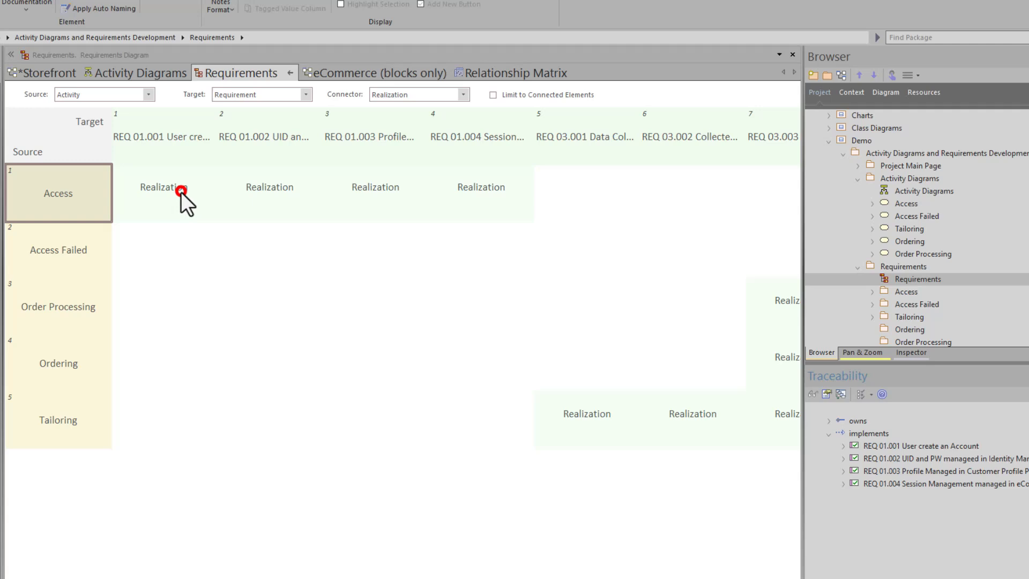
pyautogui.click(249, 188)
pyautogui.click(360, 189)
pyautogui.click(478, 185)
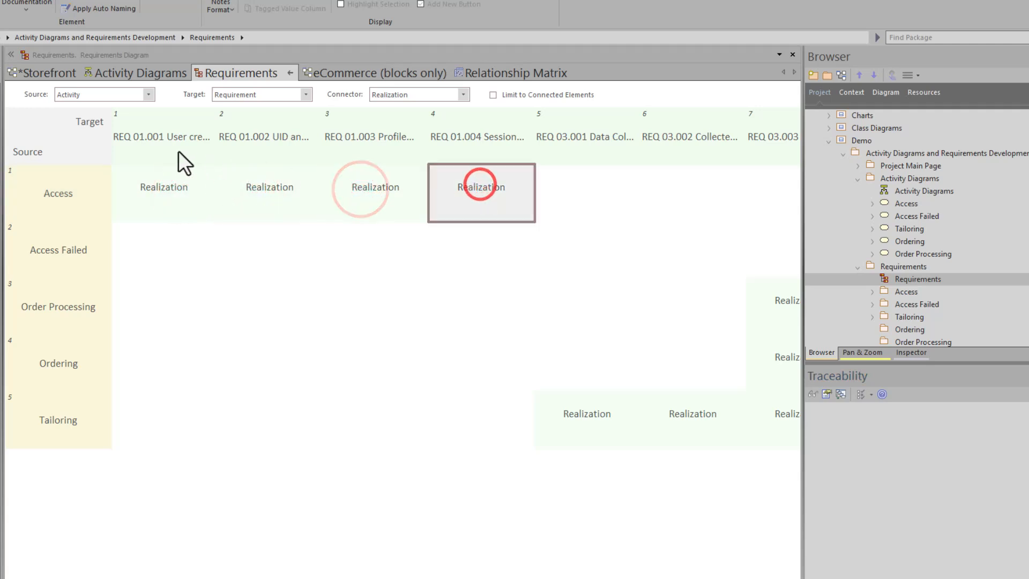
pyautogui.click(185, 137)
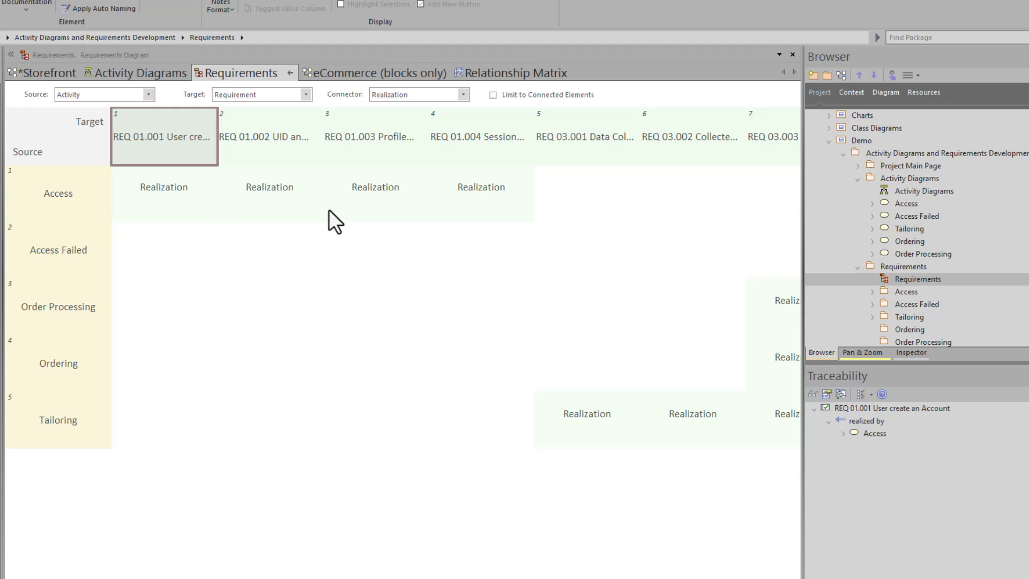
# Turn on Limit to Connected Elements for the Activity-to-Requirement matrix, and turn it off again
pyautogui.click(493, 94)
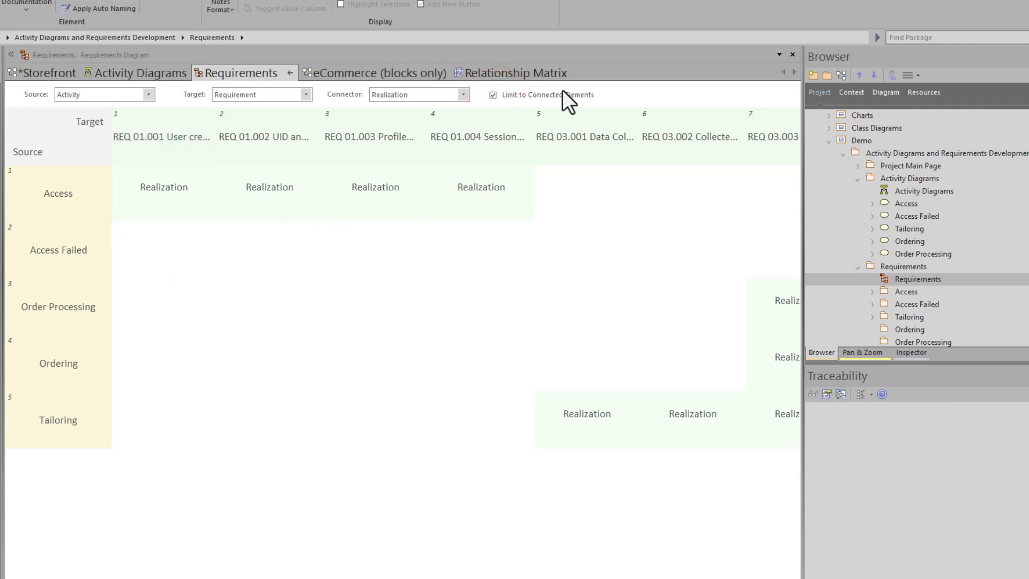
pyautogui.click(493, 95)
# Create a new Realization relationship from Access Failed to REQ 01.003 in the matrix
pyautogui.hscroll(2, 402, 306)
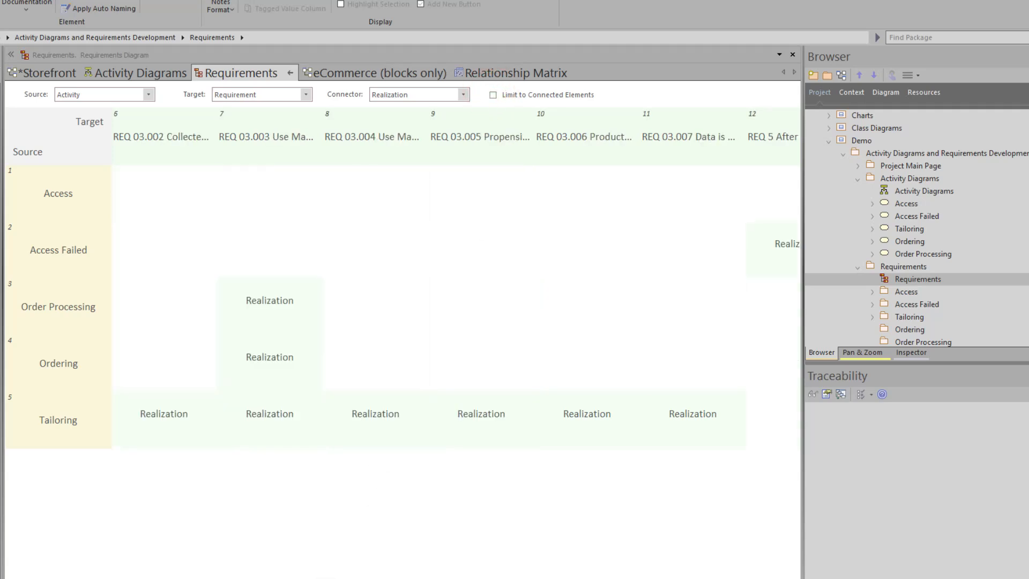
pyautogui.hscroll(-4, 402, 305)
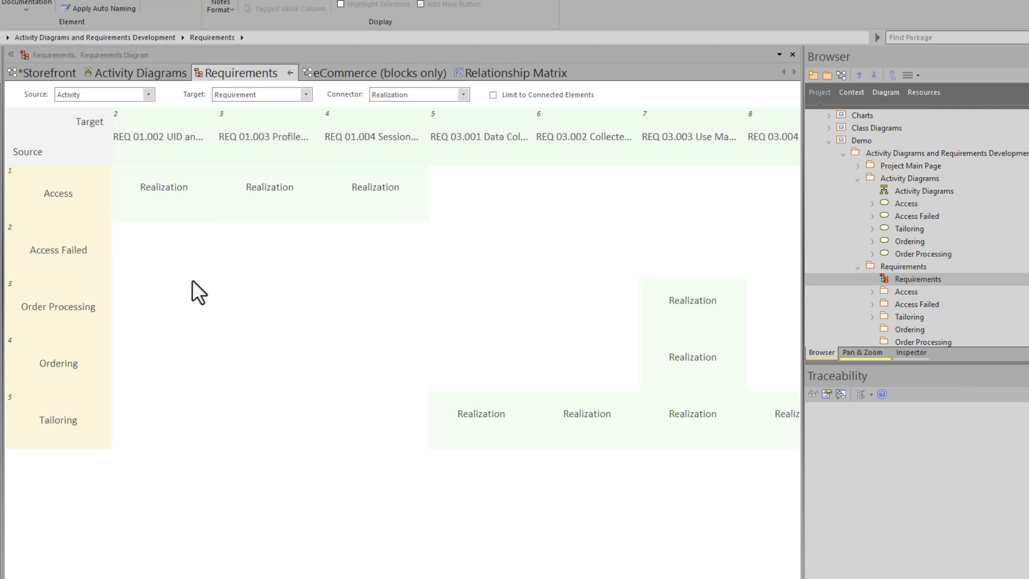
pyautogui.click(264, 243)
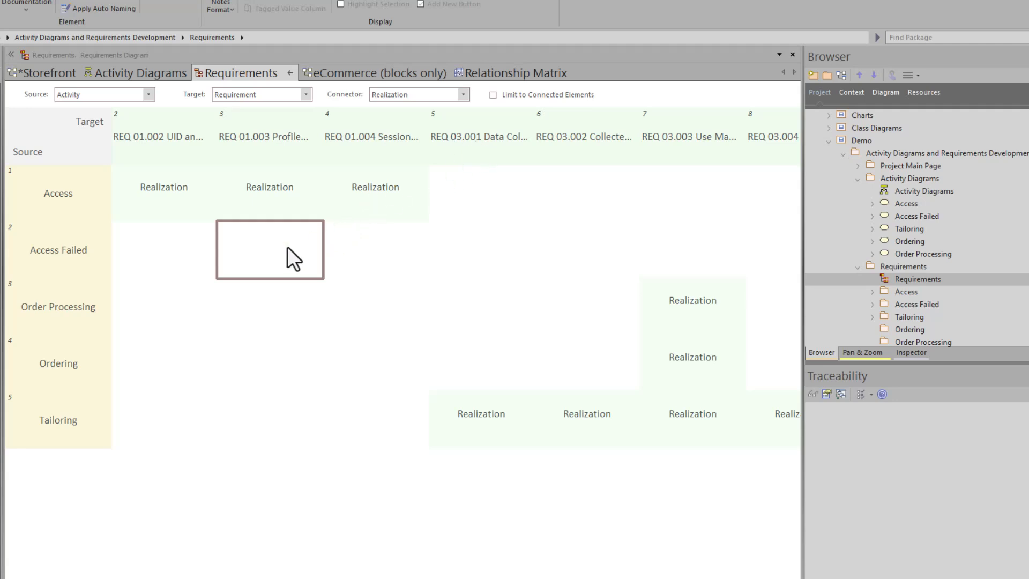
pyautogui.rightClick(255, 251)
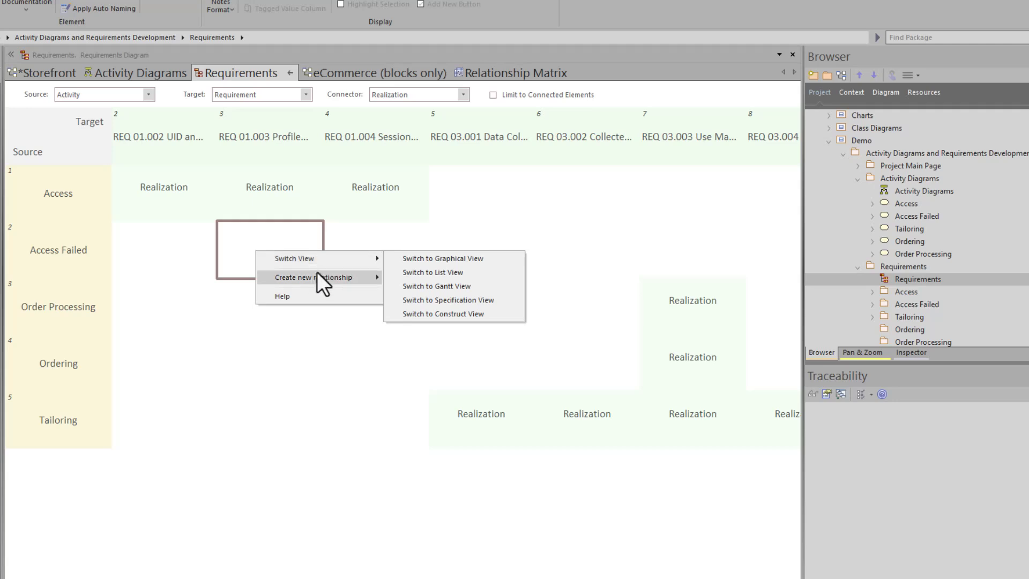
pyautogui.moveTo(312, 276)
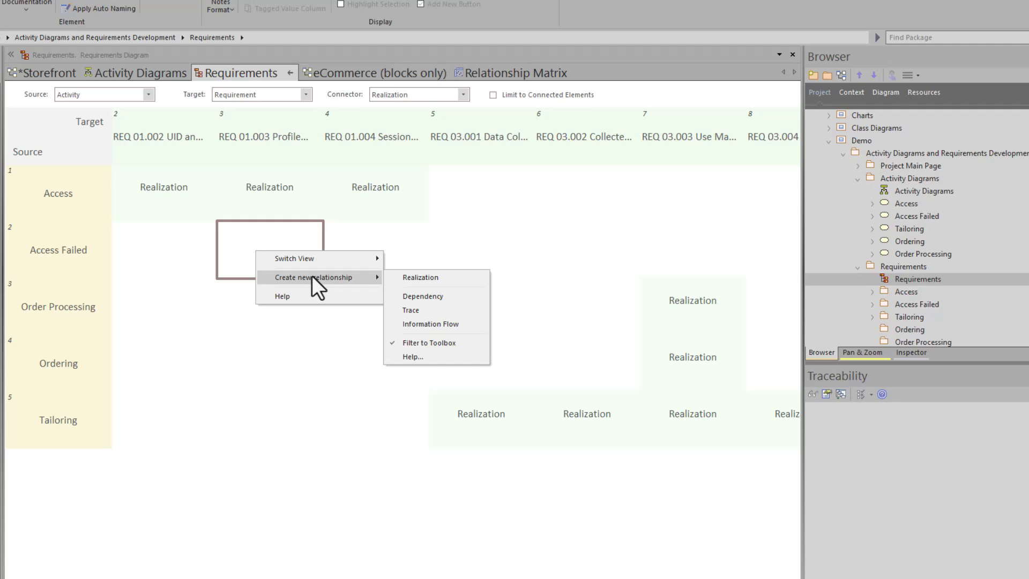
pyautogui.click(422, 281)
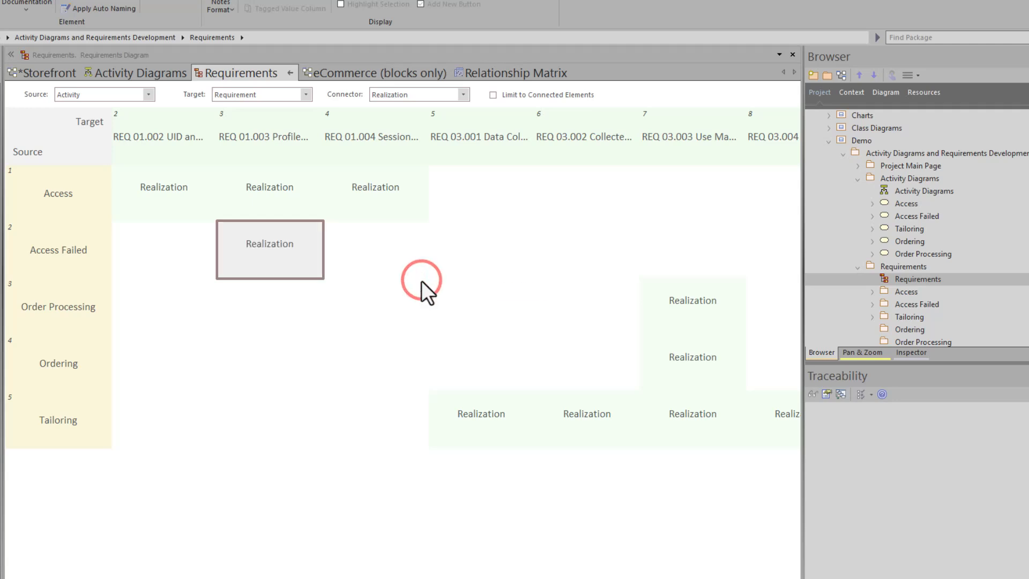
# Check the new Access Failed realization in the Traceability of both Access Failed and REQ 01.003
pyautogui.click(278, 279)
pyautogui.click(284, 258)
pyautogui.click(65, 252)
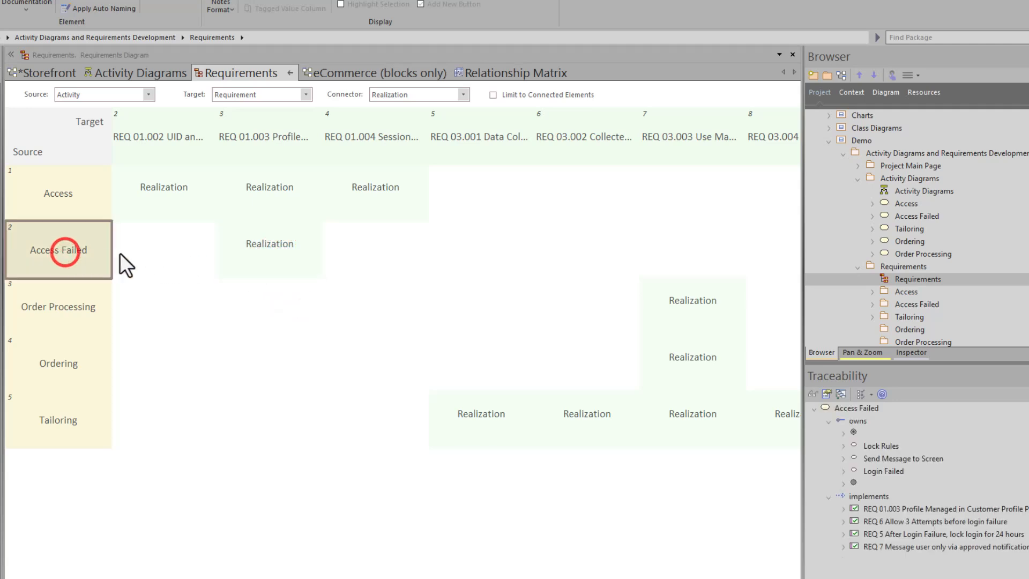
pyautogui.click(270, 142)
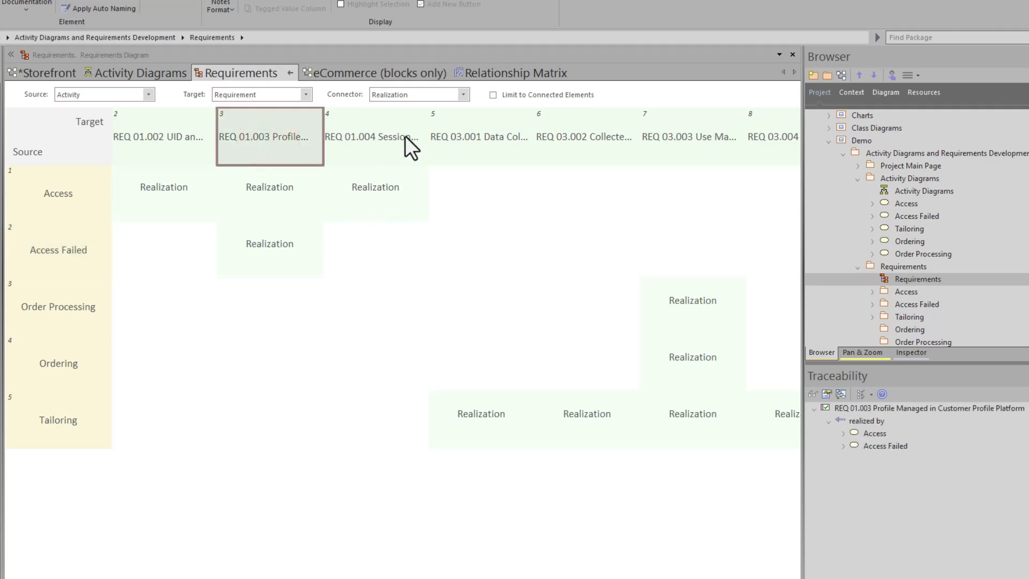
# Return the Requirements diagram from Relation Matrix View to its graphical view
pyautogui.click(290, 72)
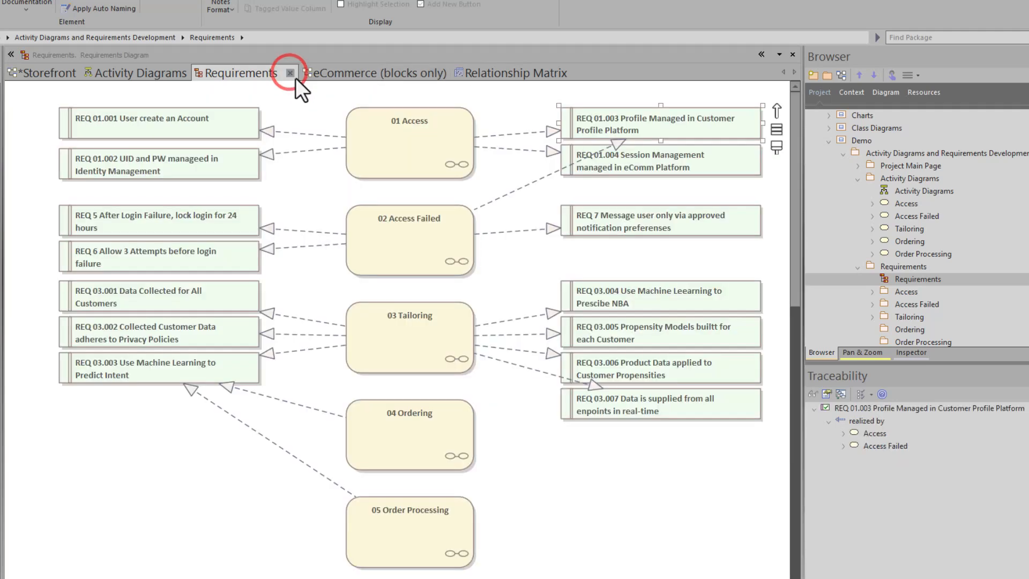
# Delete the Realization connector from Access Failed to REQ 01.003 on the Requirements diagram and save the diagram
pyautogui.click(405, 245)
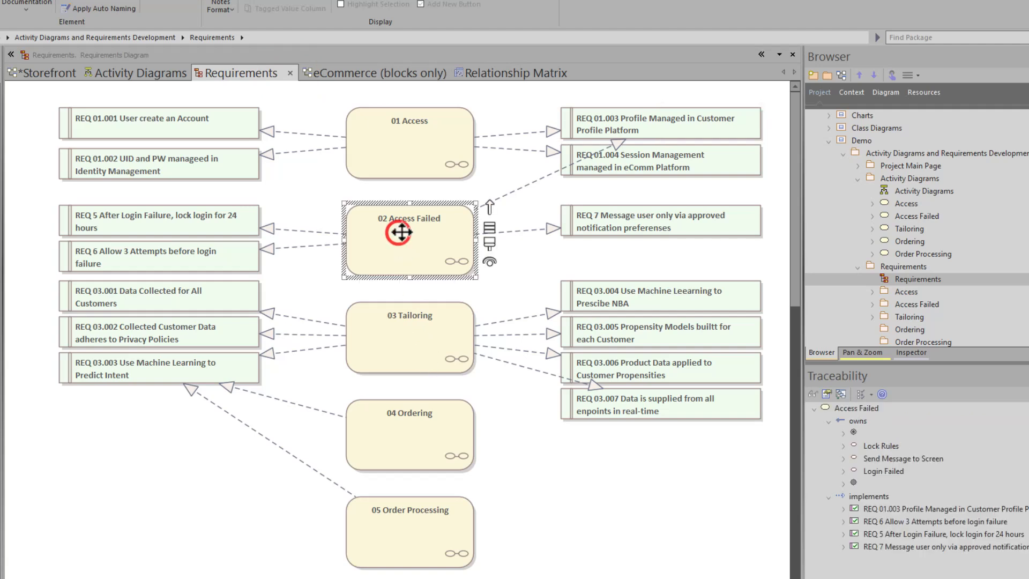
pyautogui.click(624, 121)
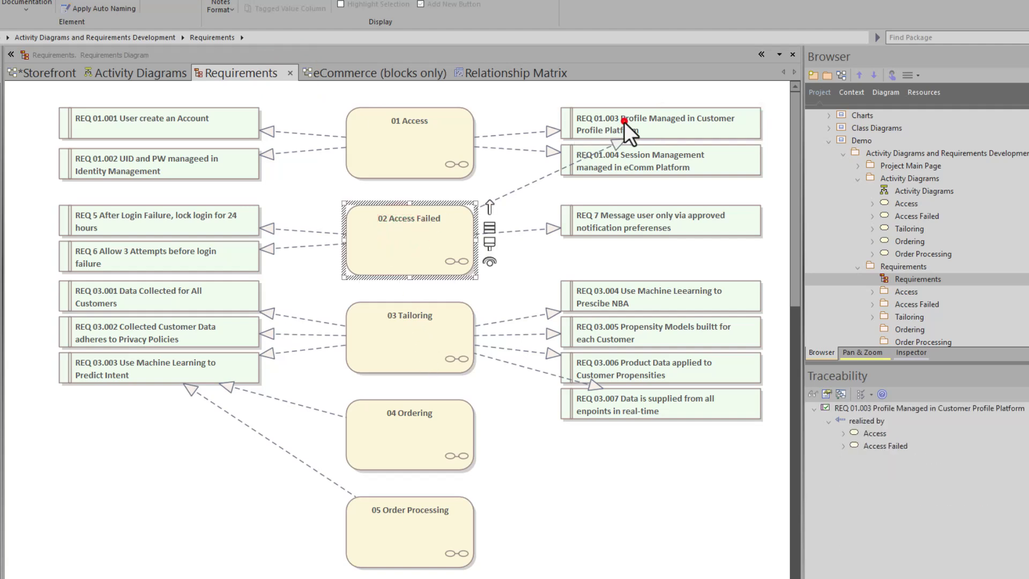
pyautogui.click(543, 177)
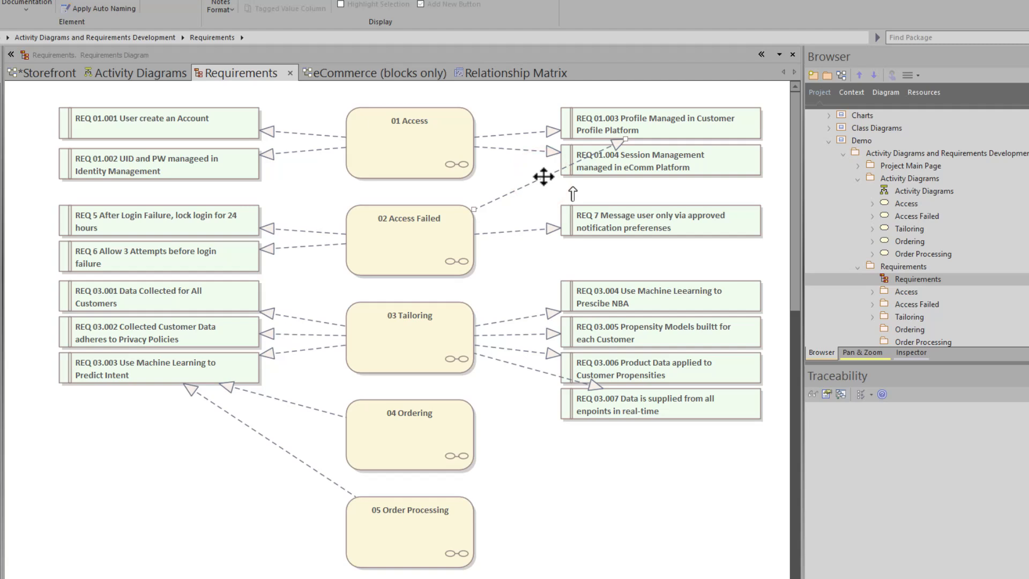
pyautogui.press('Delete')
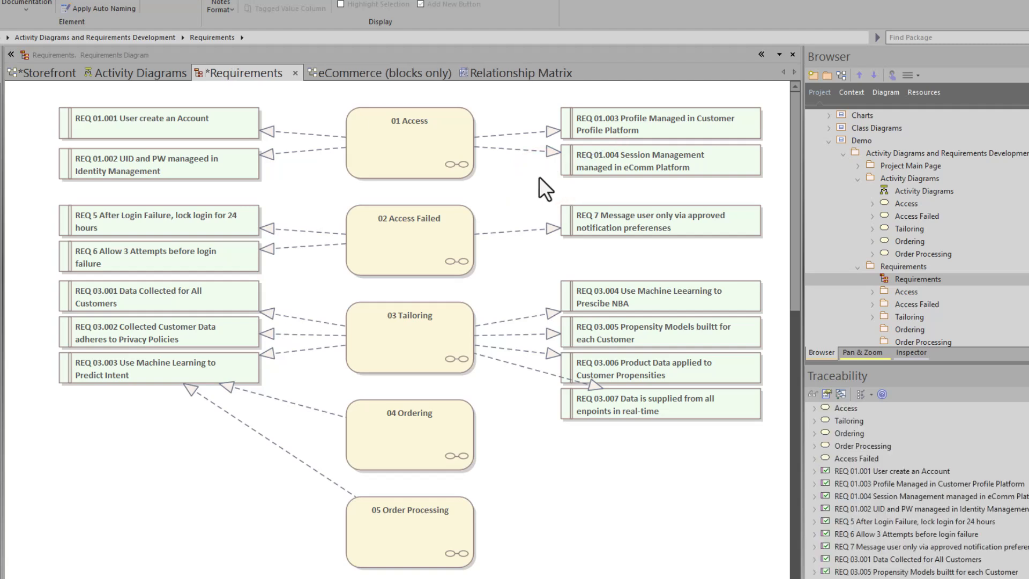
pyautogui.hotkey('ctrl', 's')
# Show the Requirements diagram in Relation Matrix View, filtered to Activity as source and Requirement as target
pyautogui.rightClick(520, 181)
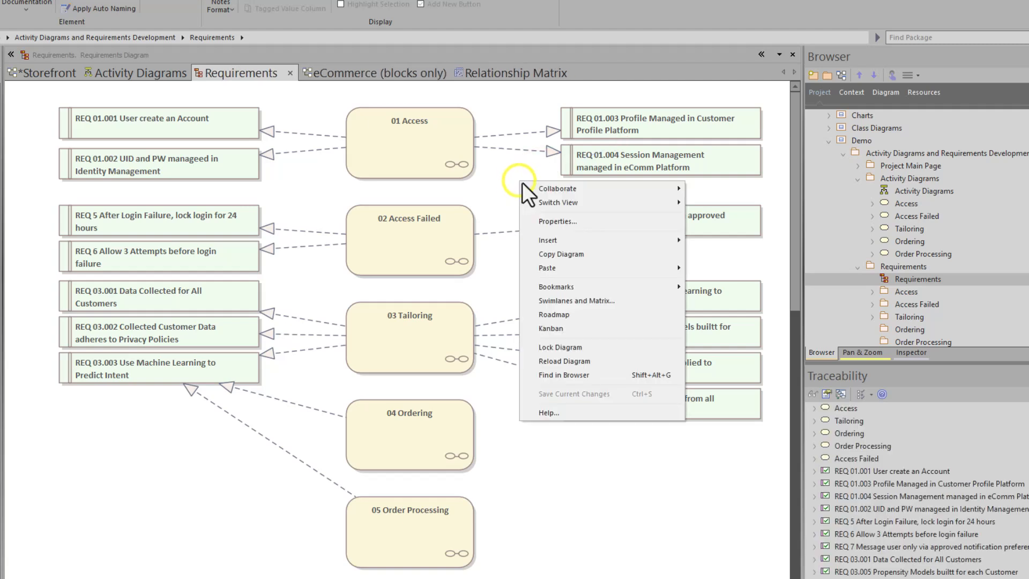
pyautogui.moveTo(560, 202)
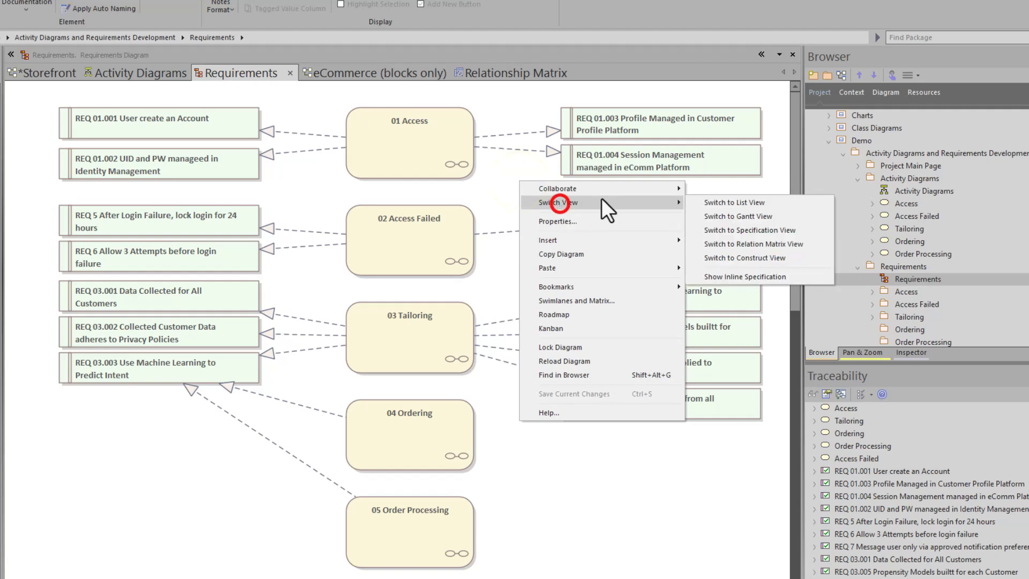
pyautogui.click(743, 248)
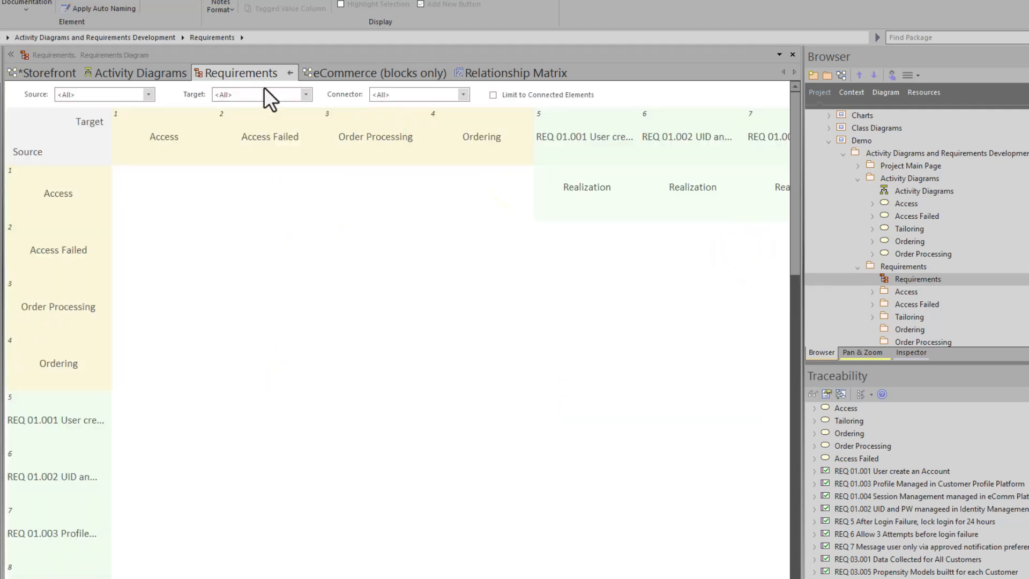
pyautogui.click(304, 94)
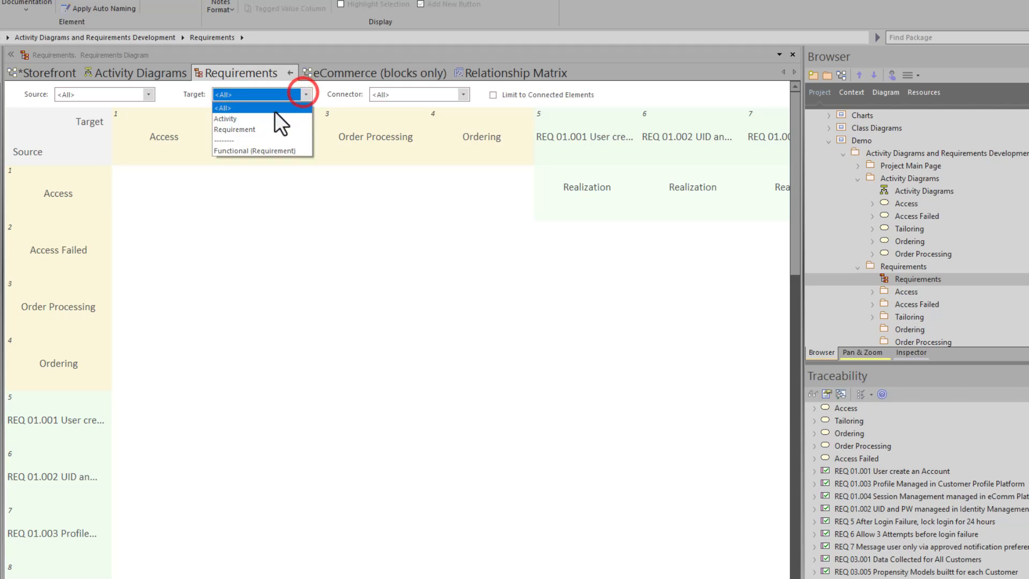
pyautogui.click(259, 127)
pyautogui.click(149, 94)
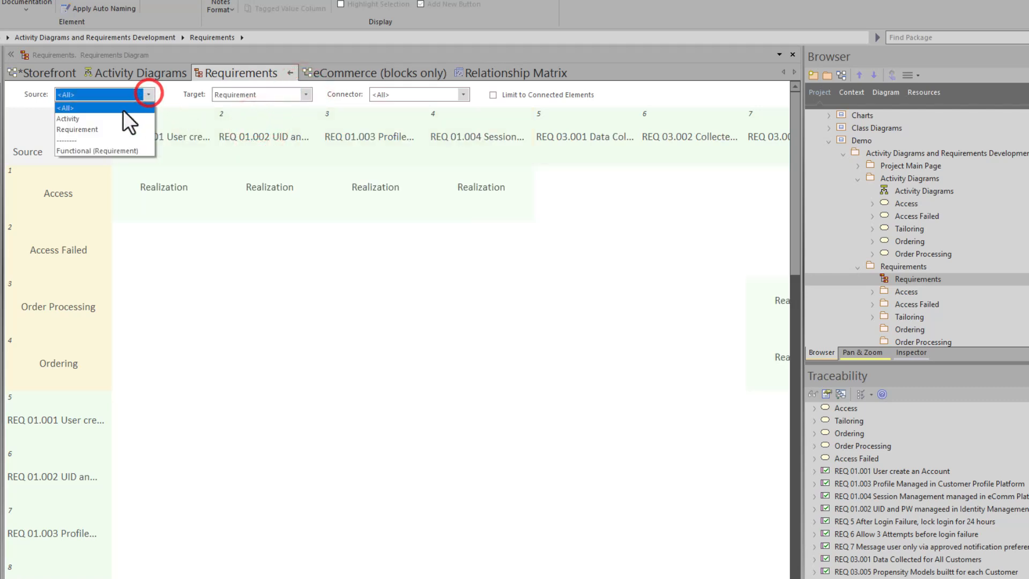
pyautogui.click(111, 118)
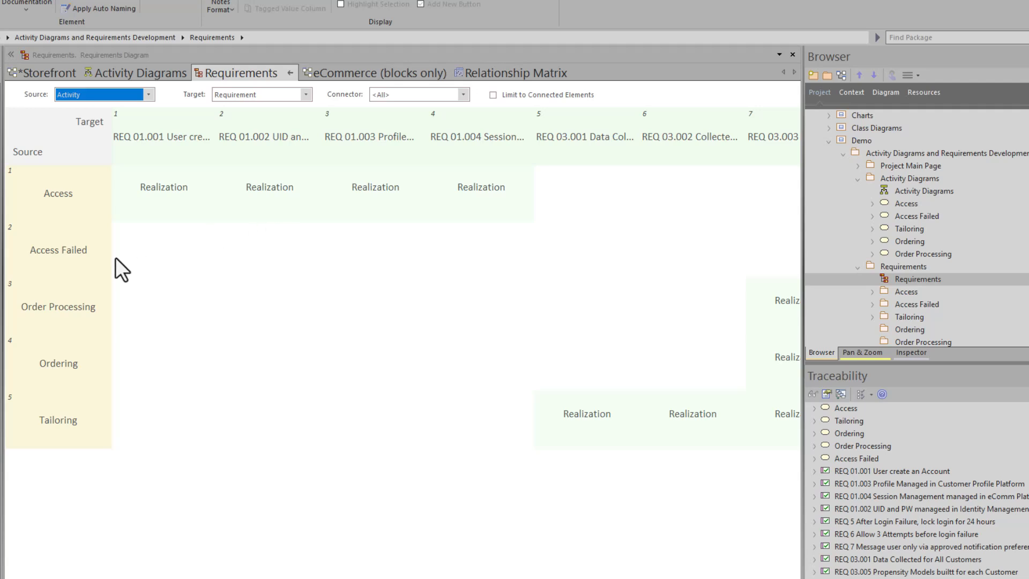
# Check the matrix cell between Access Failed and REQ 01.003, and return the diagram to its graphical view
pyautogui.click(84, 258)
pyautogui.click(368, 253)
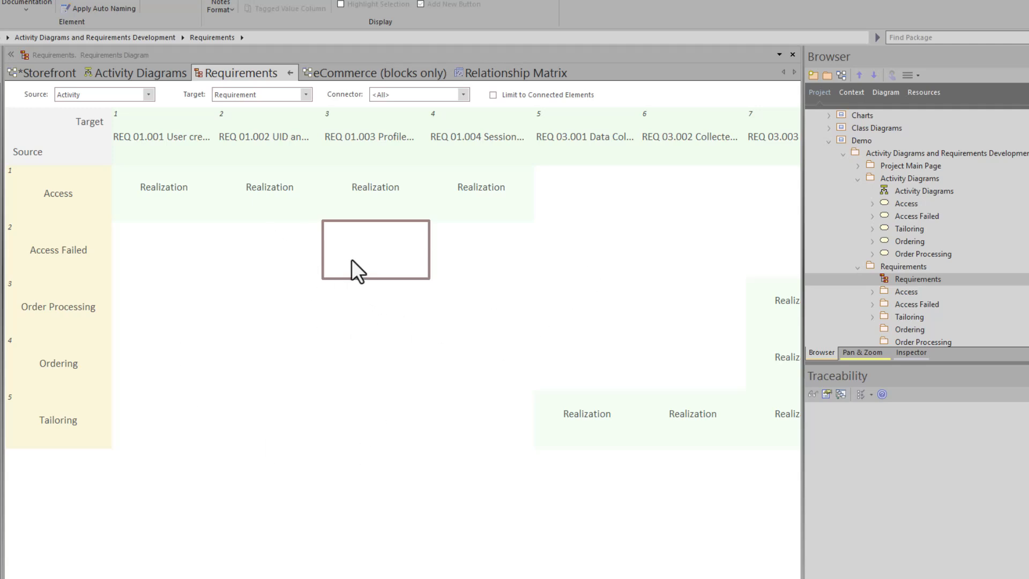
pyautogui.click(290, 73)
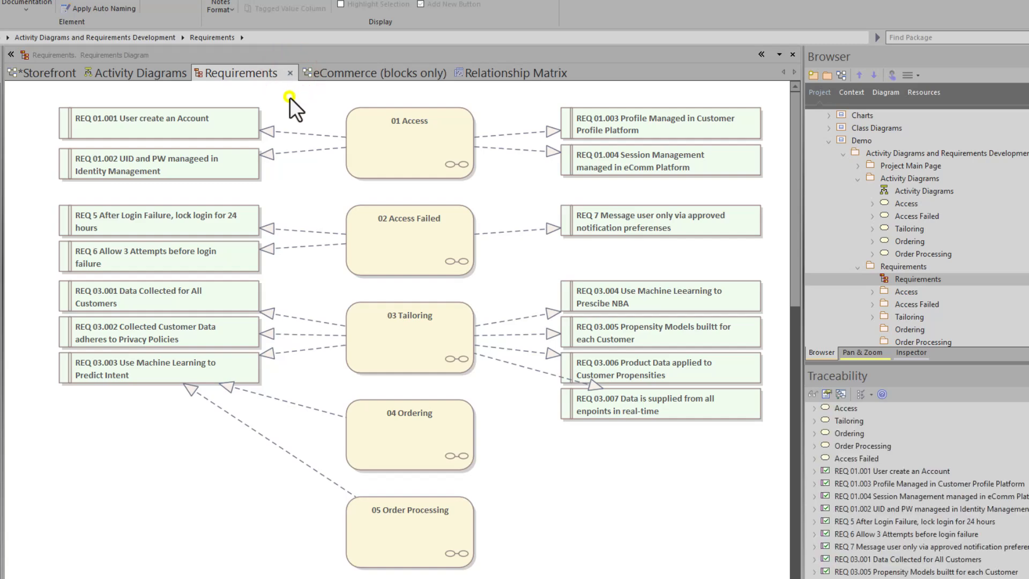
# Switch the Requirements diagram to Specification View, browse its elements and examine the Traceability of Access Failed
pyautogui.rightClick(289, 98)
pyautogui.click(331, 119)
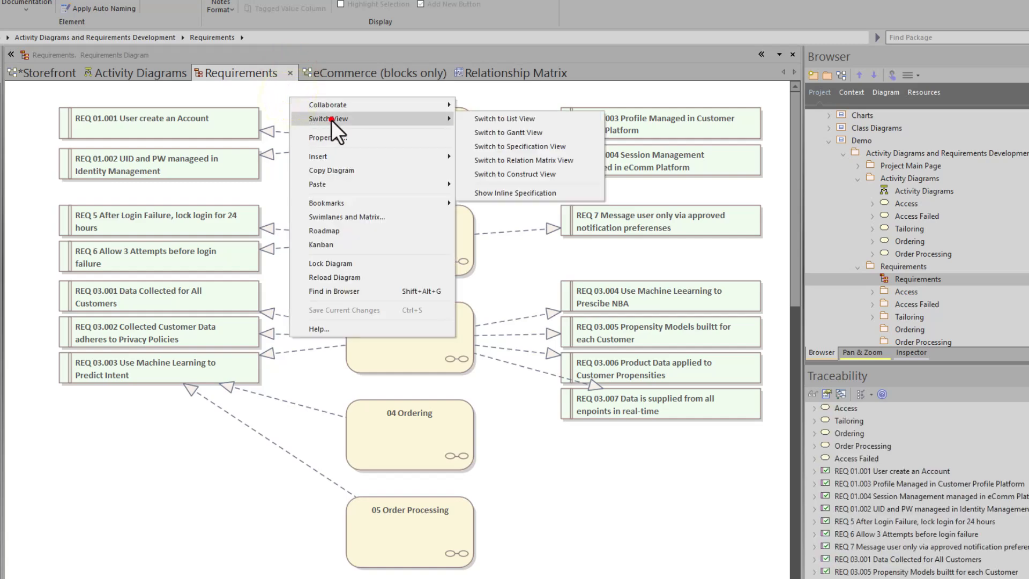
pyautogui.click(501, 146)
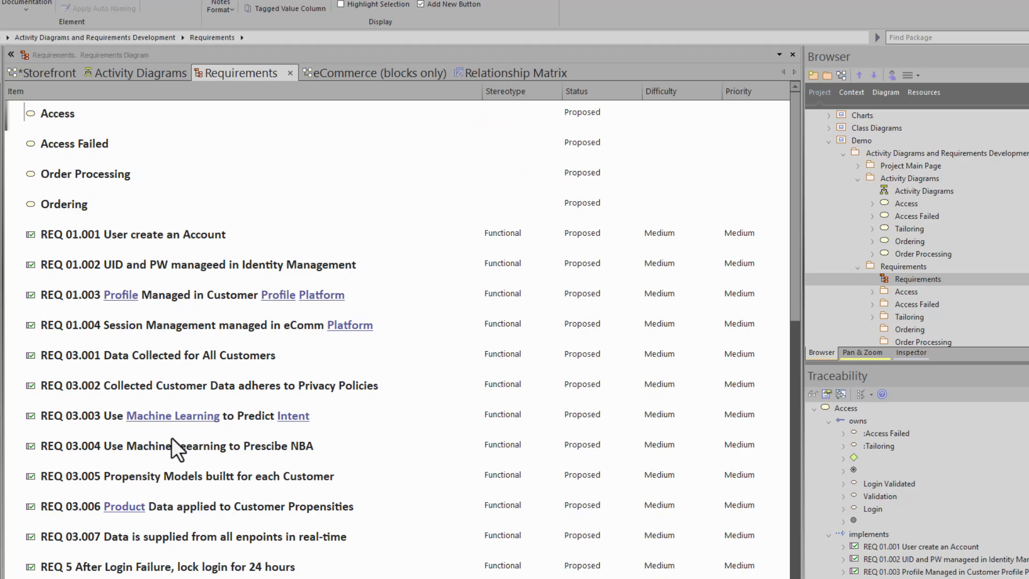
pyautogui.scroll(-3, 175, 316)
pyautogui.scroll(3, 164, 324)
pyautogui.click(64, 114)
pyautogui.click(64, 144)
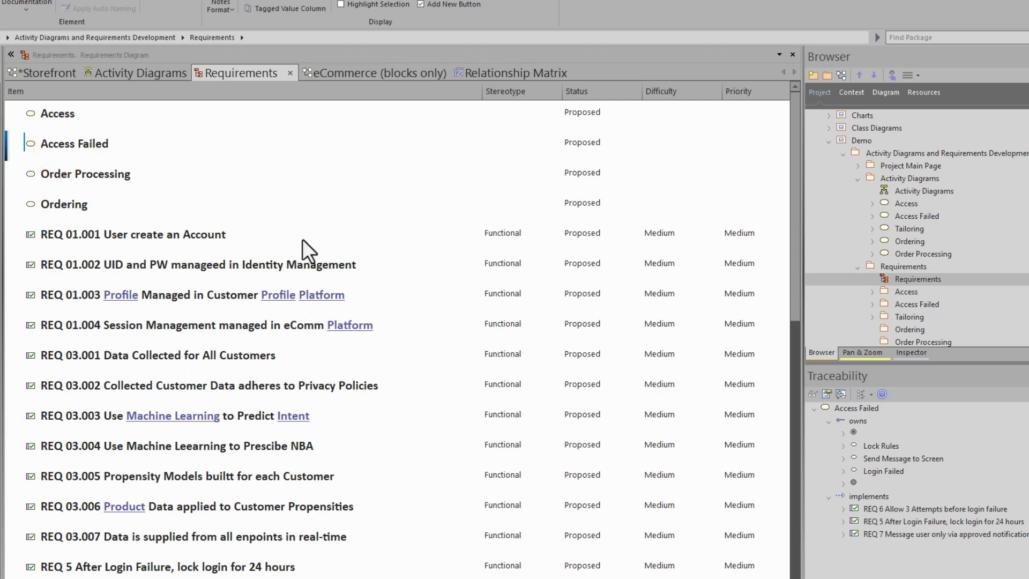
# Look at the Relationship Matrix for comparison, and switch the Requirements diagram back from Specification View to Graphical View
pyautogui.click(493, 74)
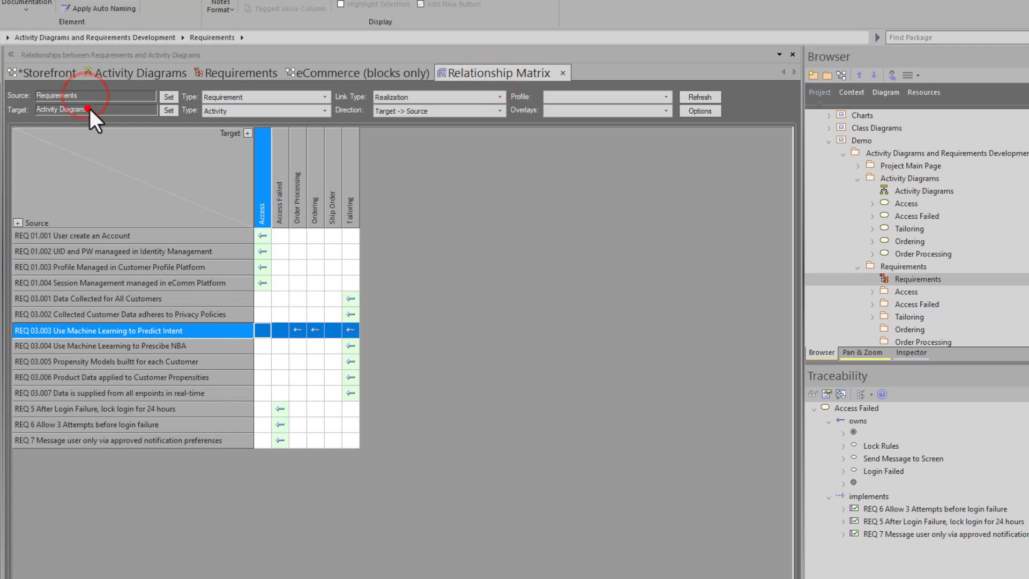
pyautogui.click(236, 69)
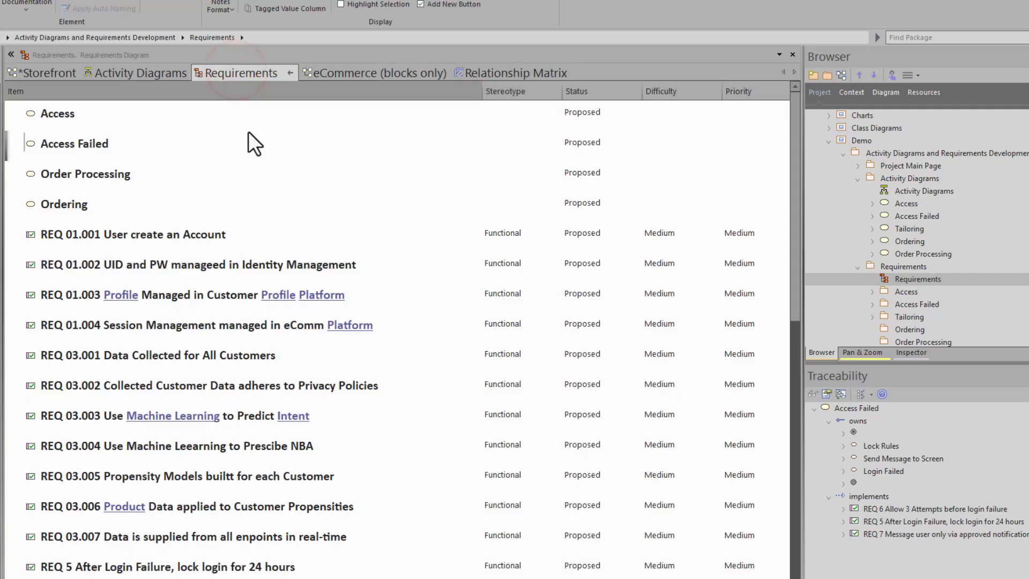
pyautogui.rightClick(260, 141)
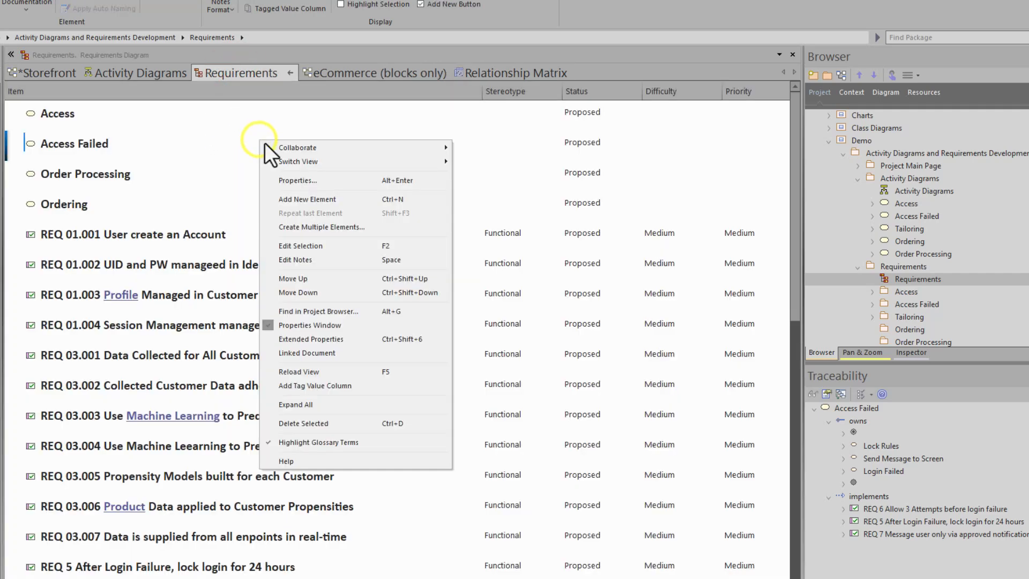
pyautogui.click(298, 159)
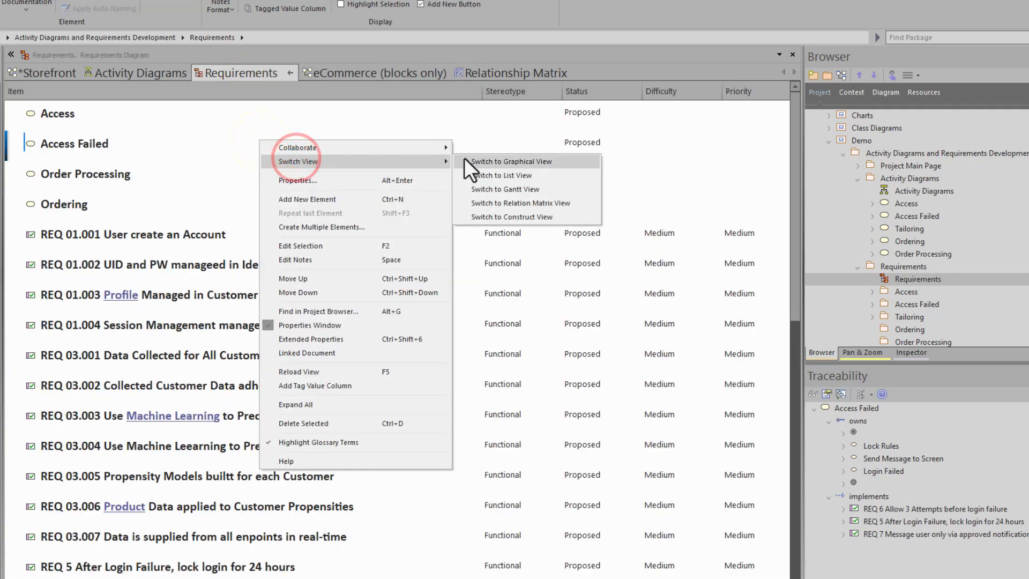
pyautogui.click(518, 155)
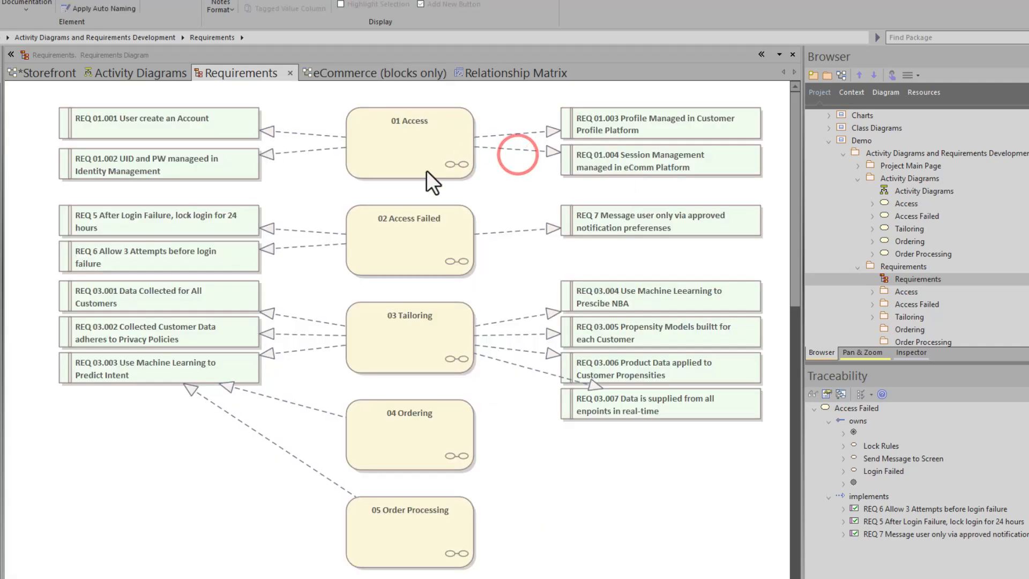
# Show the Requirements diagram in Relation Matrix View and in Gantt View, and return it to the graphical view
pyautogui.rightClick(295, 177)
pyautogui.click(329, 198)
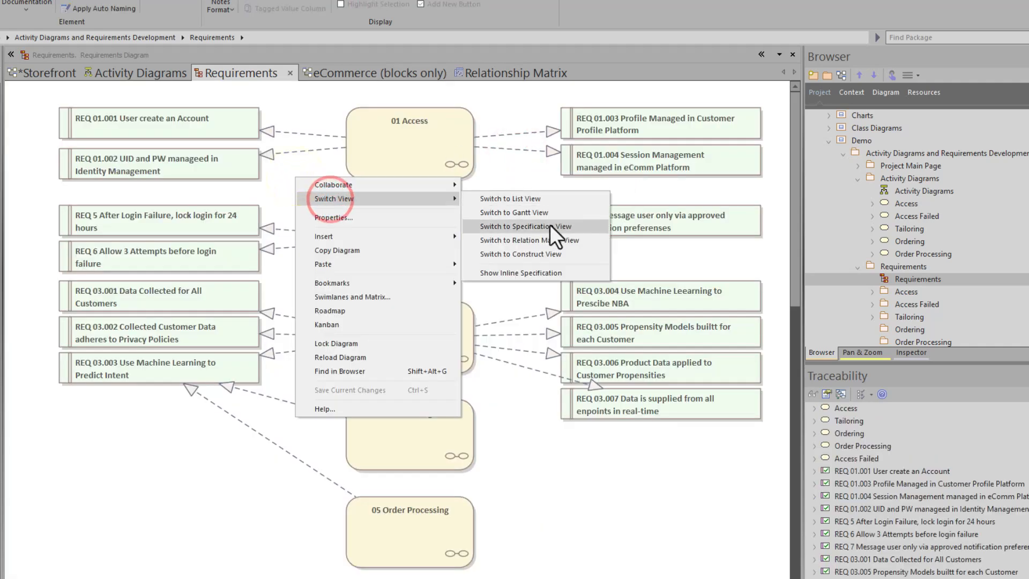
pyautogui.click(543, 239)
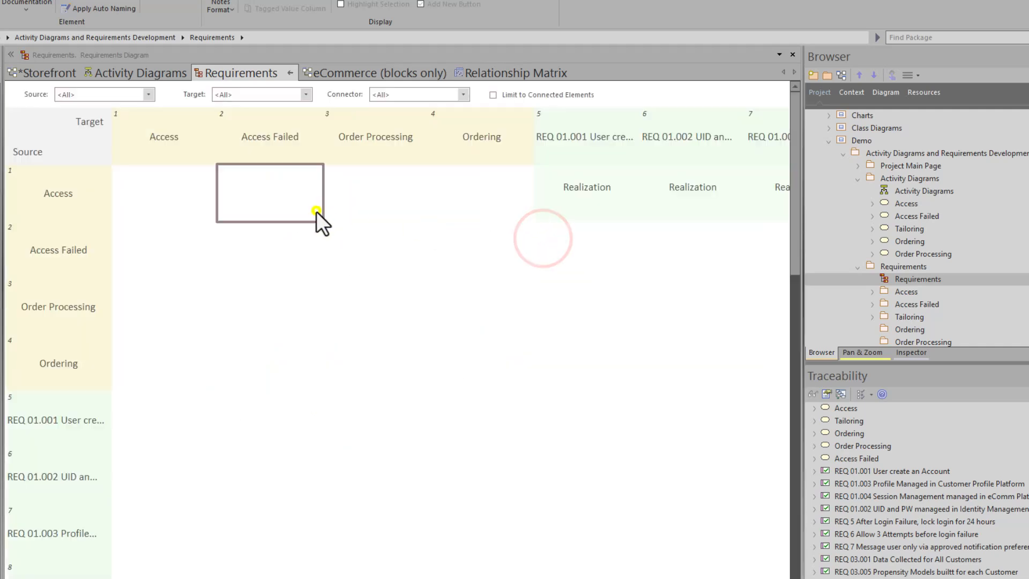
pyautogui.rightClick(316, 211)
pyautogui.click(349, 220)
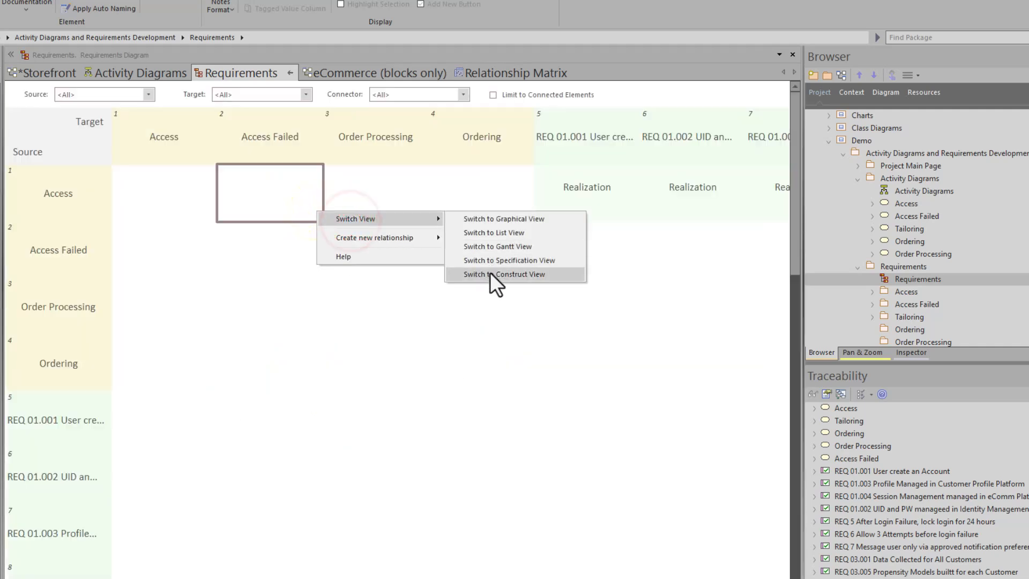
pyautogui.click(504, 247)
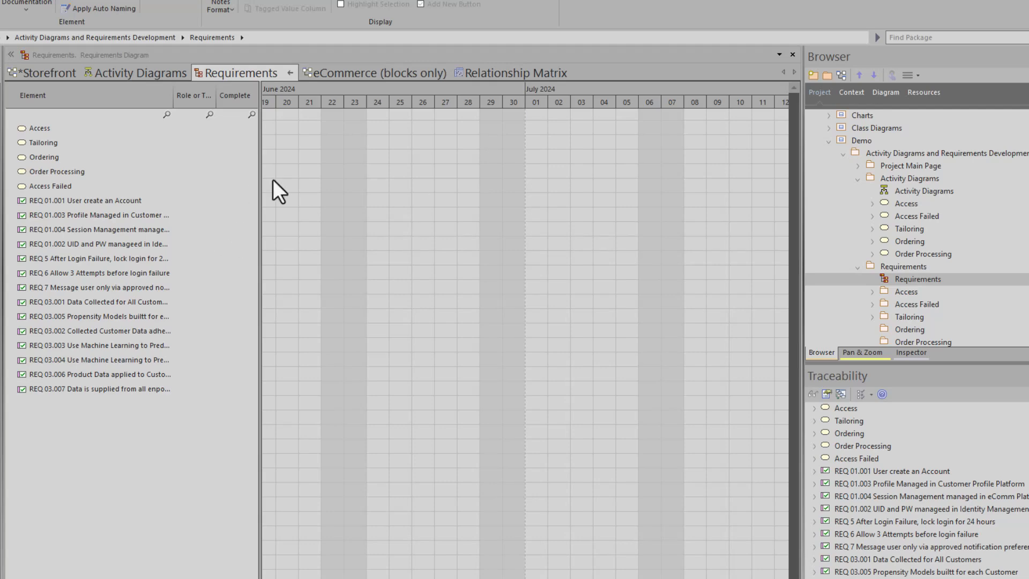
pyautogui.click(290, 73)
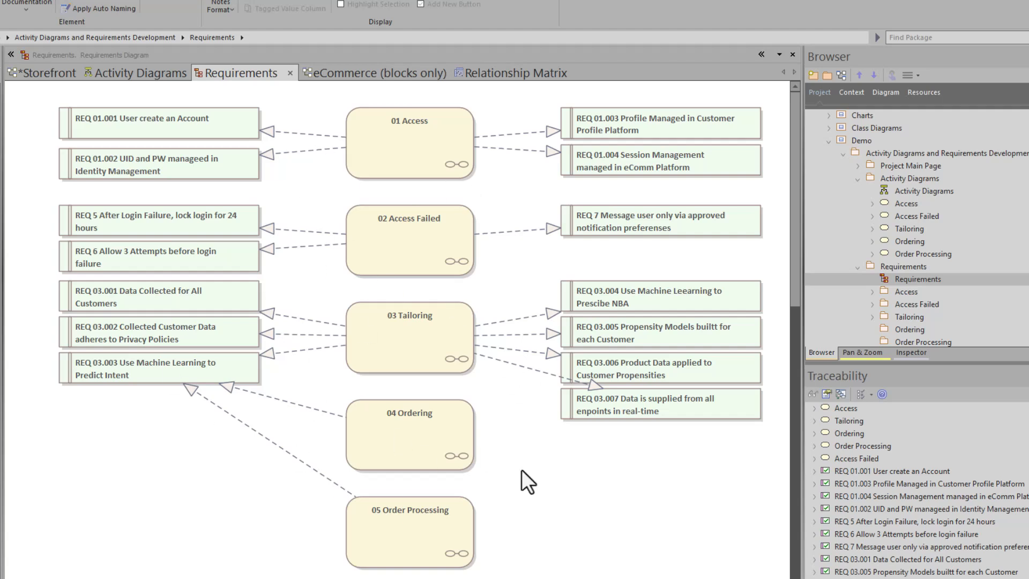
# Review the source type and link type choices in the Relationship Matrix and set its Direction to Both
pyautogui.click(482, 75)
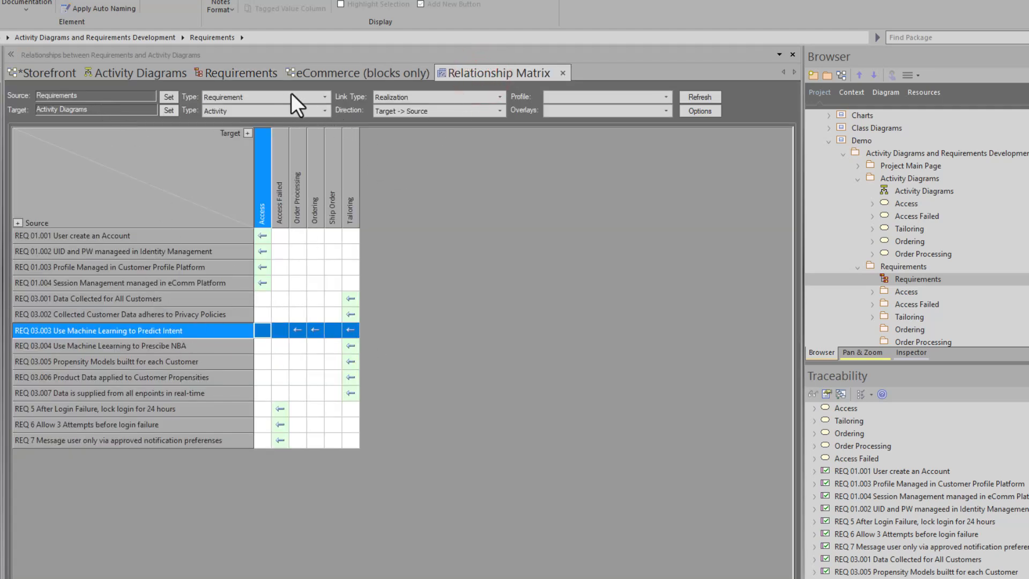
pyautogui.click(259, 95)
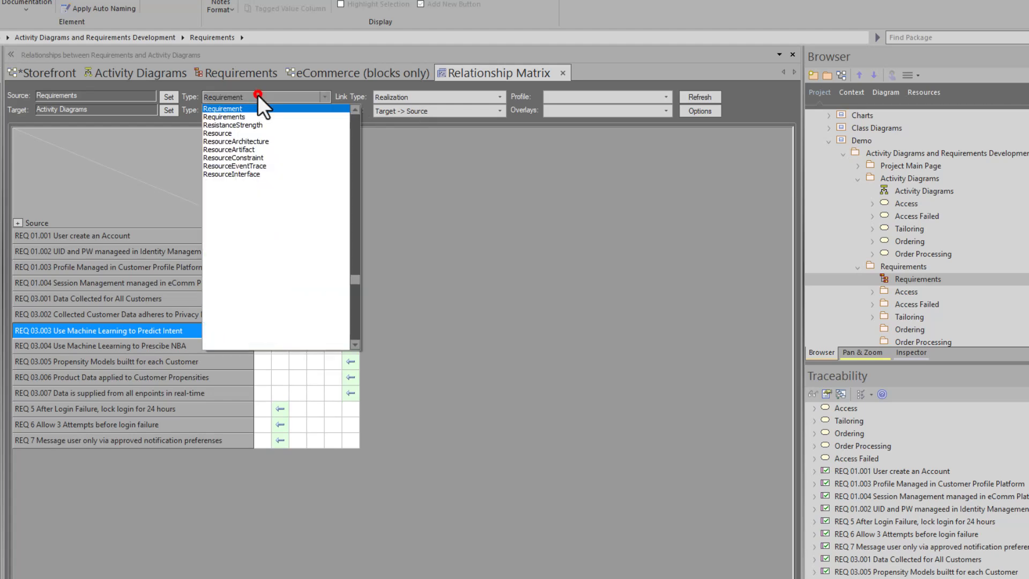
pyautogui.click(256, 96)
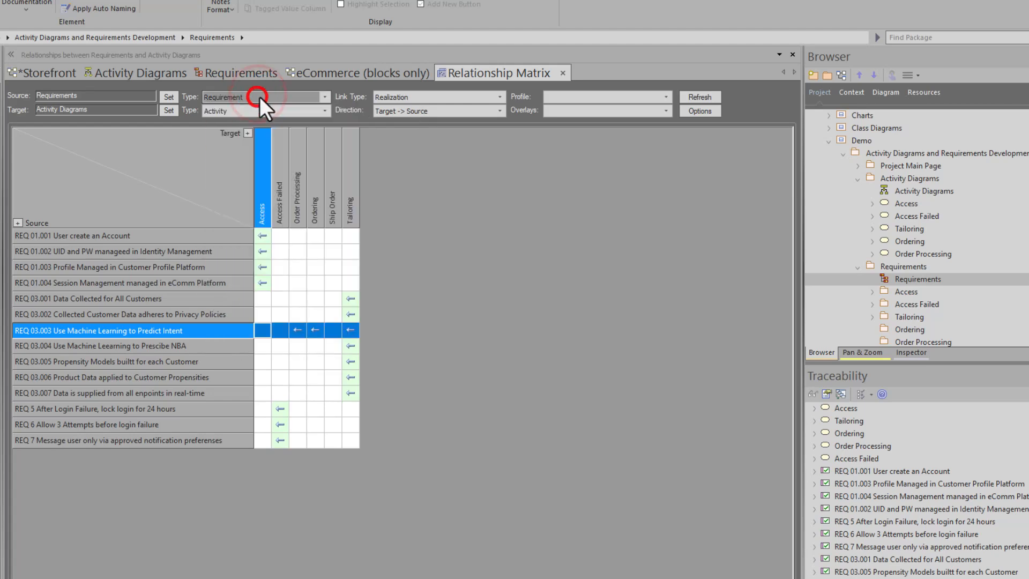
pyautogui.click(429, 94)
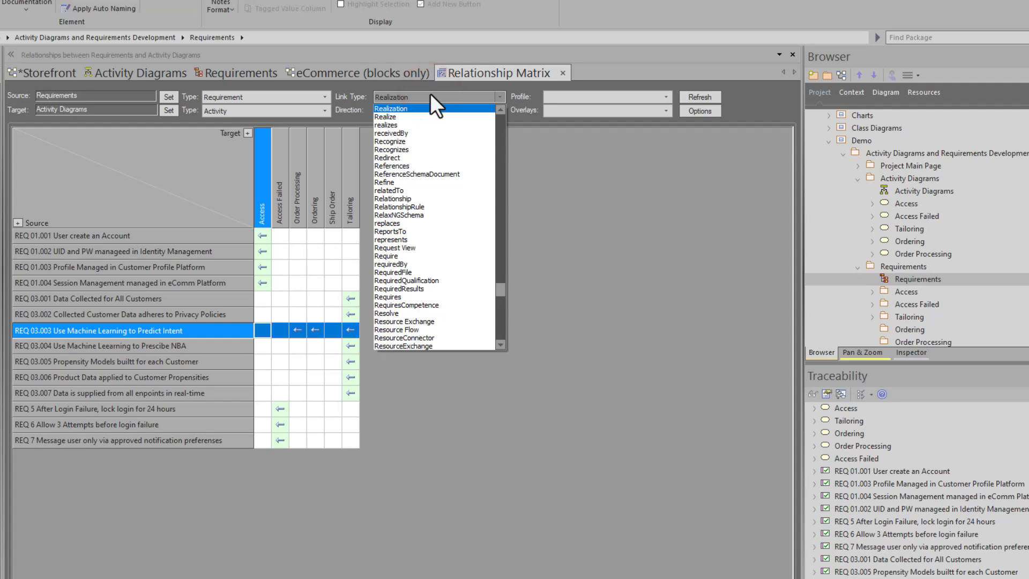
pyautogui.click(431, 93)
pyautogui.click(441, 111)
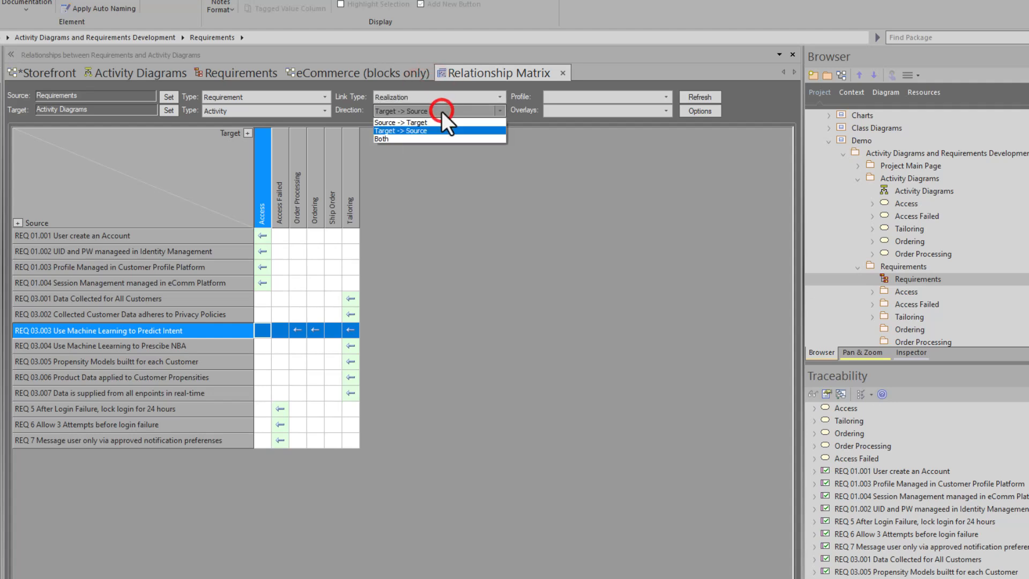
pyautogui.click(387, 138)
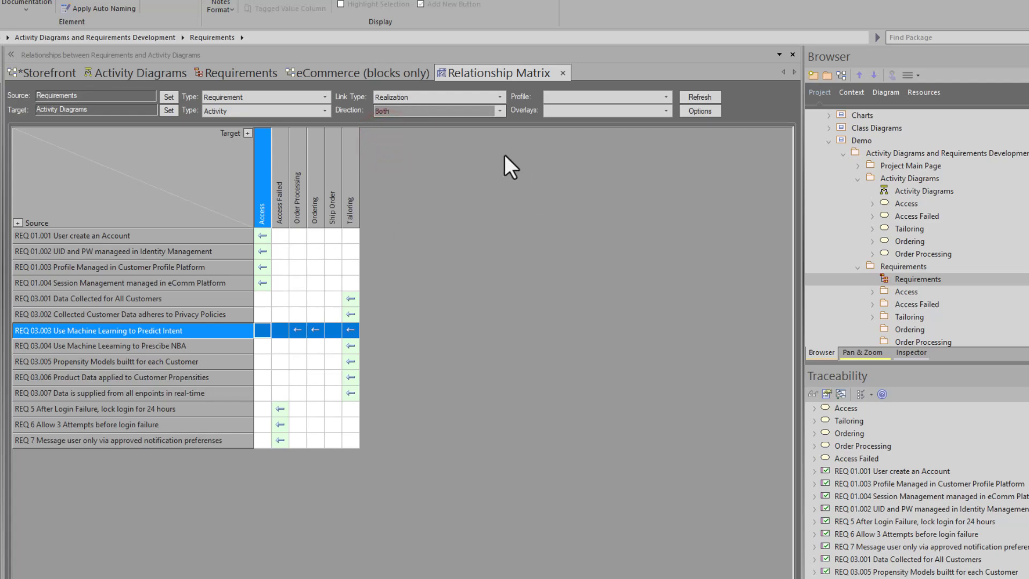
pyautogui.click(519, 232)
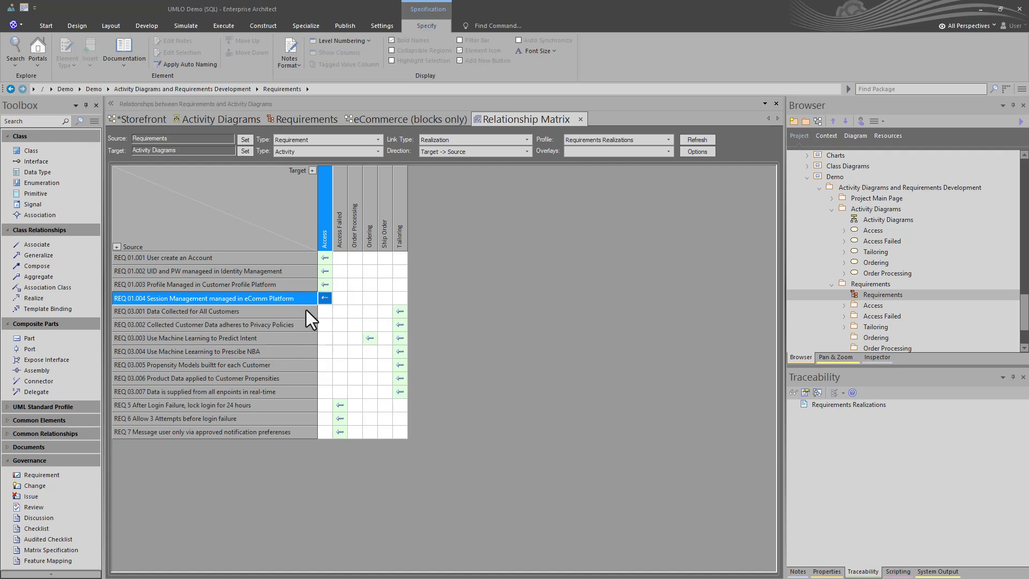
# Close the Relationship Matrix and open the Requirements Realizations matrix specification from the Storefront diagram
pyautogui.click(581, 119)
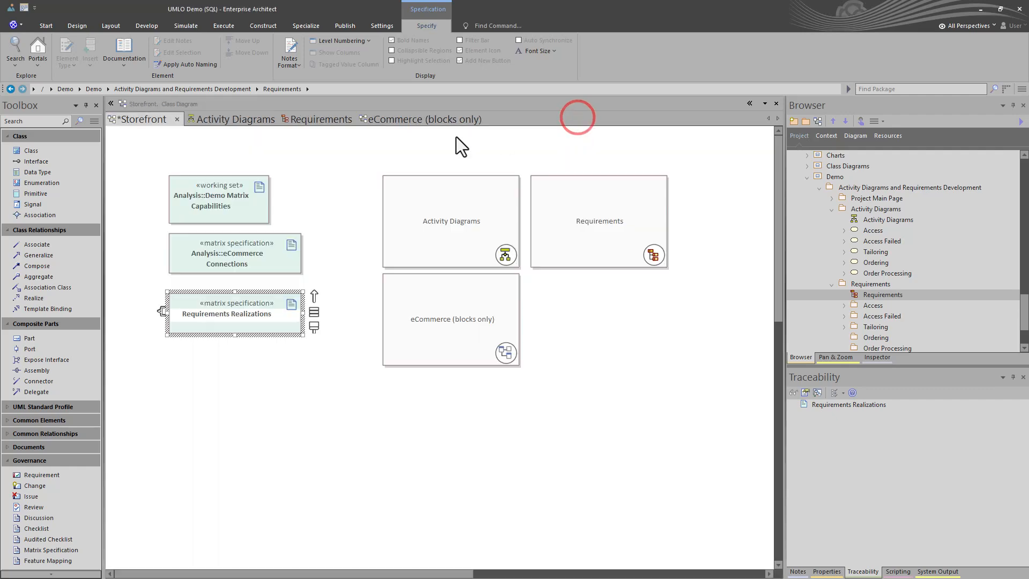
pyautogui.click(209, 349)
pyautogui.doubleClick(214, 321)
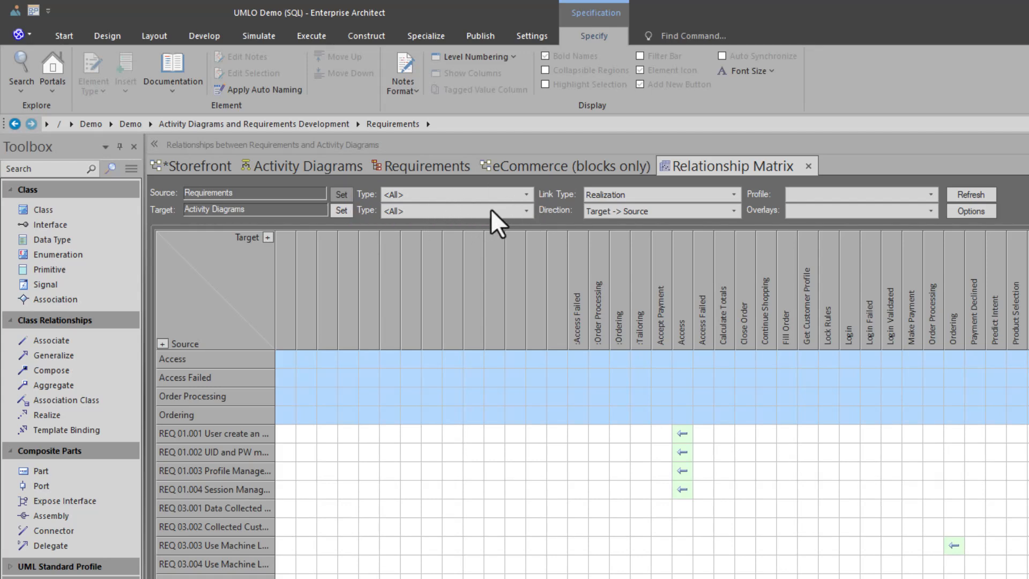
# Set the source element type in the Relationship Matrix to Requirement
pyautogui.click(525, 194)
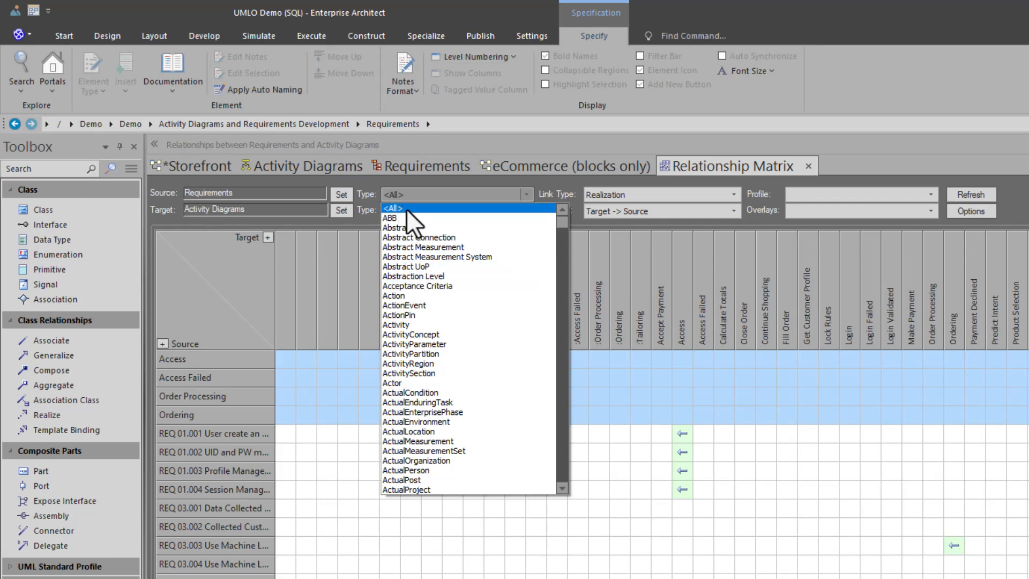
pyautogui.press('r')
pyautogui.scroll(-9, 453, 407)
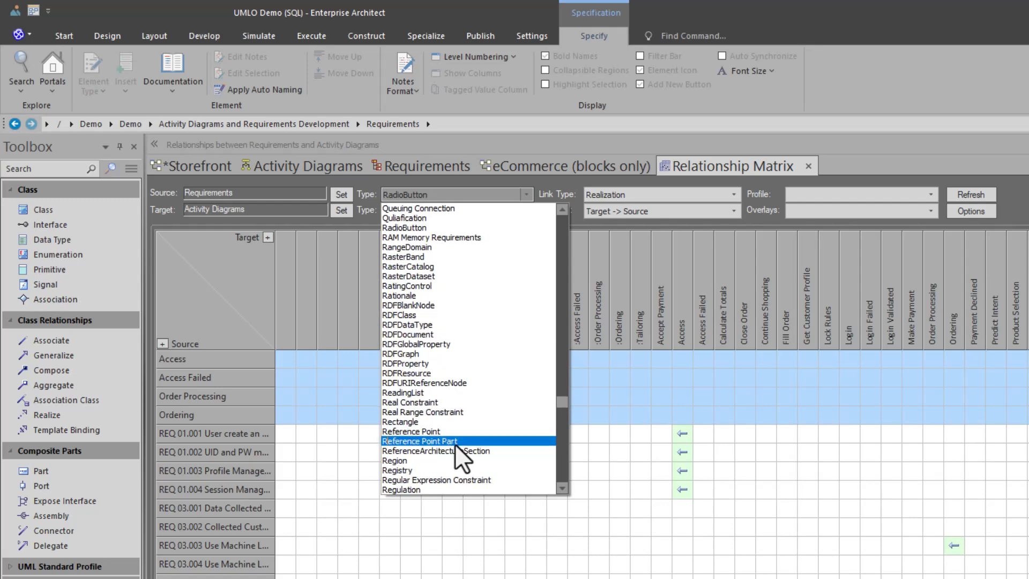
pyautogui.scroll(-4, 454, 444)
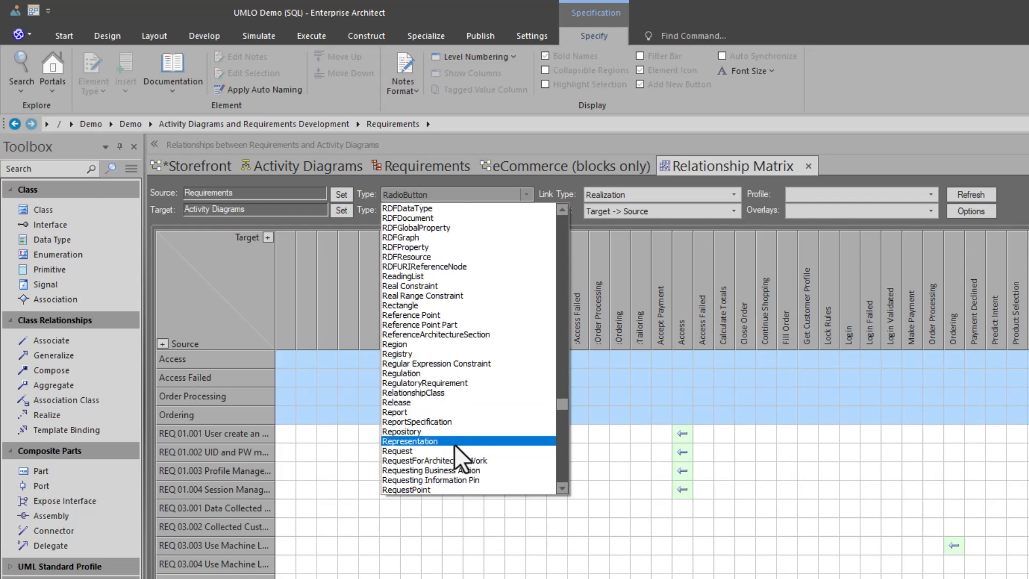
pyautogui.scroll(-5, 455, 444)
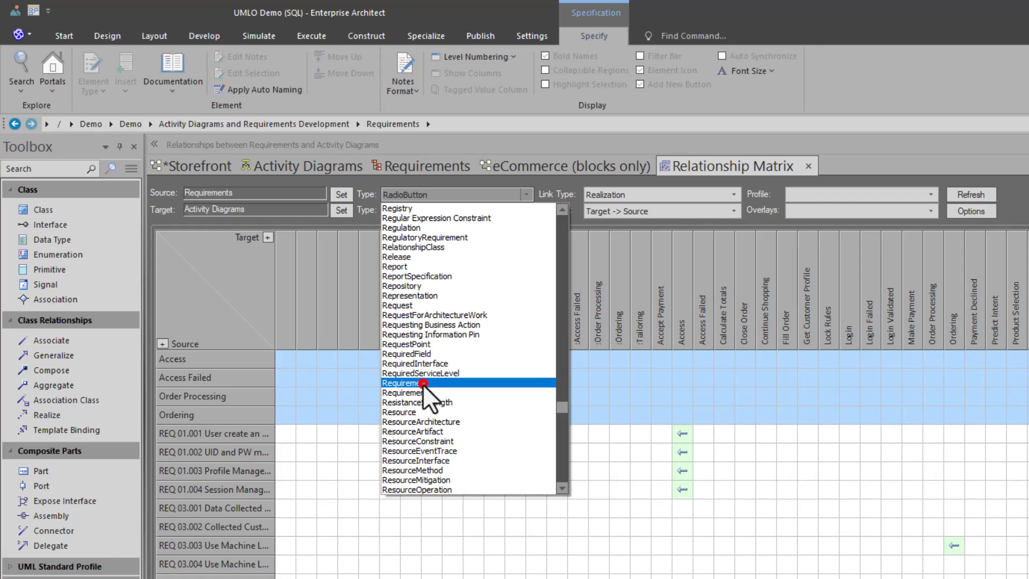
pyautogui.click(423, 383)
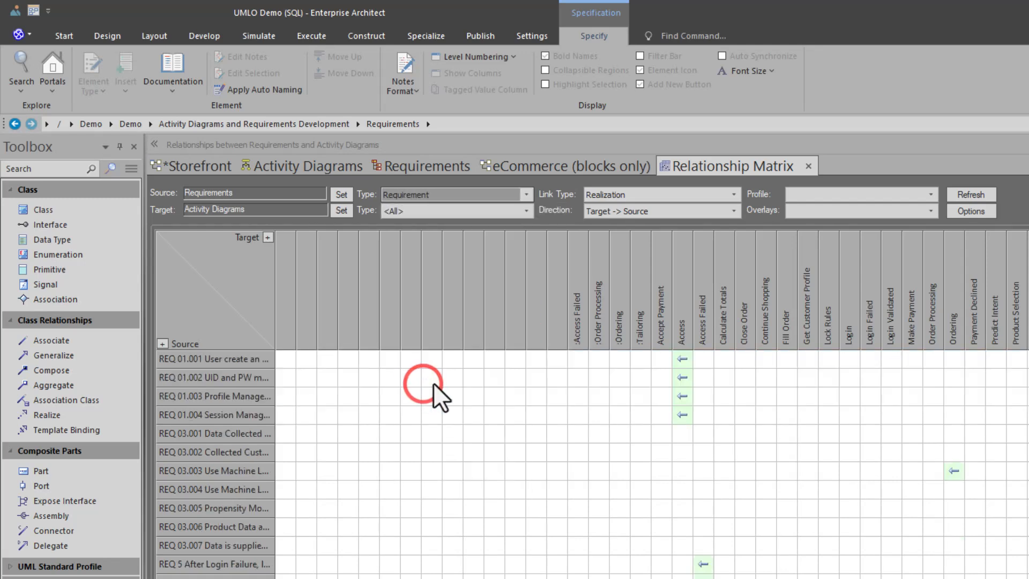
# Set the matrix's target element type to Activity and widen the source column to fit the full requirement names
pyautogui.click(525, 211)
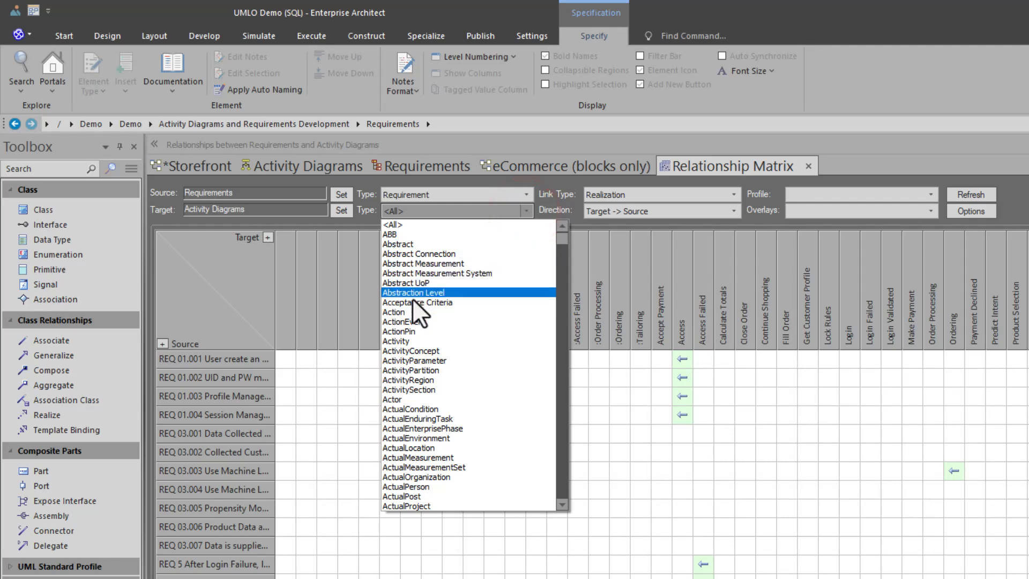
pyautogui.click(406, 340)
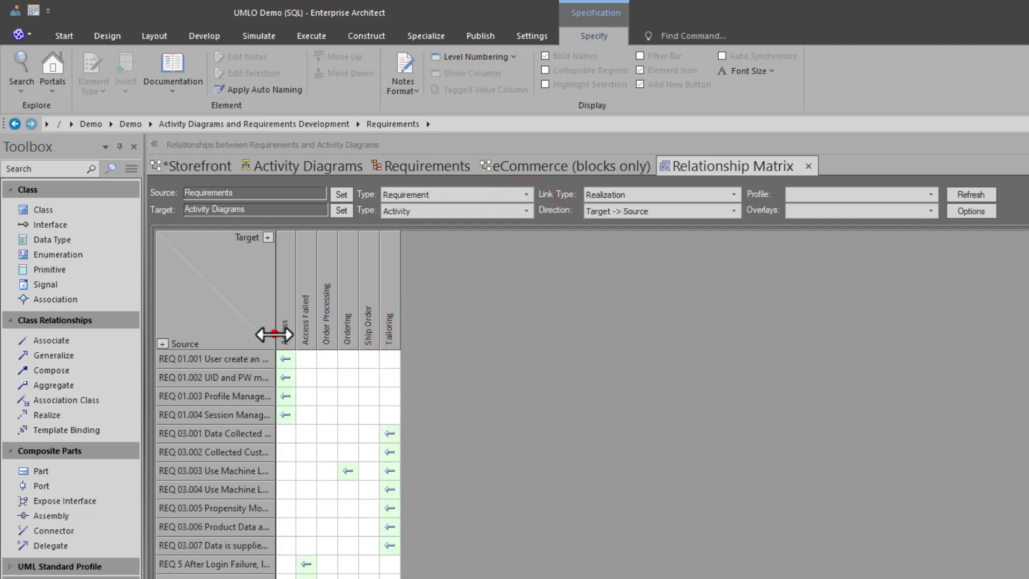
pyautogui.moveTo(273, 333); pyautogui.dragTo(455, 336)
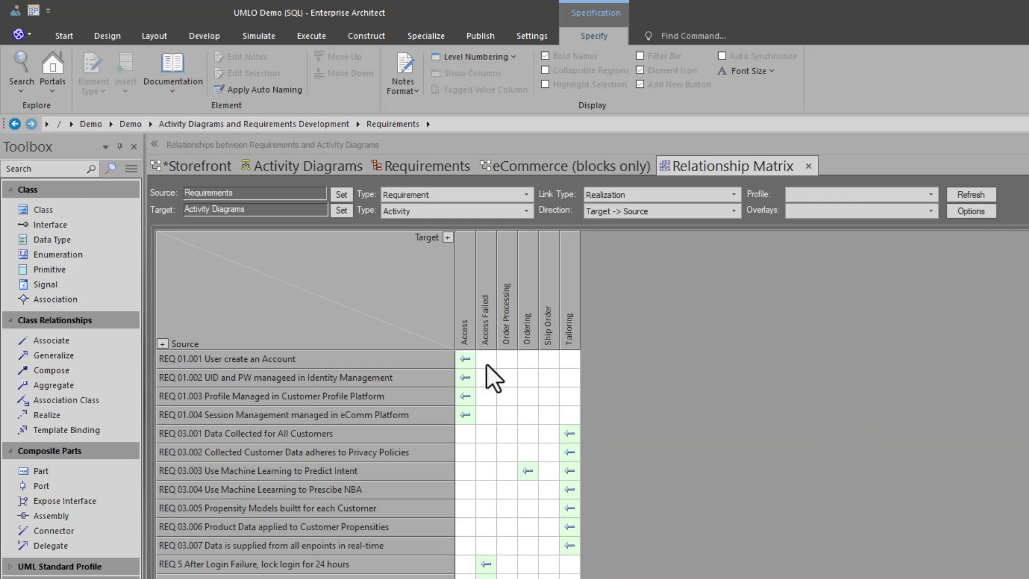
# Bring up the naming prompt for saving the current matrix settings as a new profile, and cancel it
pyautogui.click(968, 209)
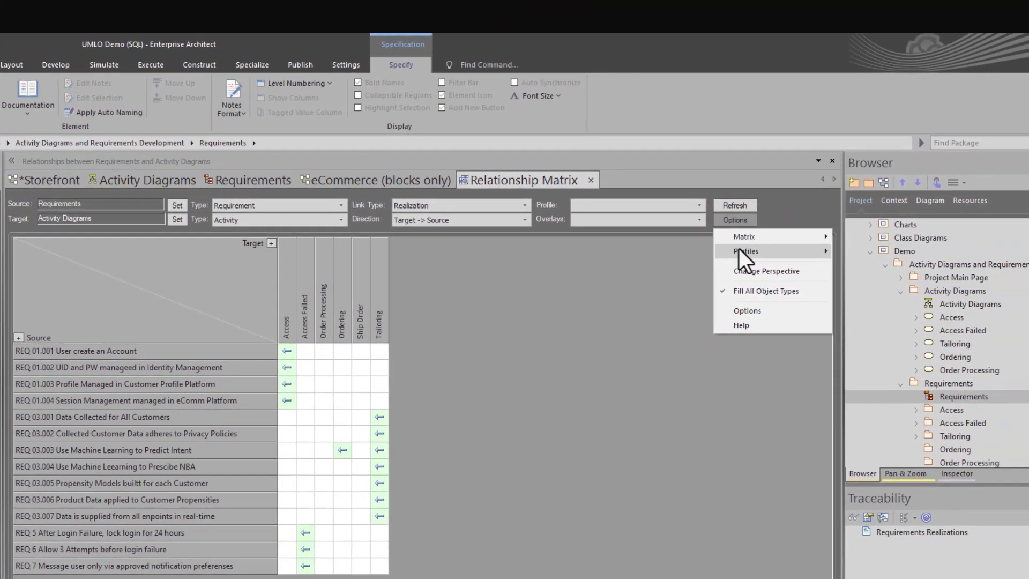
pyautogui.click(977, 243)
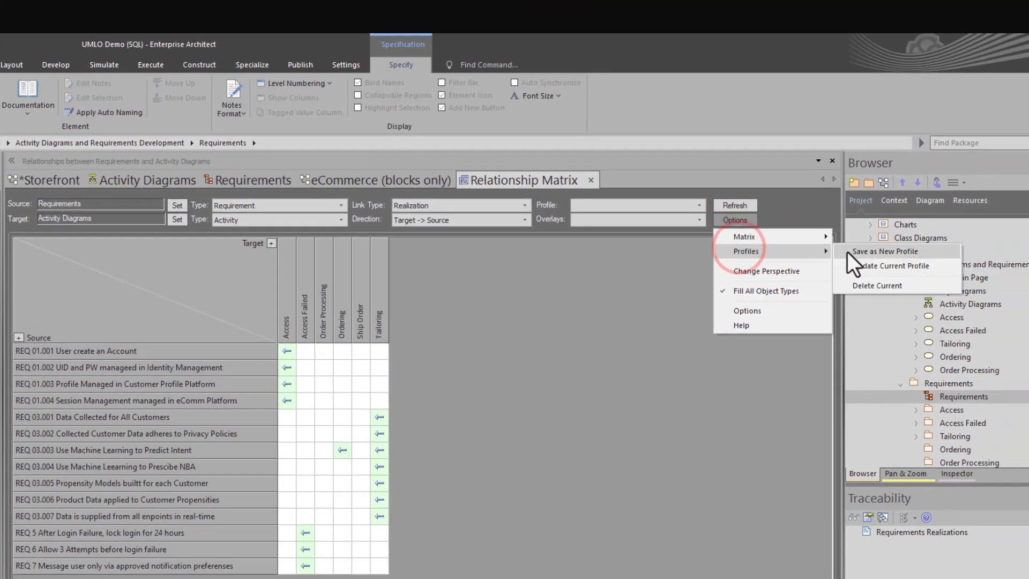
pyautogui.click(879, 254)
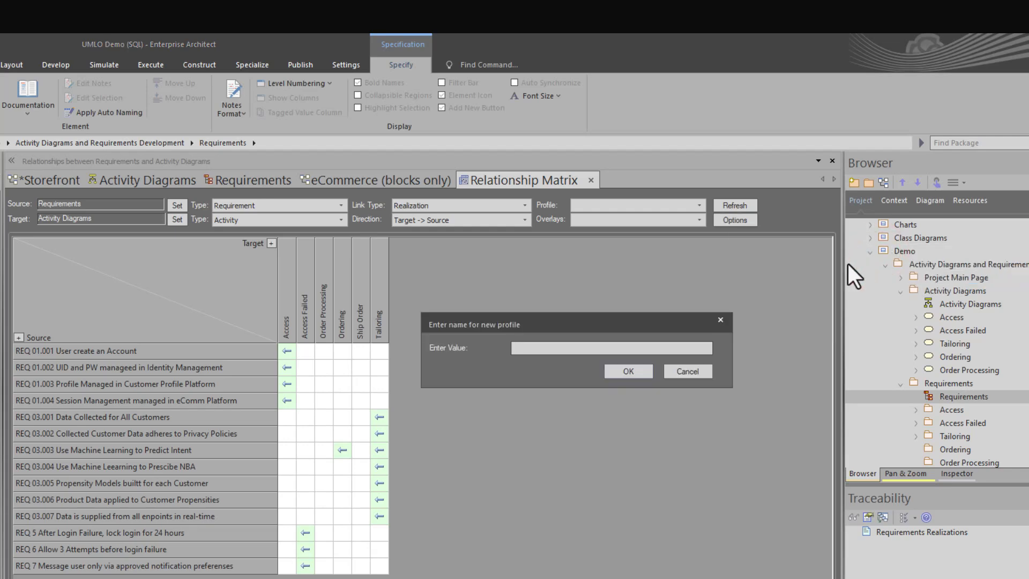
pyautogui.click(688, 371)
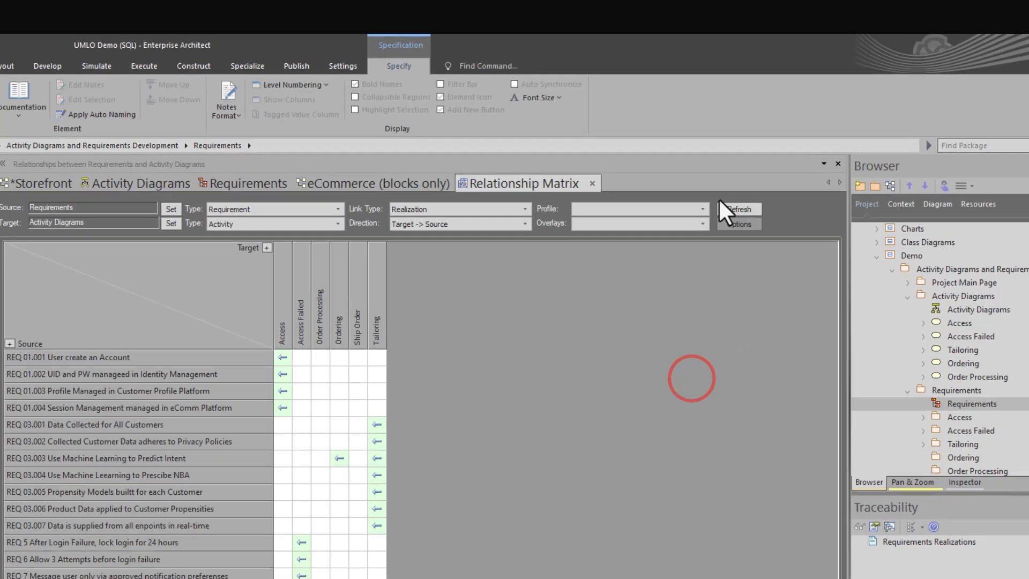
# Load the saved matrix profile Activity Reqwuirements, followed by ECommerce Activities Review
pyautogui.click(699, 205)
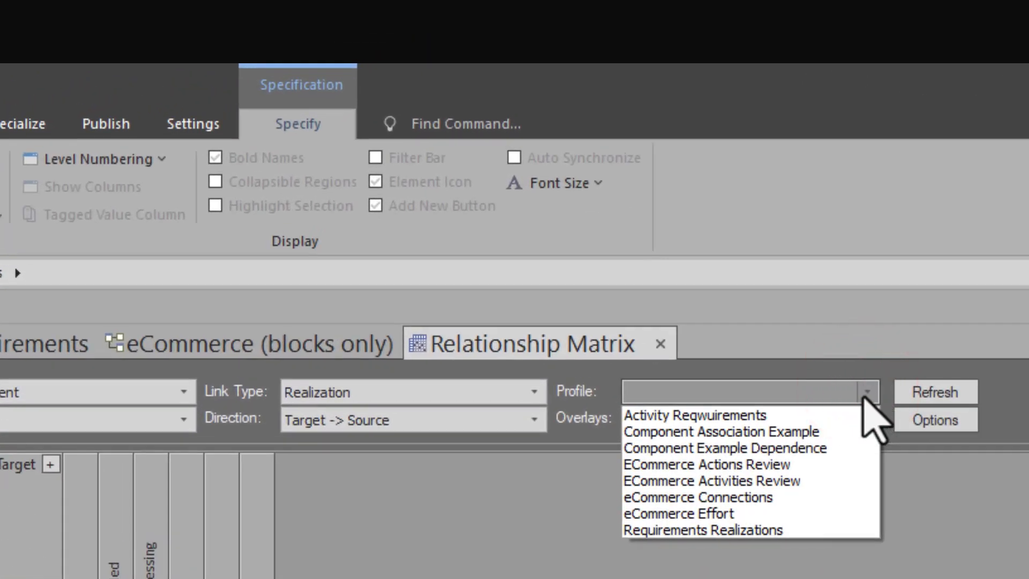
pyautogui.click(724, 416)
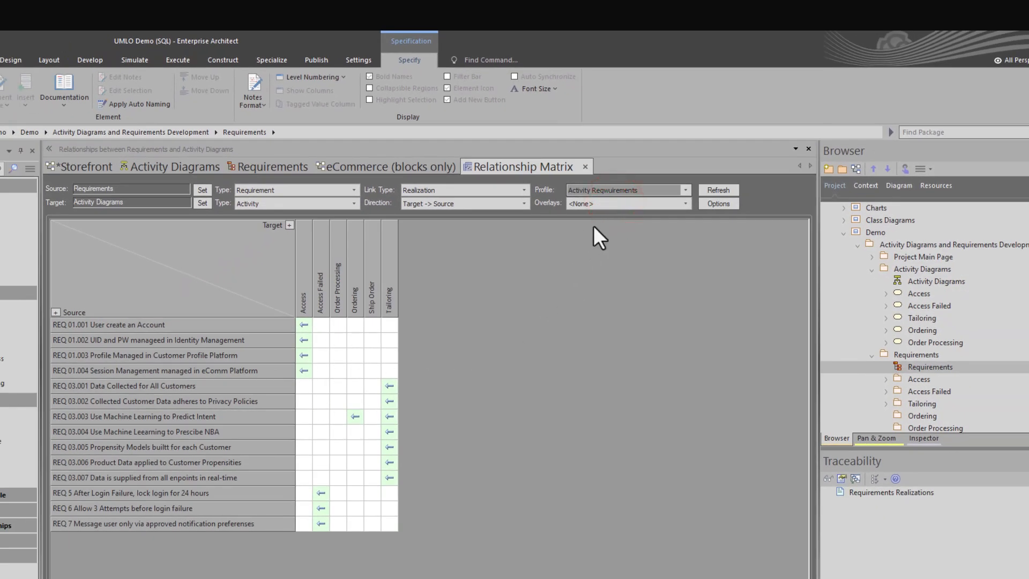
pyautogui.click(684, 190)
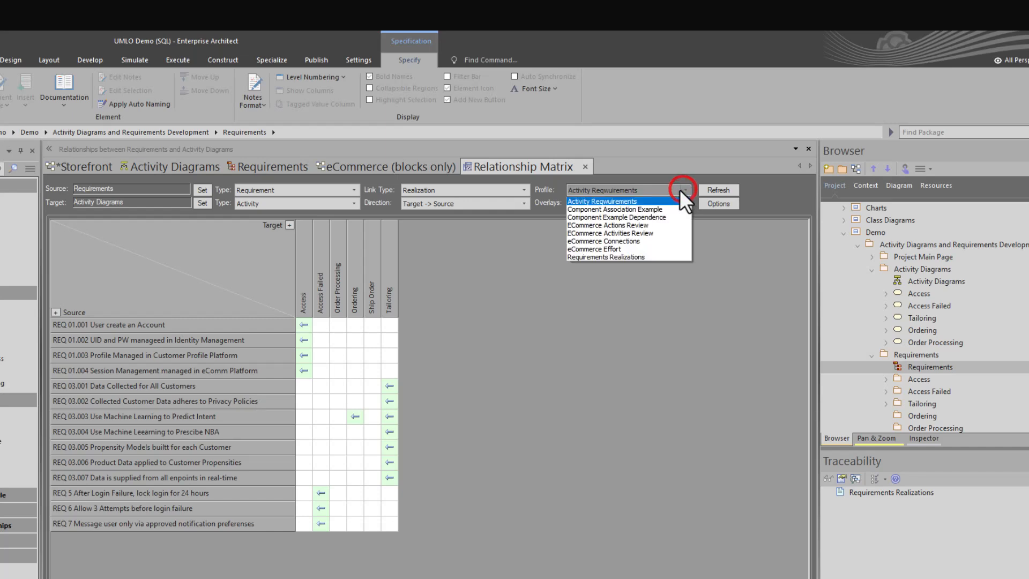
pyautogui.click(612, 233)
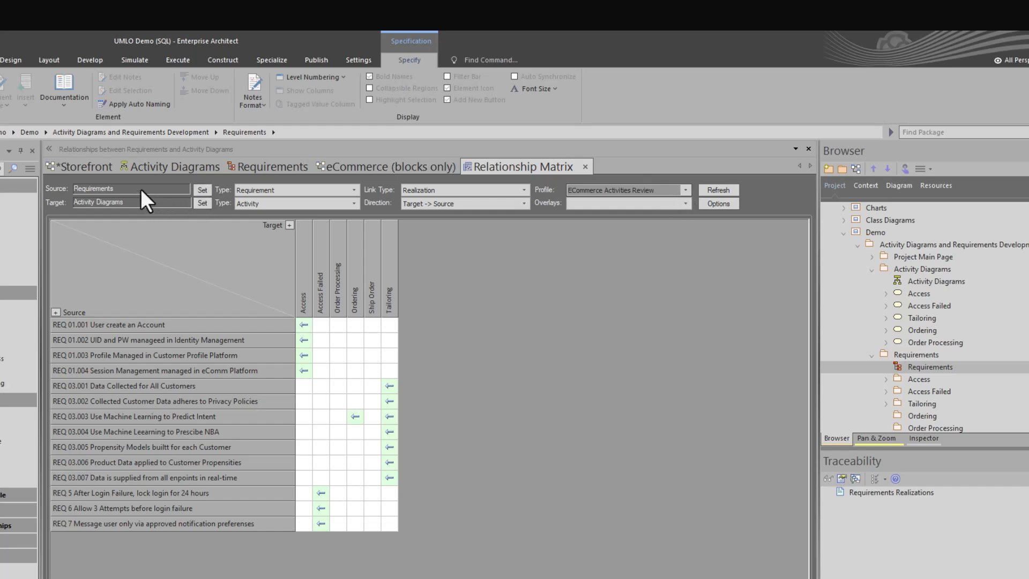
# Switch the matrix to the Requirements Realizations profile for comparison, and return to the Activity Reqwuirements profile
pyautogui.click(686, 189)
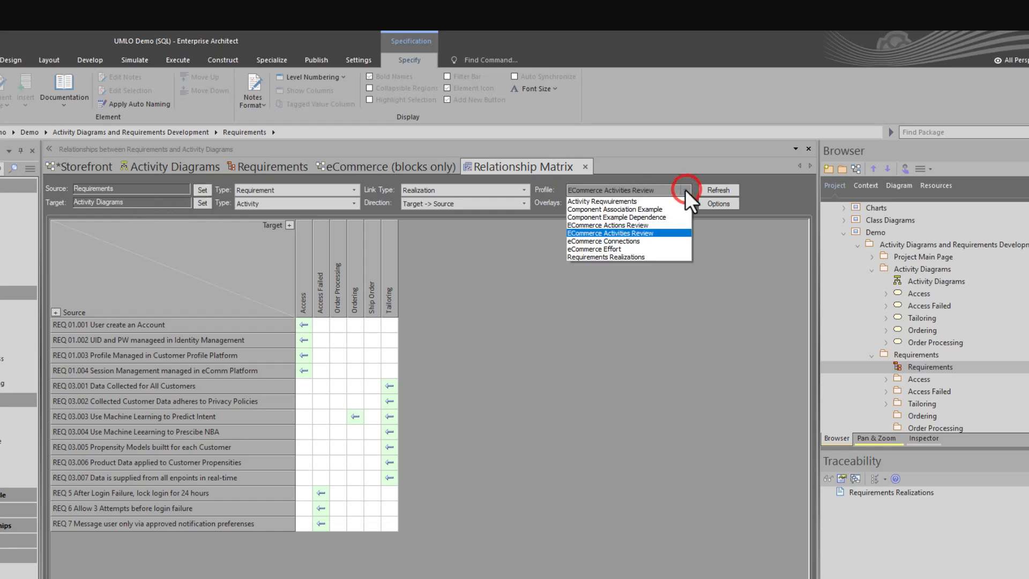
pyautogui.click(610, 263)
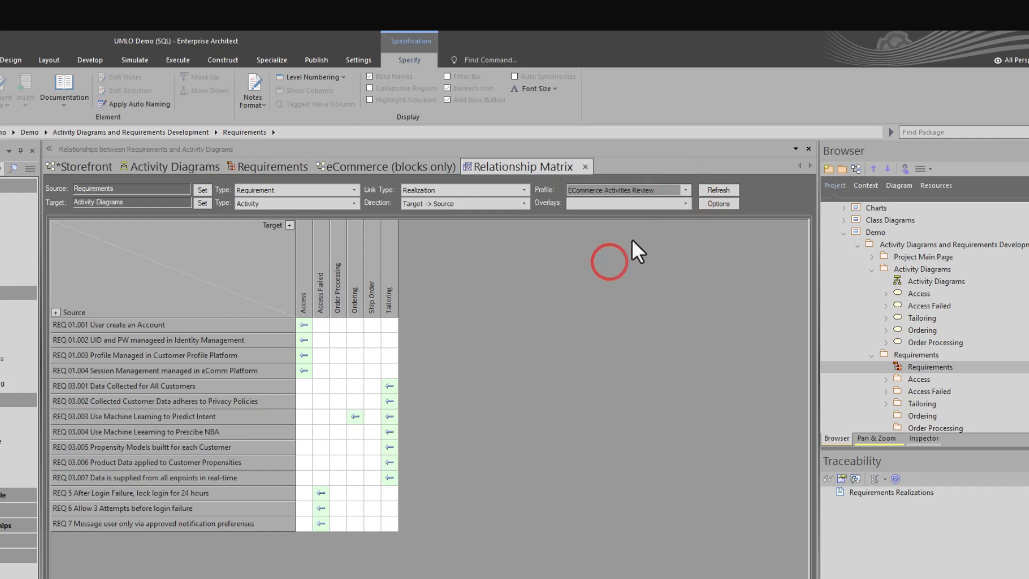
pyautogui.click(685, 189)
pyautogui.click(624, 257)
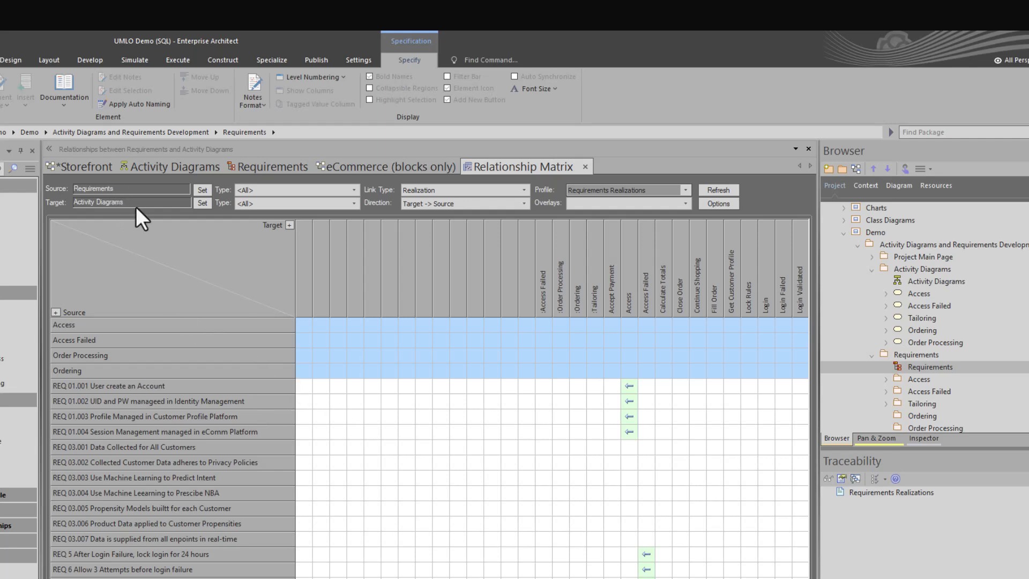
pyautogui.click(685, 190)
pyautogui.click(639, 200)
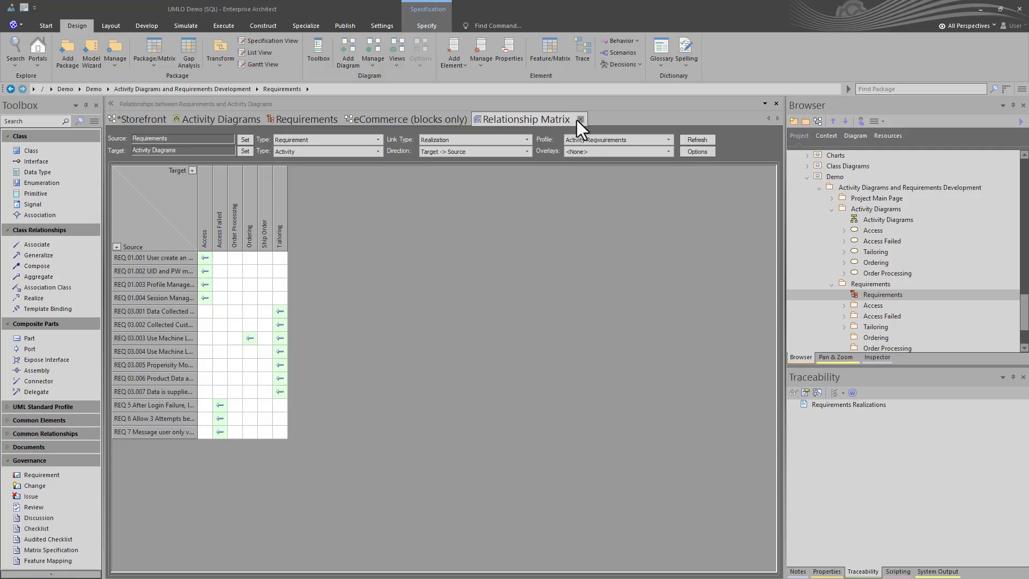
# Close the Relationship Matrix and reopen it with the package matrix command from the Storefront diagram
pyautogui.click(581, 119)
pyautogui.click(342, 201)
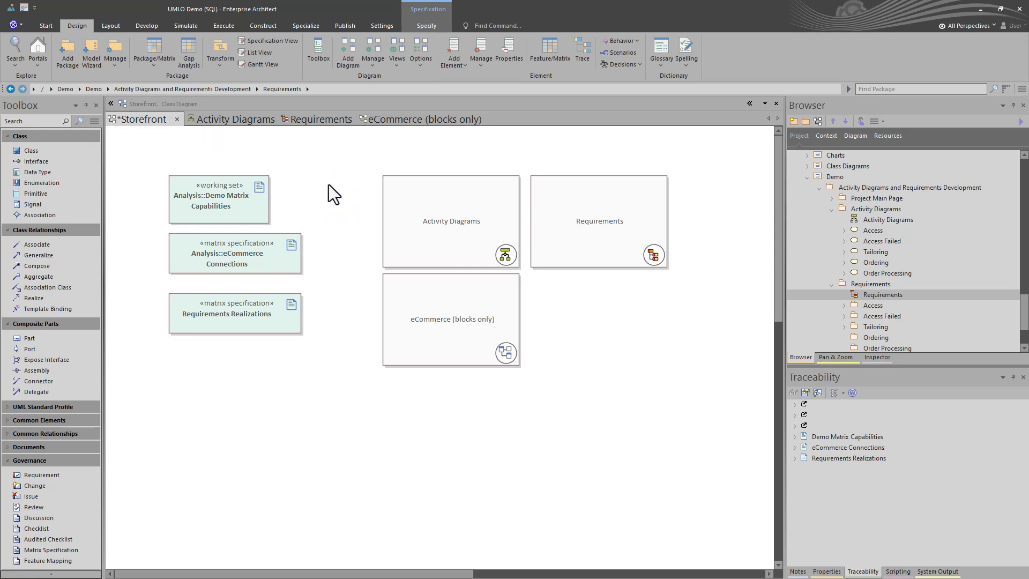
pyautogui.click(75, 27)
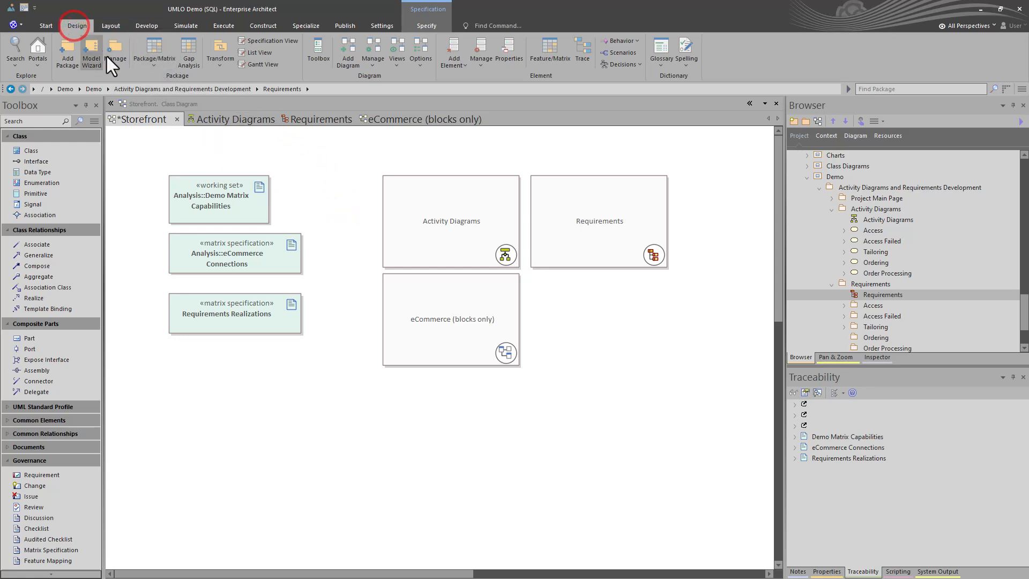
pyautogui.click(156, 50)
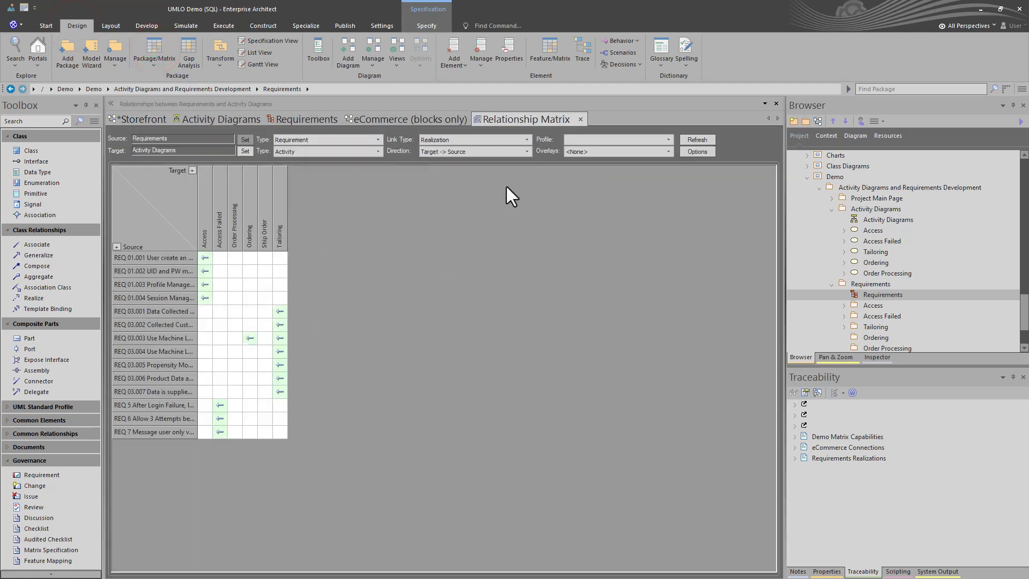
# Show the matrix with the ECommerce Actions Review, eCommerce Connections and Requirements Realizations profiles in turn
pyautogui.click(665, 137)
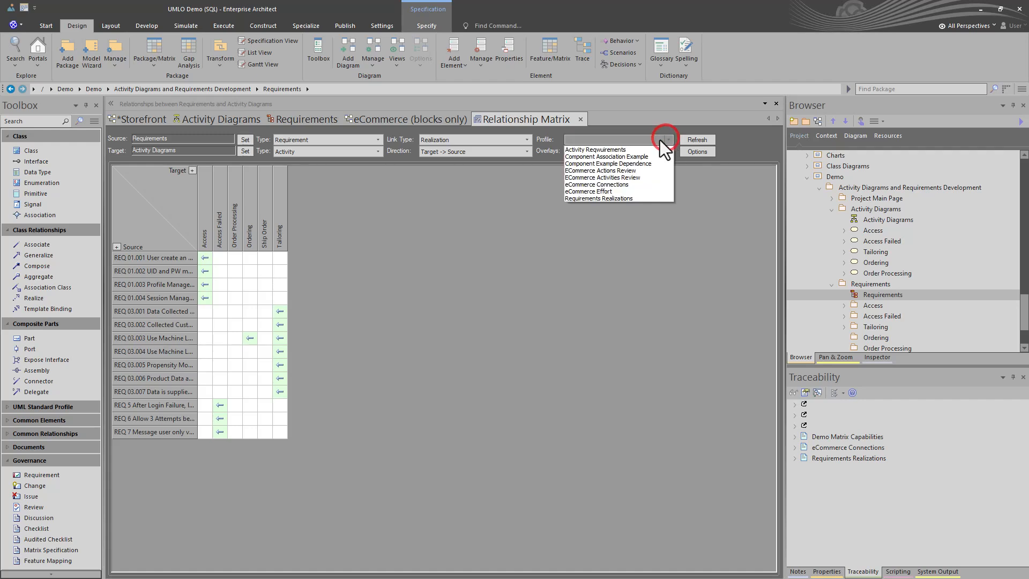
pyautogui.click(631, 170)
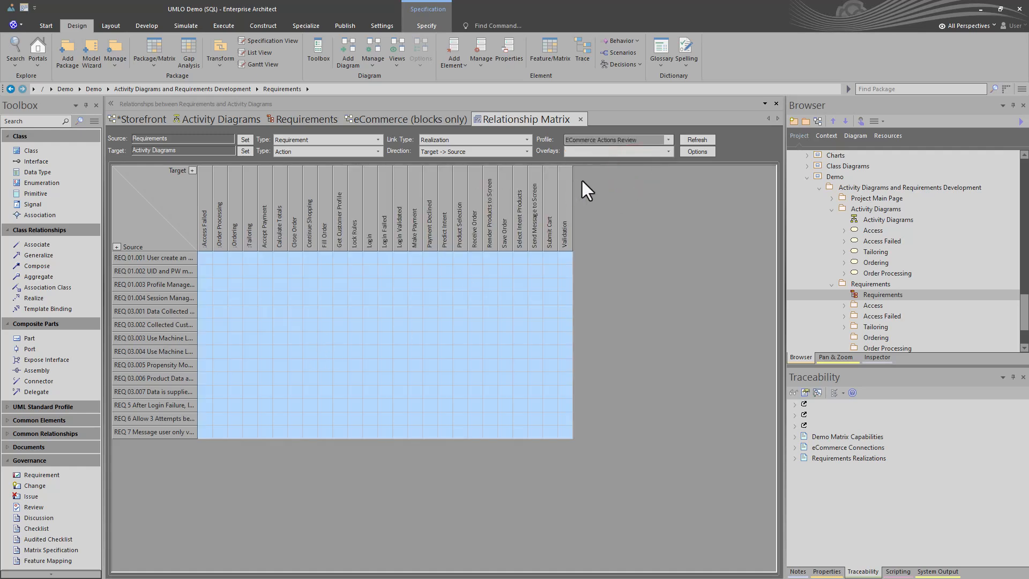
pyautogui.click(671, 137)
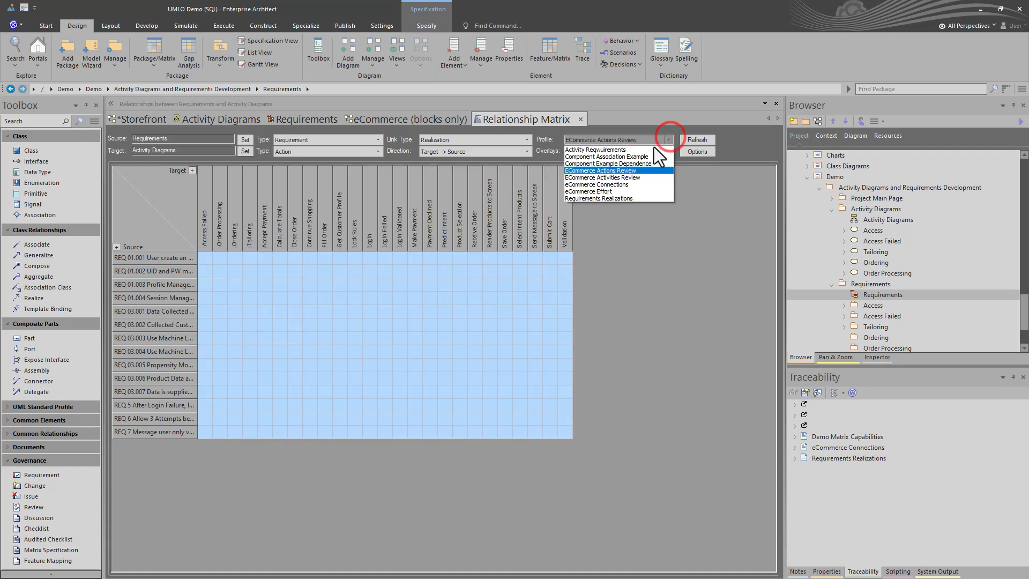
pyautogui.click(624, 185)
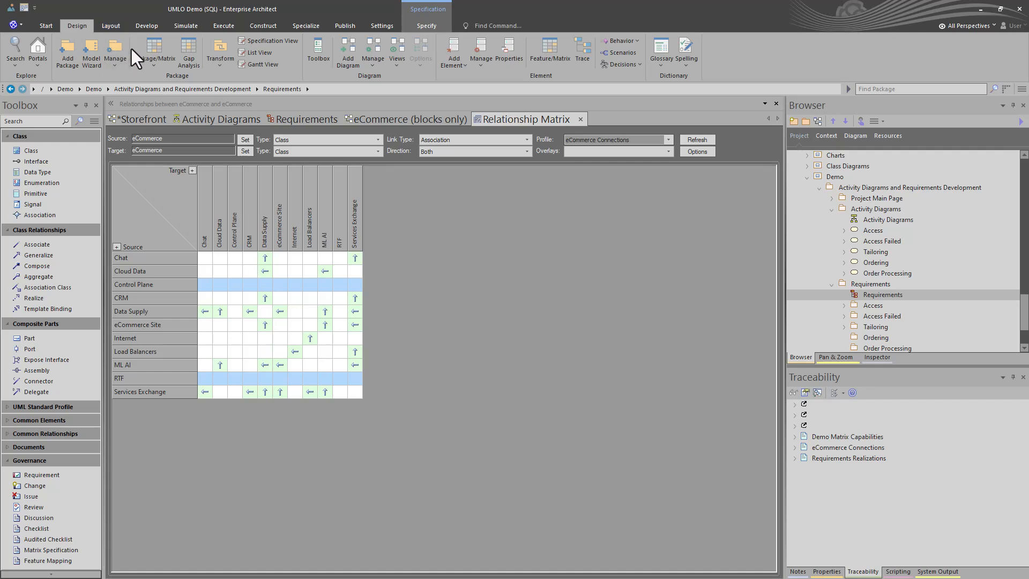
pyautogui.click(669, 140)
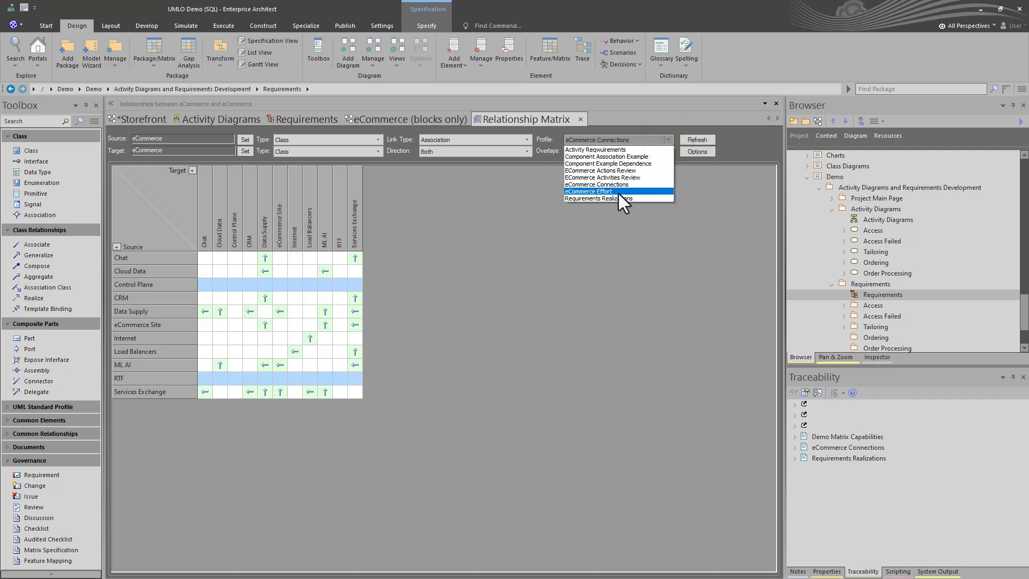
pyautogui.click(587, 199)
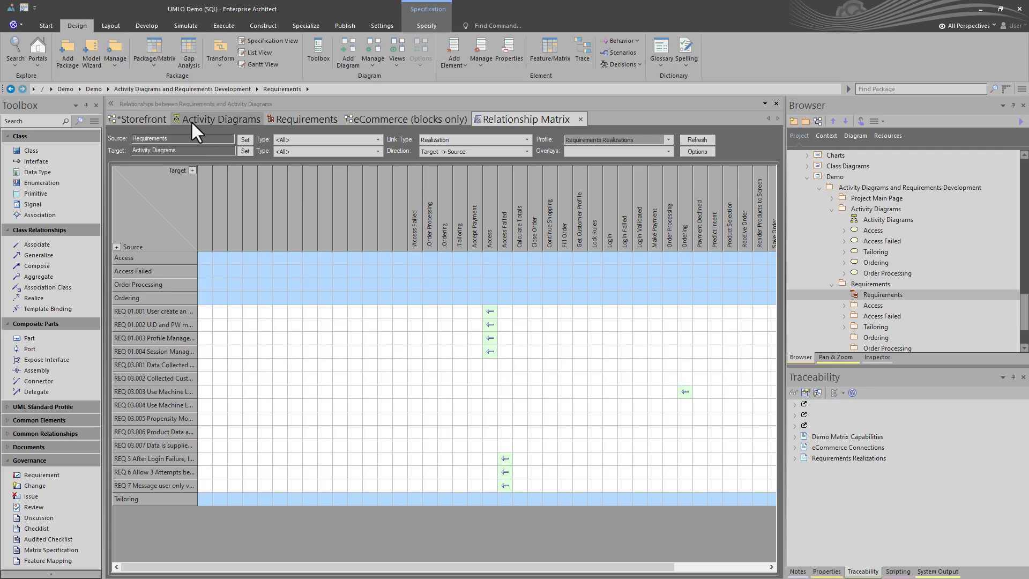
# View the matrix of the eCommerce Connections matrix specification from the Storefront diagram, and close it
pyautogui.click(142, 119)
pyautogui.click(223, 319)
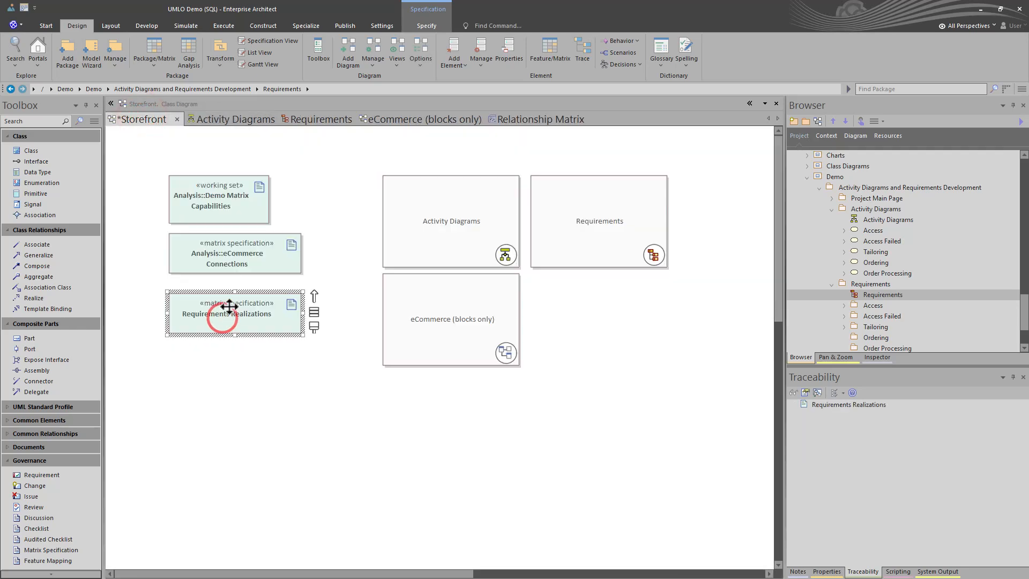
pyautogui.click(234, 268)
pyautogui.doubleClick(233, 268)
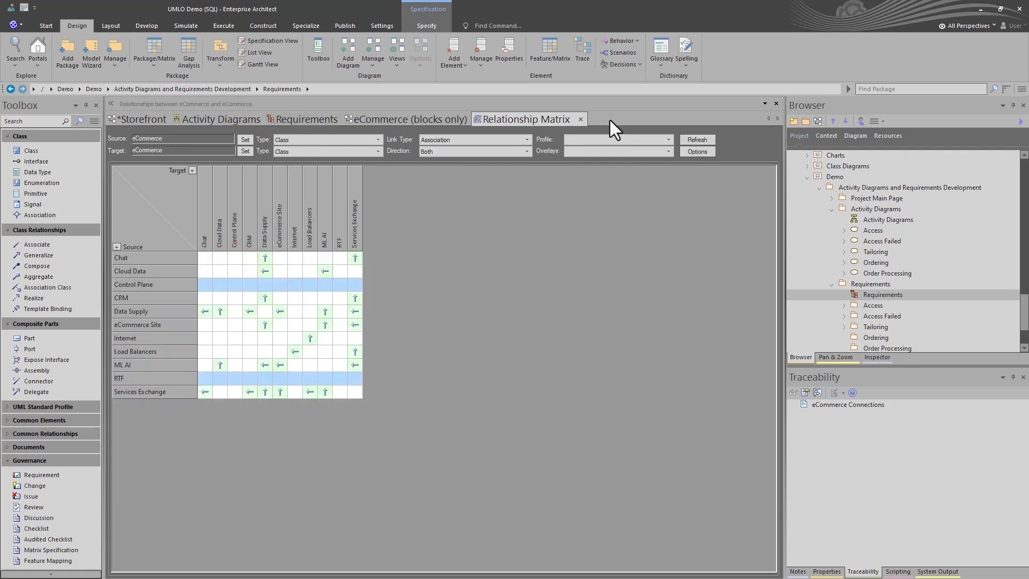
pyautogui.click(580, 119)
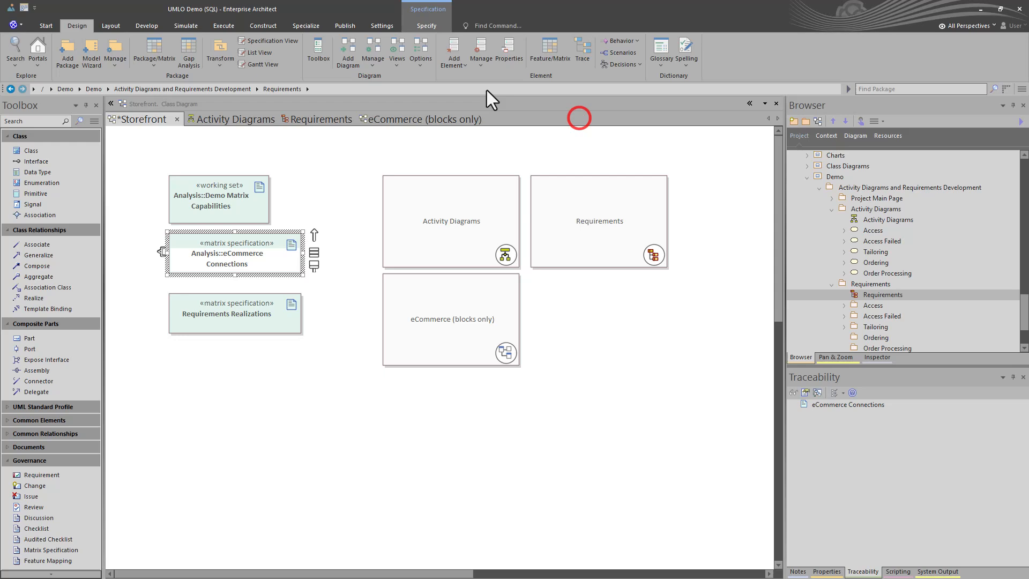
# Open the package Relationship Matrix and apply the eCommerce Connections profile
pyautogui.click(153, 43)
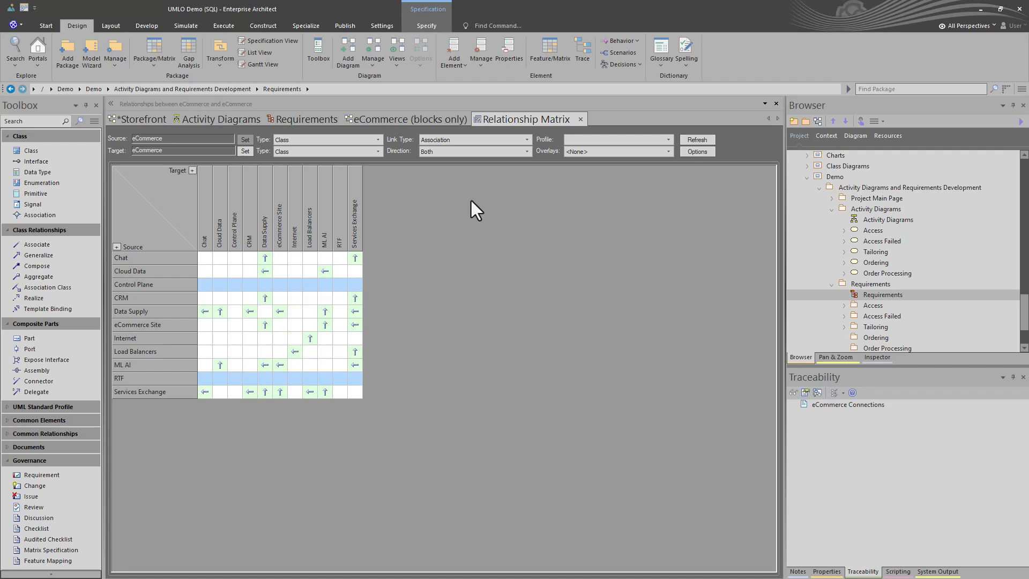
pyautogui.click(668, 139)
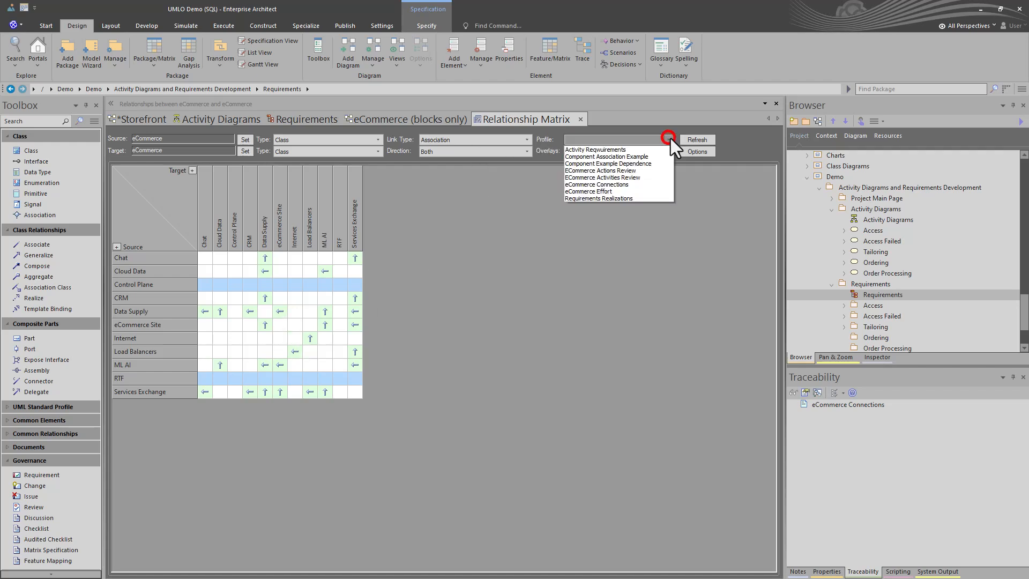
pyautogui.click(618, 184)
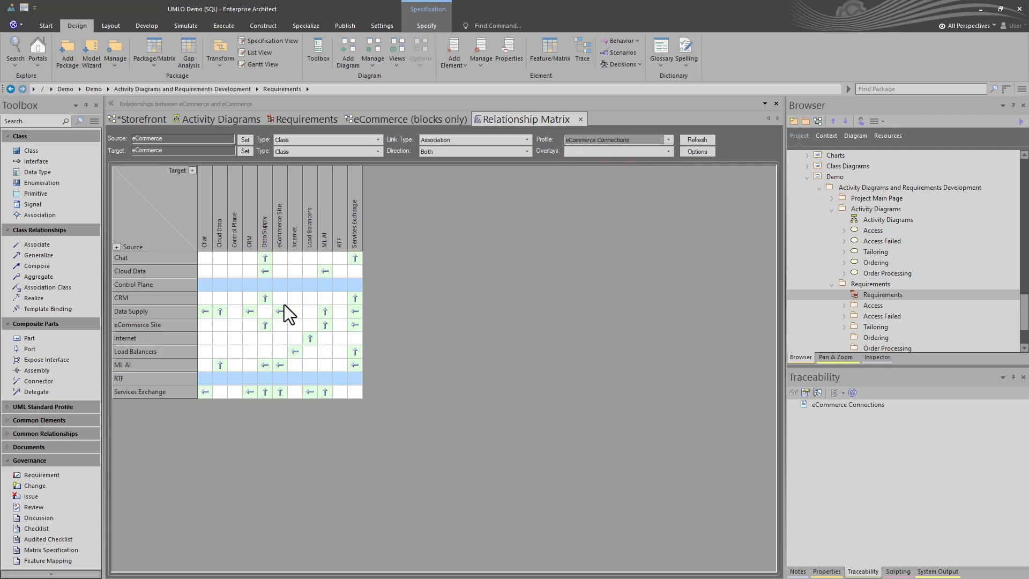
# Check the eCommerce (blocks only) diagram, and filter the Relationship Matrix to the Source -> Target direction
pyautogui.click(384, 117)
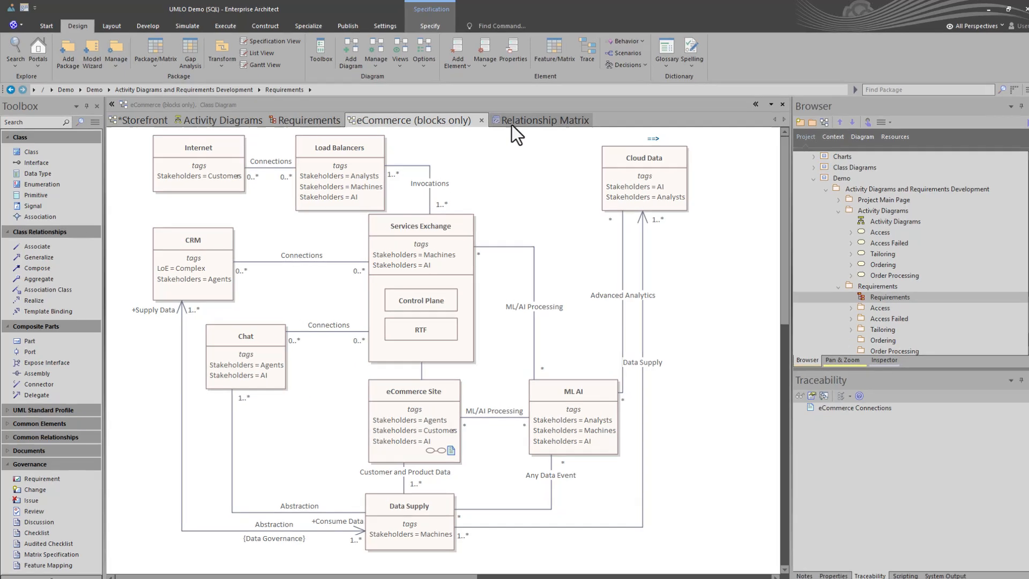
pyautogui.click(513, 121)
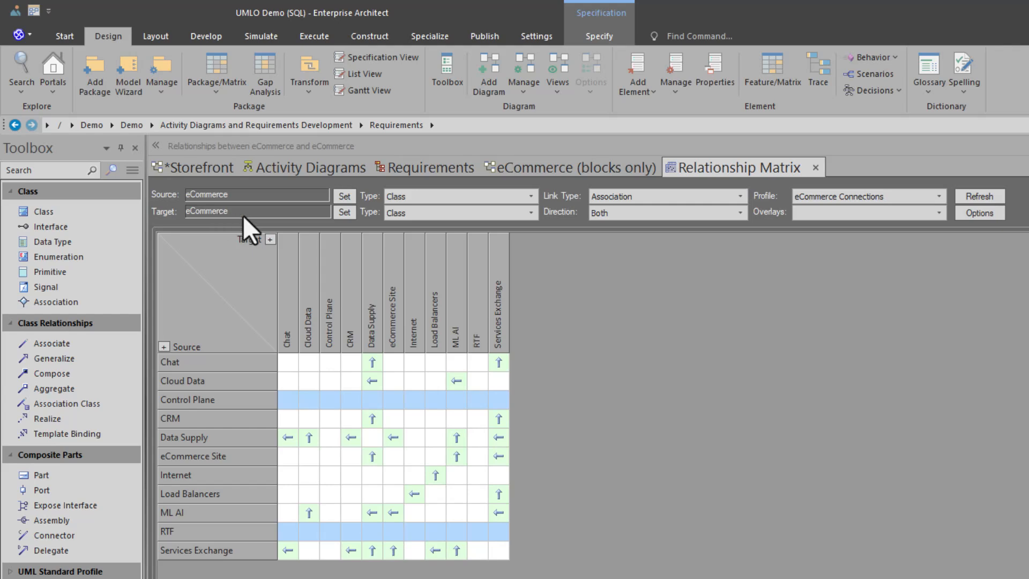
pyautogui.click(740, 213)
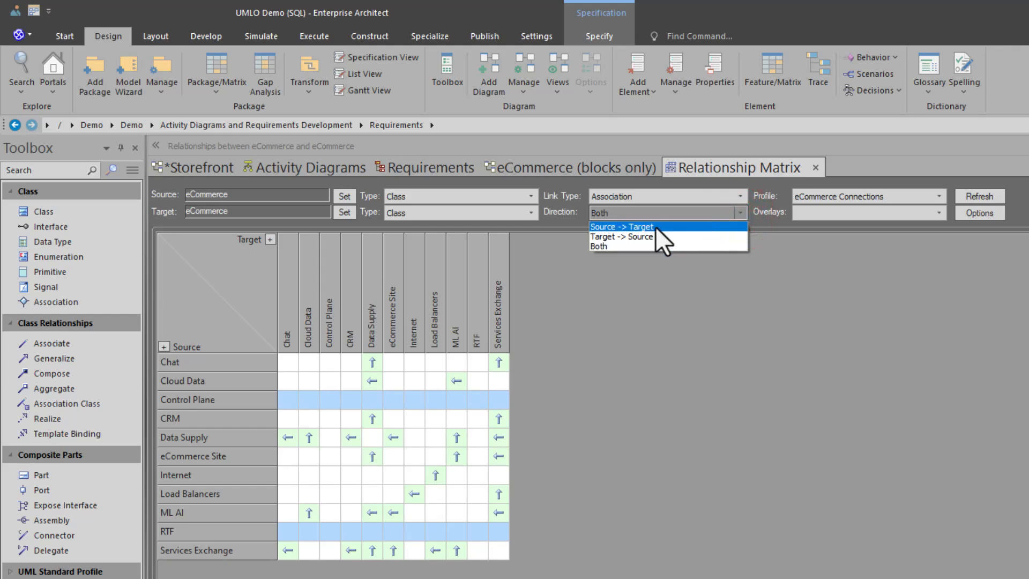
pyautogui.click(655, 226)
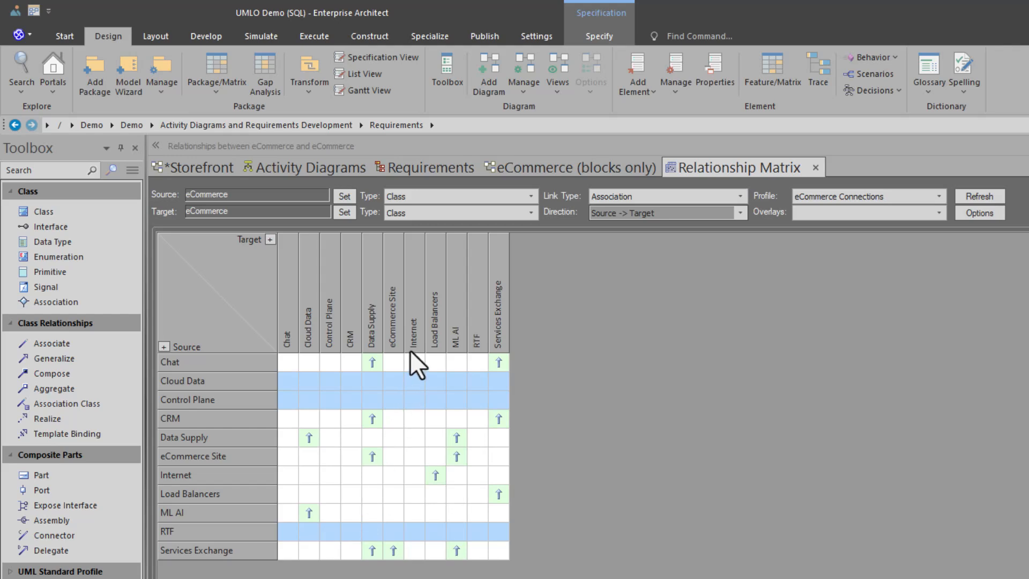
# Filter the matrix to the Target -> Source direction, and inspect the Cloud Data to Data Supply relationship and the Cloud Data row
pyautogui.click(739, 213)
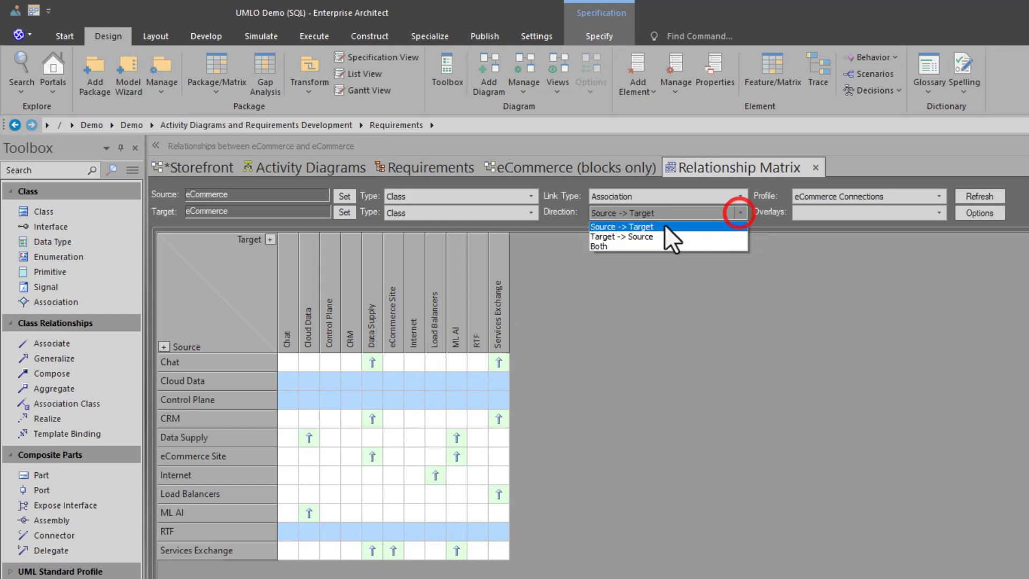
pyautogui.click(645, 237)
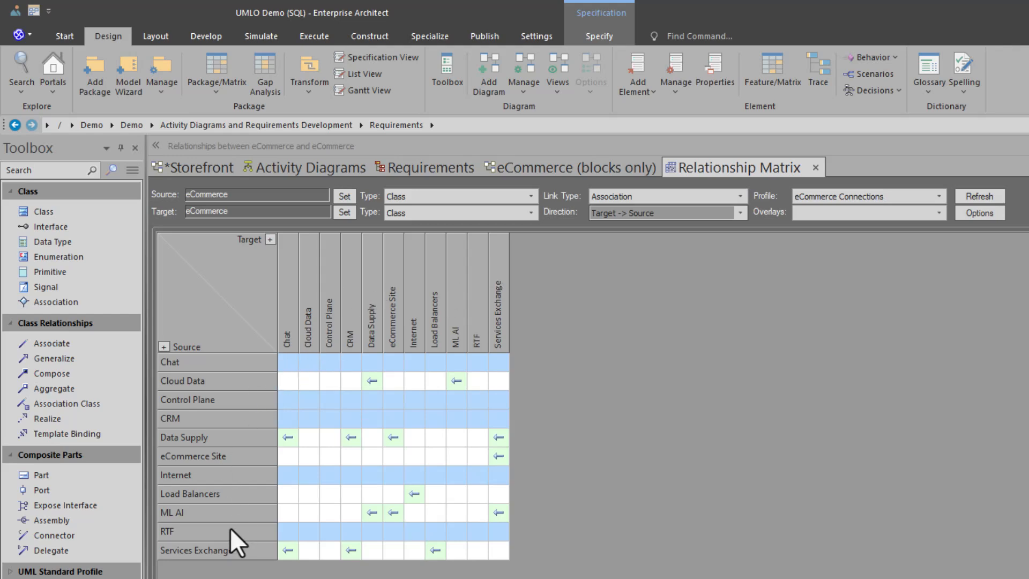
pyautogui.click(374, 333)
pyautogui.click(371, 378)
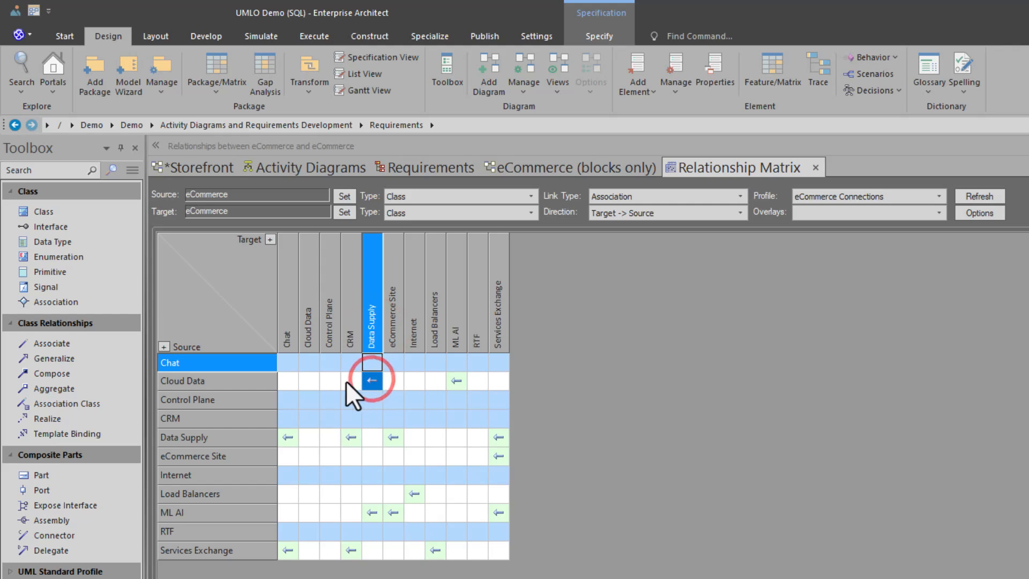
pyautogui.click(663, 198)
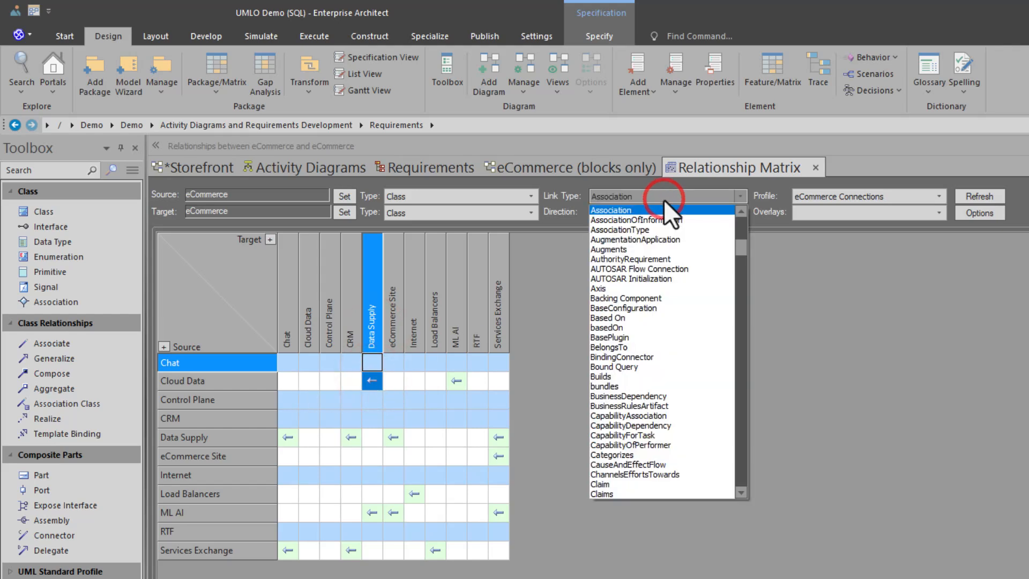
pyautogui.click(664, 197)
pyautogui.click(214, 381)
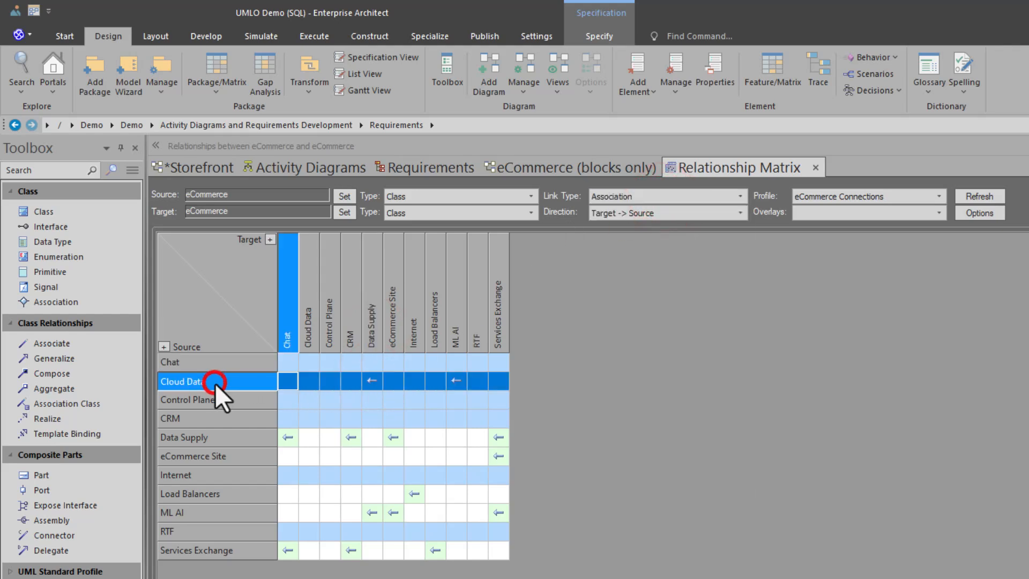
# Filter the matrix by the Axis link type, and restore the saved view by reapplying the eCommerce Connections profile
pyautogui.click(738, 195)
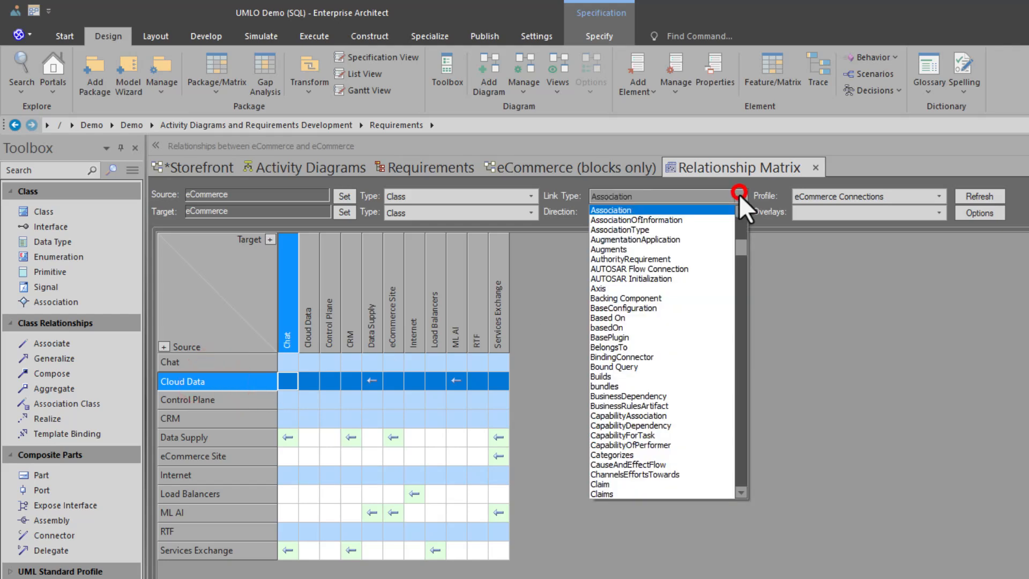
pyautogui.click(618, 288)
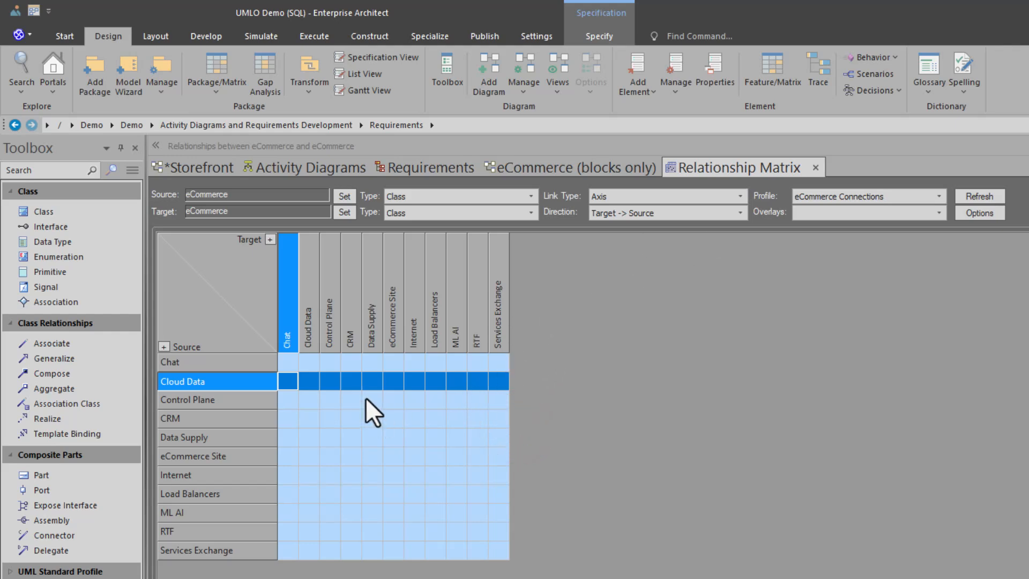
pyautogui.click(836, 196)
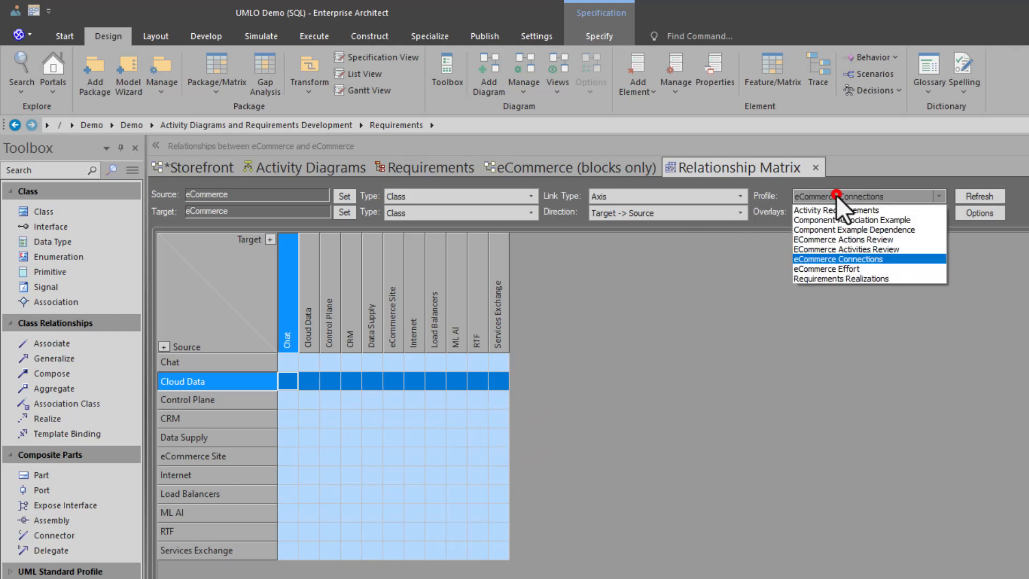
pyautogui.click(845, 262)
pyautogui.click(582, 405)
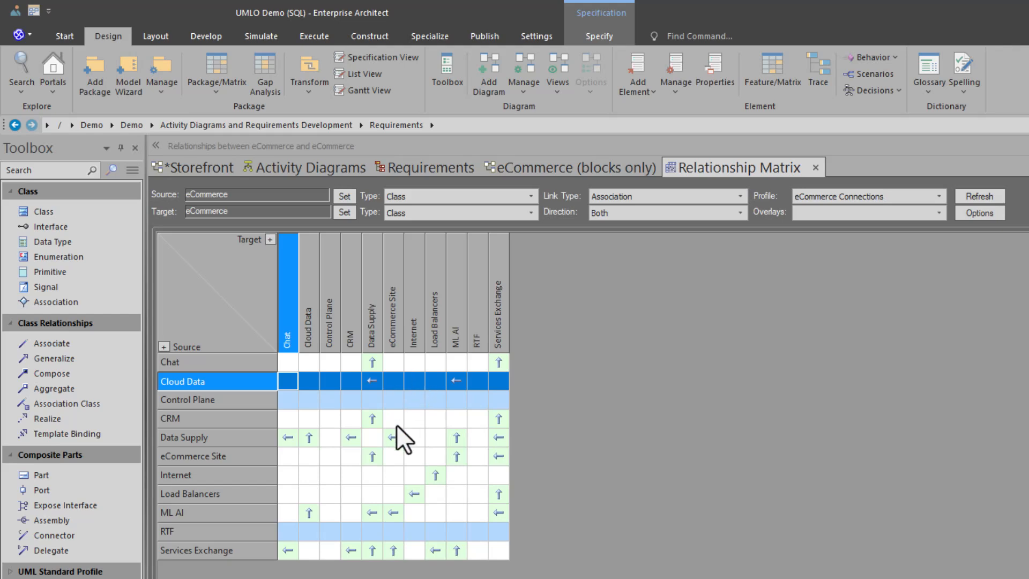
# Select the Control Plane and RTF rows in the matrix, and locate both blocks in the eCommerce (blocks only) diagram
pyautogui.click(219, 400)
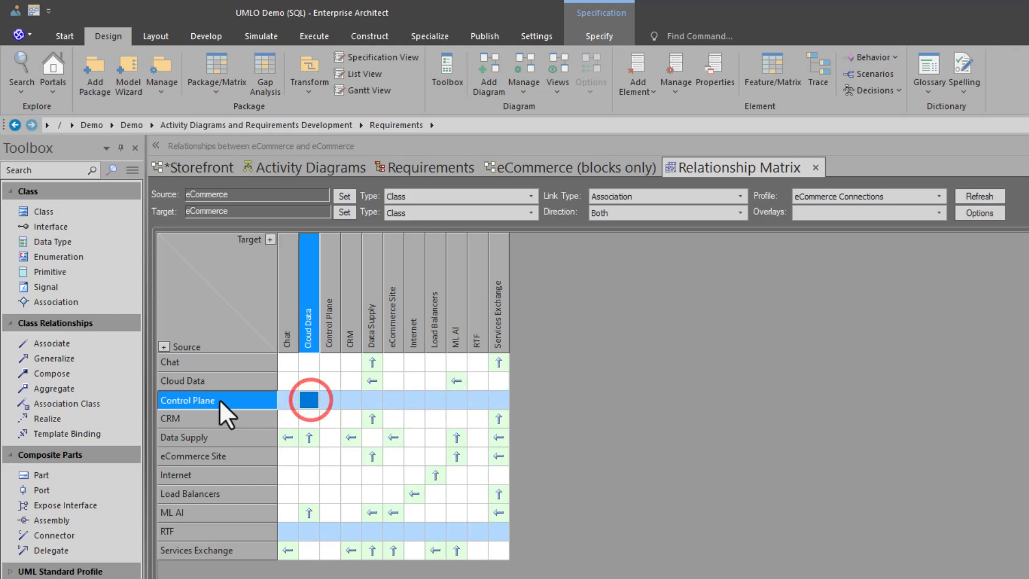
pyautogui.click(198, 529)
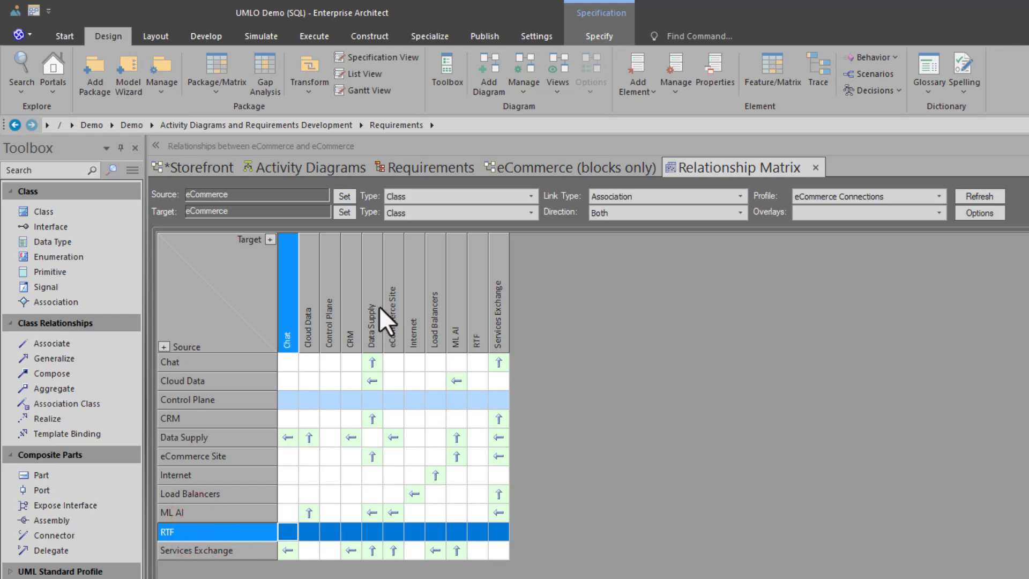
pyautogui.click(557, 170)
pyautogui.click(565, 419)
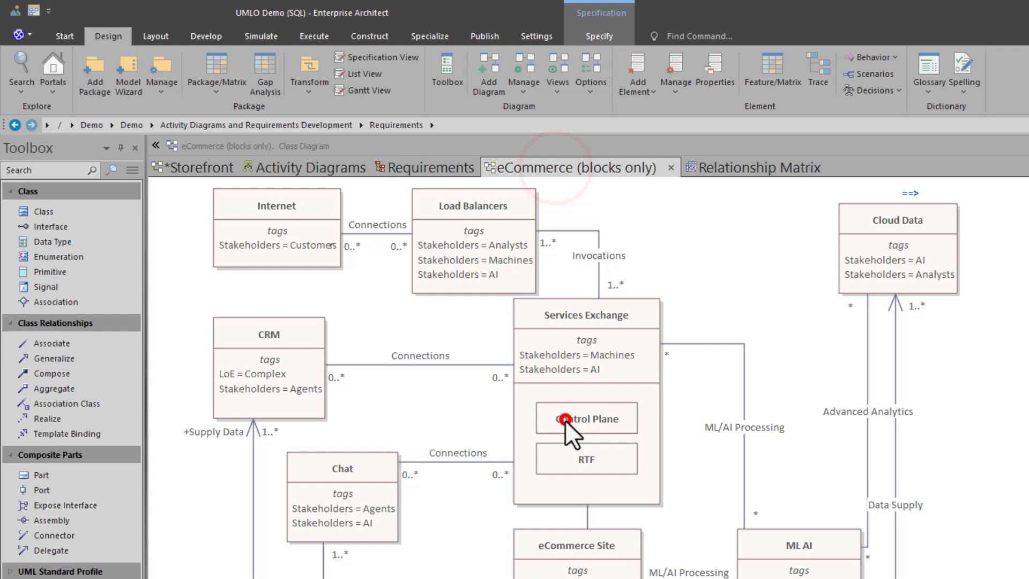
pyautogui.click(574, 460)
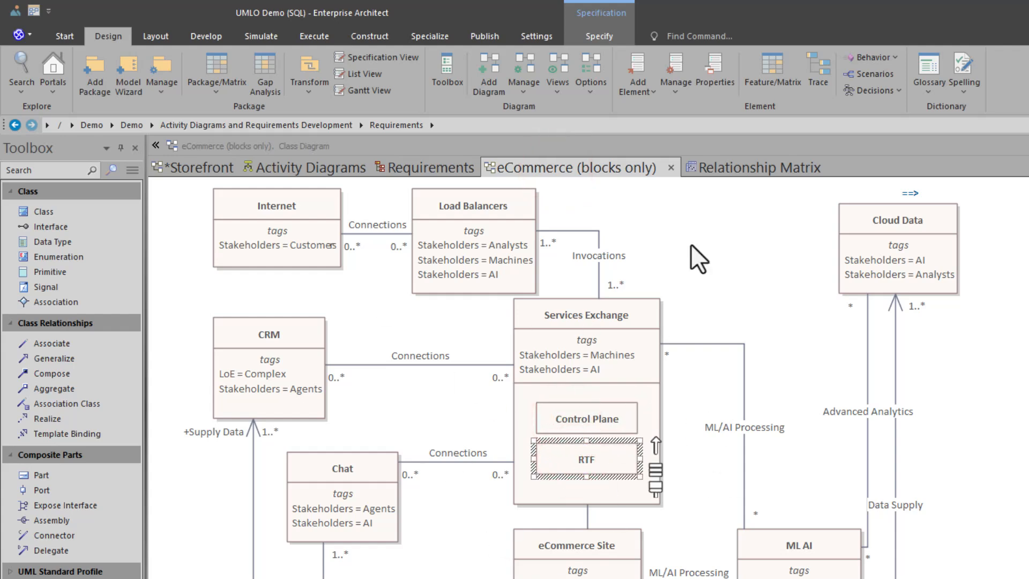
# Return to the Relationship Matrix, set its overlay to <None>, and select the Cloud Data to Data Supply cell
pyautogui.click(727, 167)
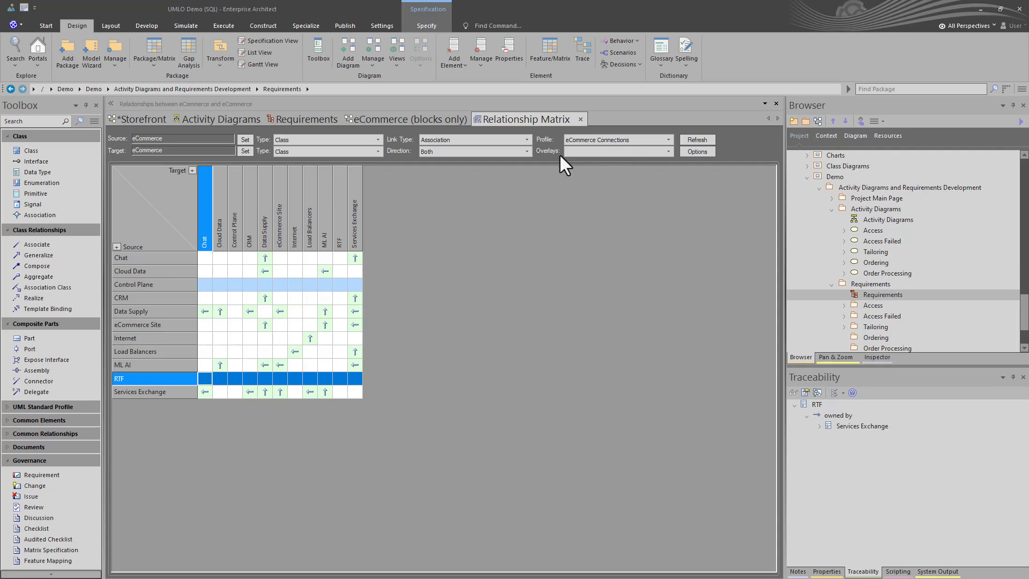
pyautogui.click(590, 151)
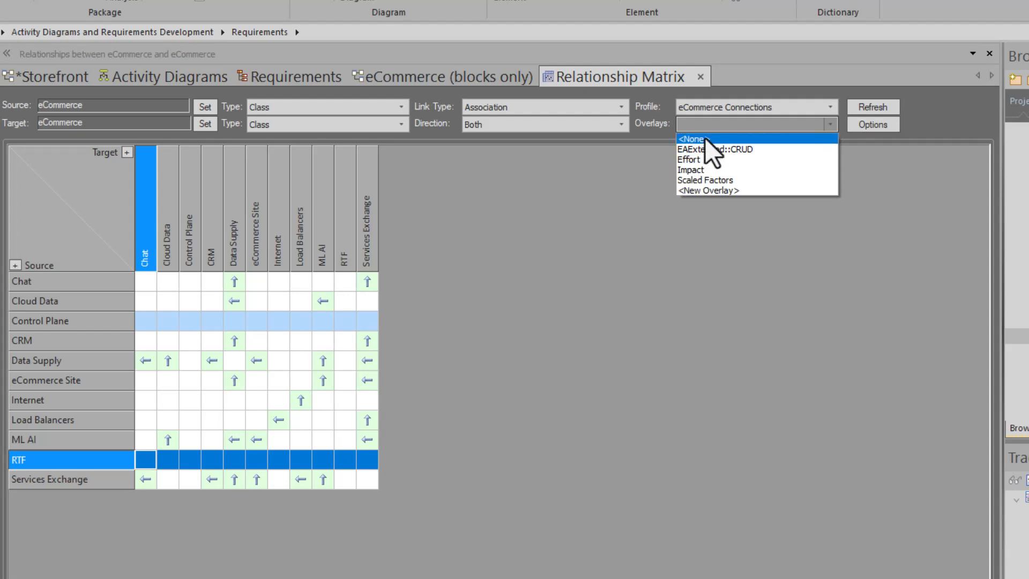
pyautogui.click(706, 137)
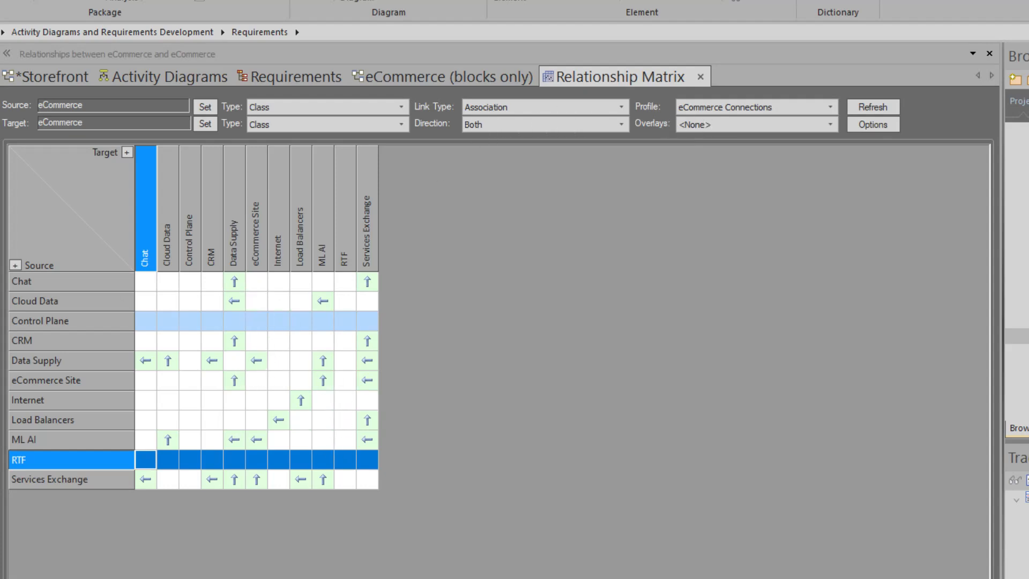
pyautogui.click(234, 301)
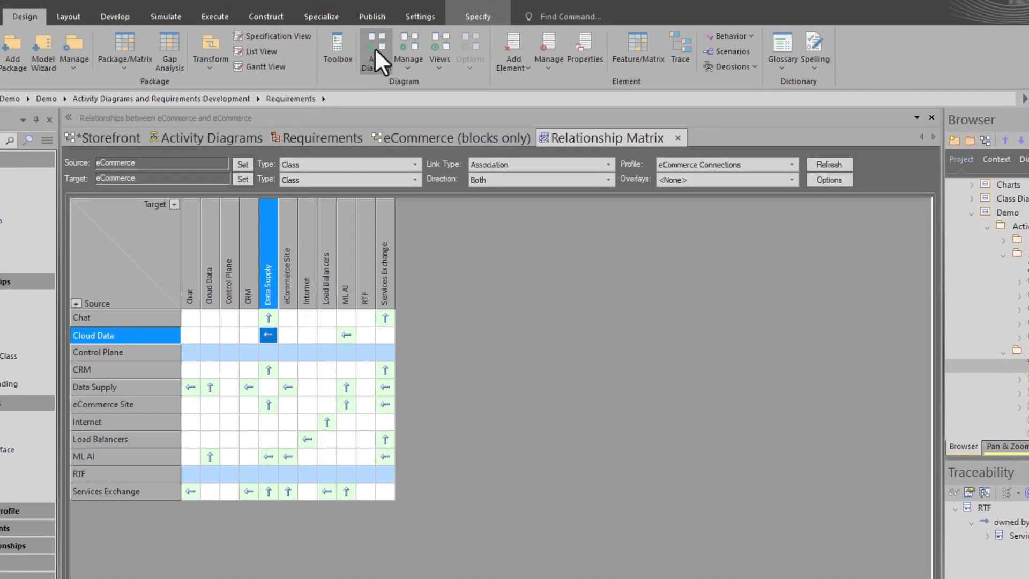
# Examine the Effort, Impact and Scaled Factors tagged value type definitions in UML Types, and close the dialog
pyautogui.click(418, 16)
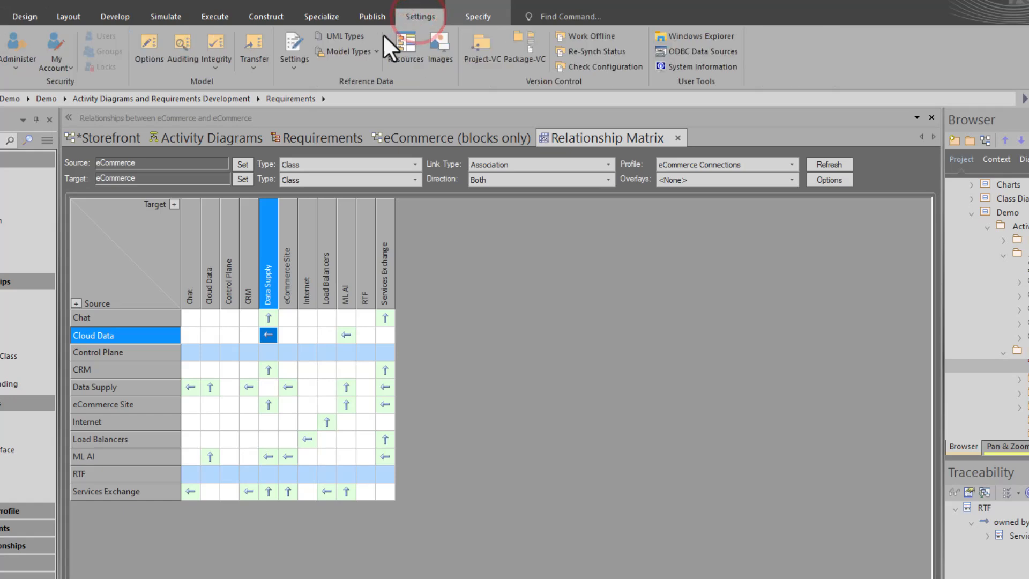
pyautogui.click(358, 36)
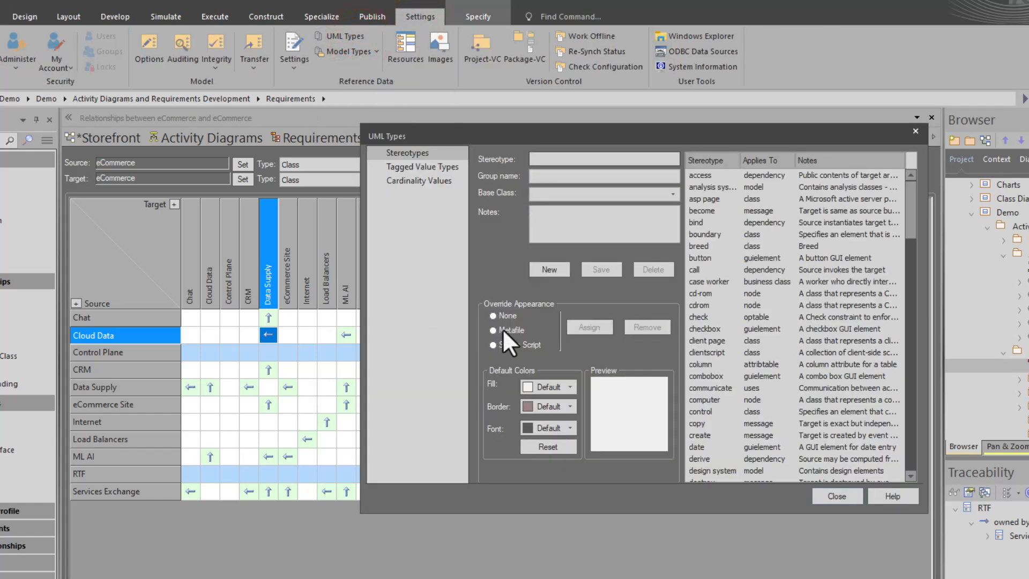
pyautogui.click(400, 167)
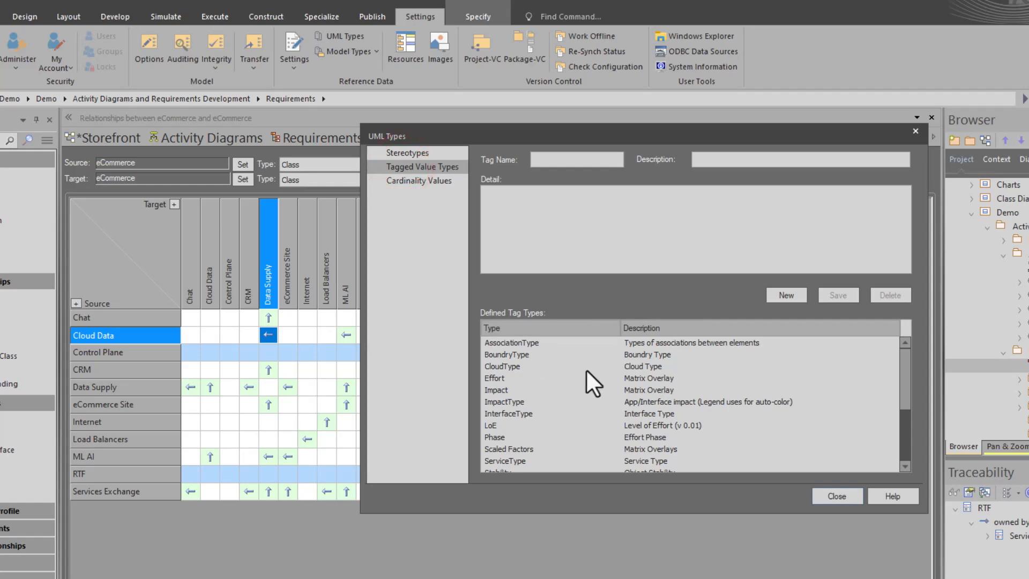
pyautogui.click(642, 378)
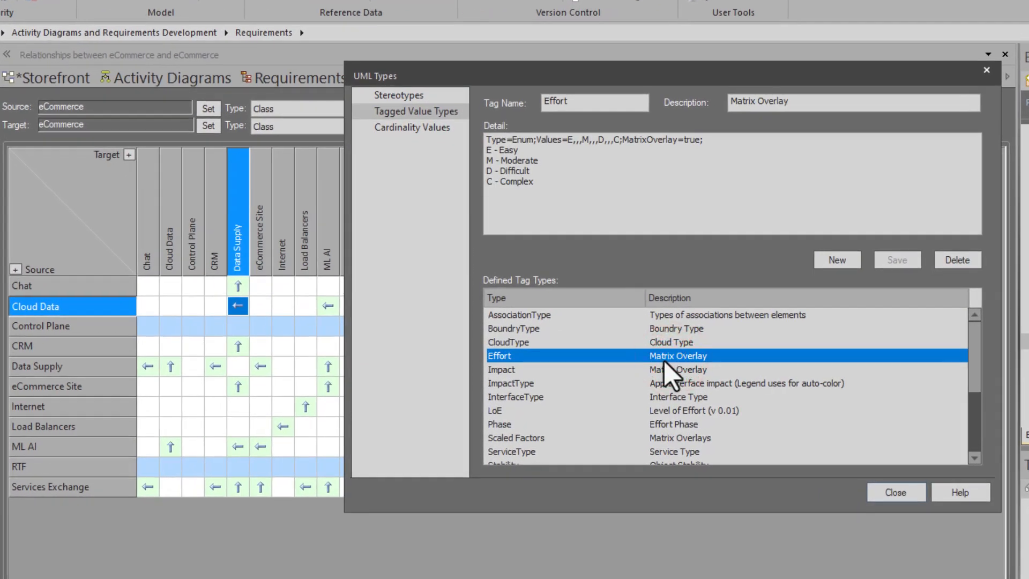
pyautogui.click(660, 371)
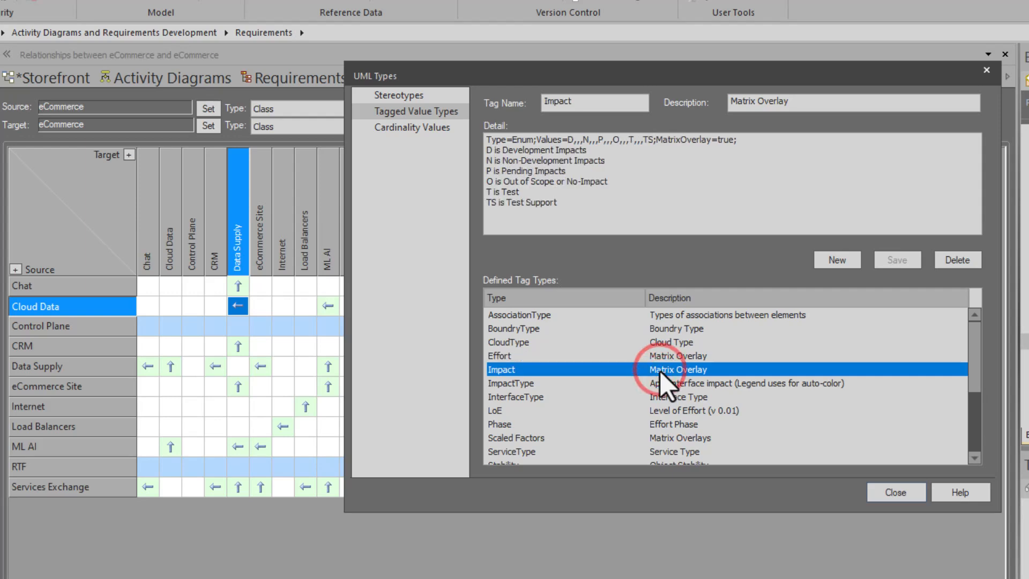
pyautogui.click(668, 436)
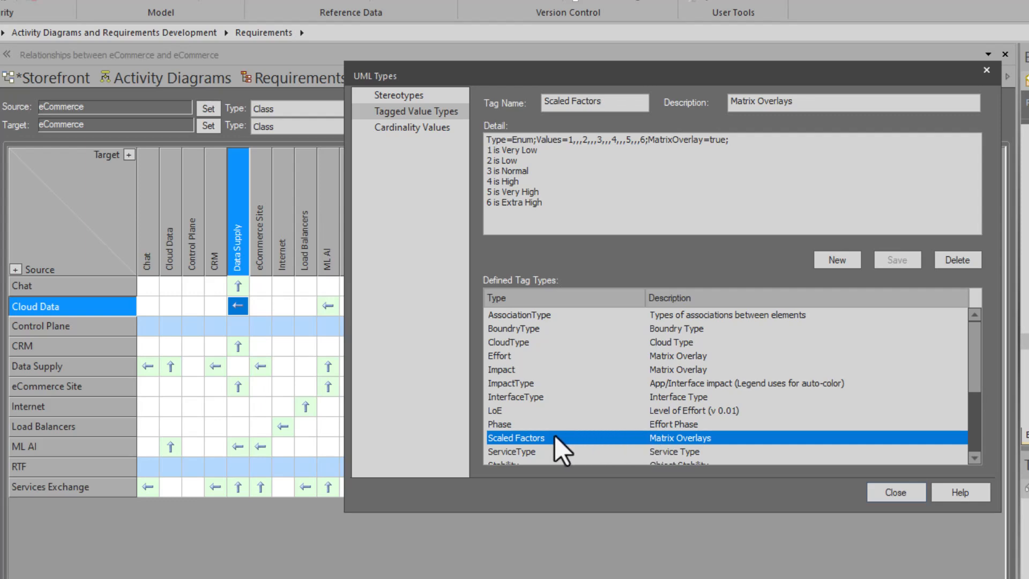
pyautogui.click(898, 494)
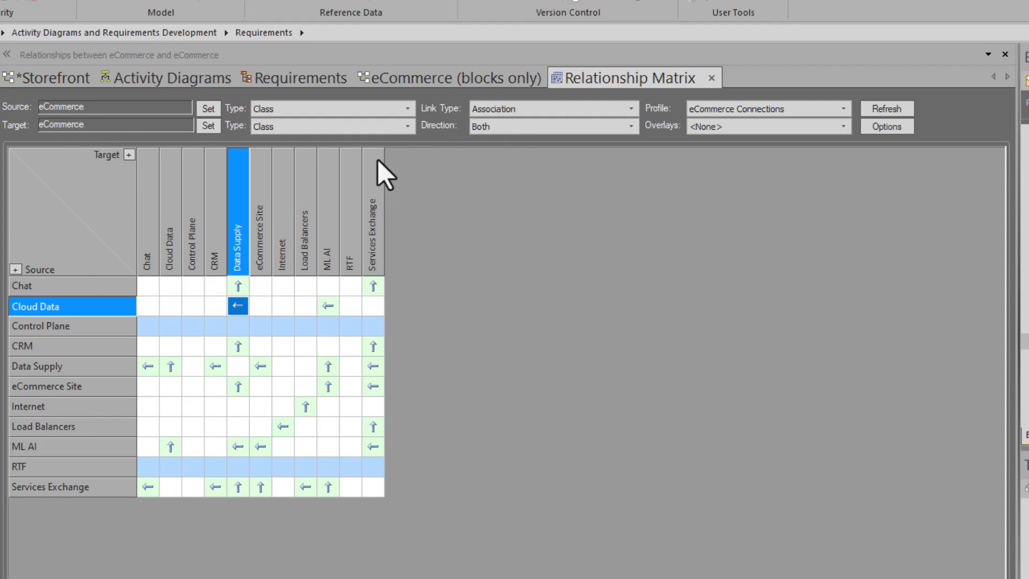
# Review the eCommerce (blocks only) diagram, and apply the Effort overlay to the Relationship Matrix
pyautogui.click(427, 77)
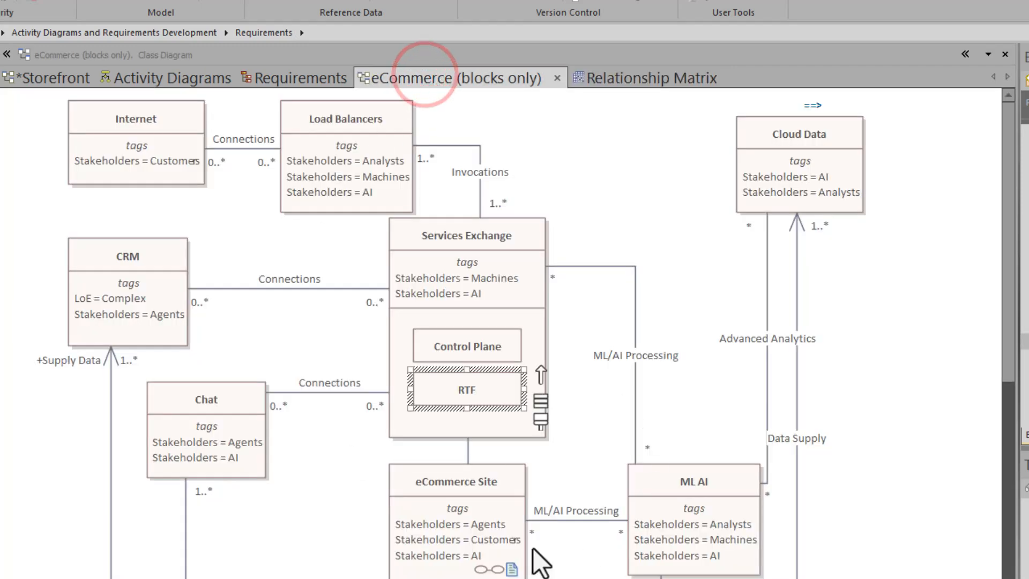
pyautogui.click(270, 498)
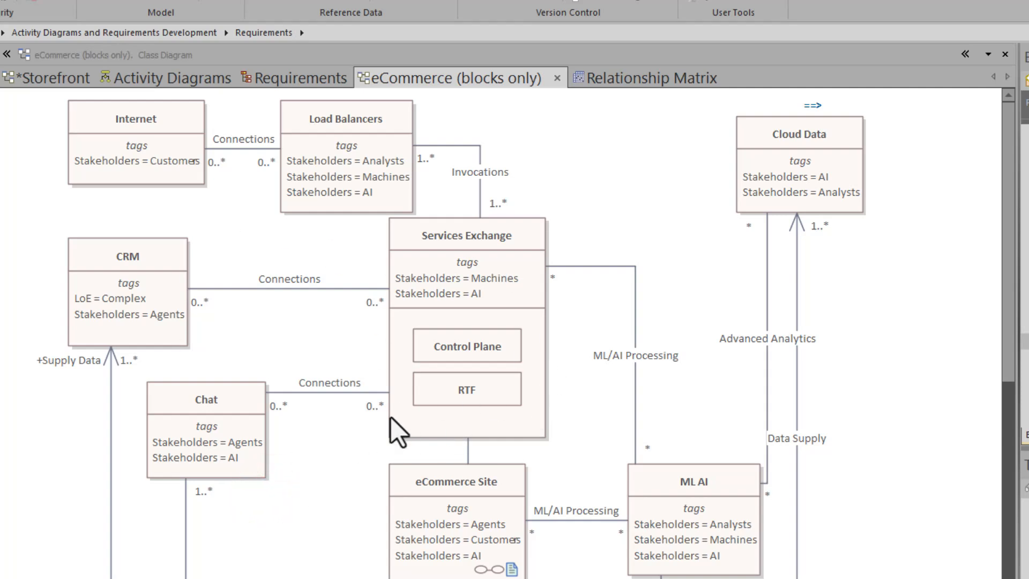
pyautogui.click(611, 83)
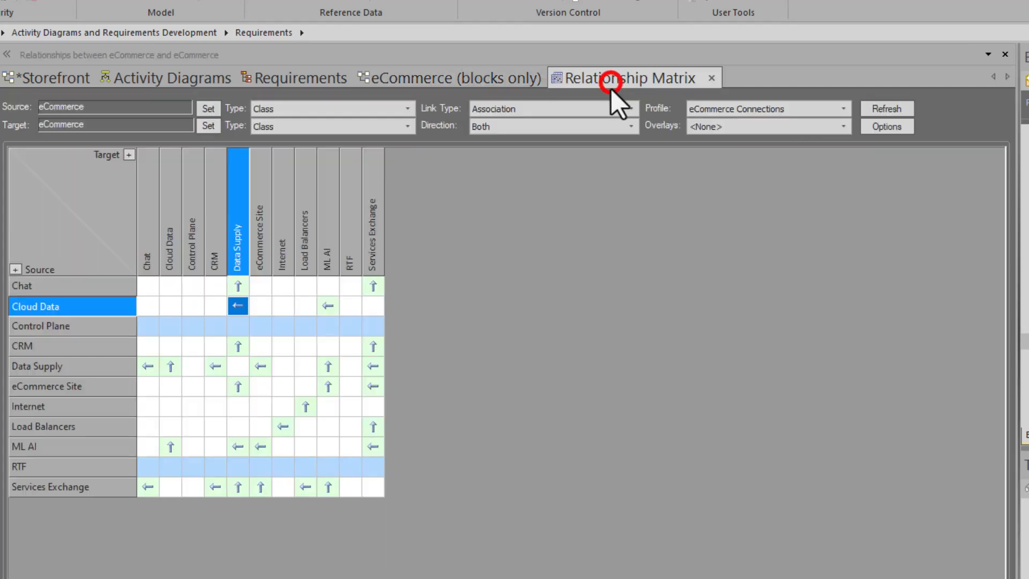
pyautogui.click(844, 127)
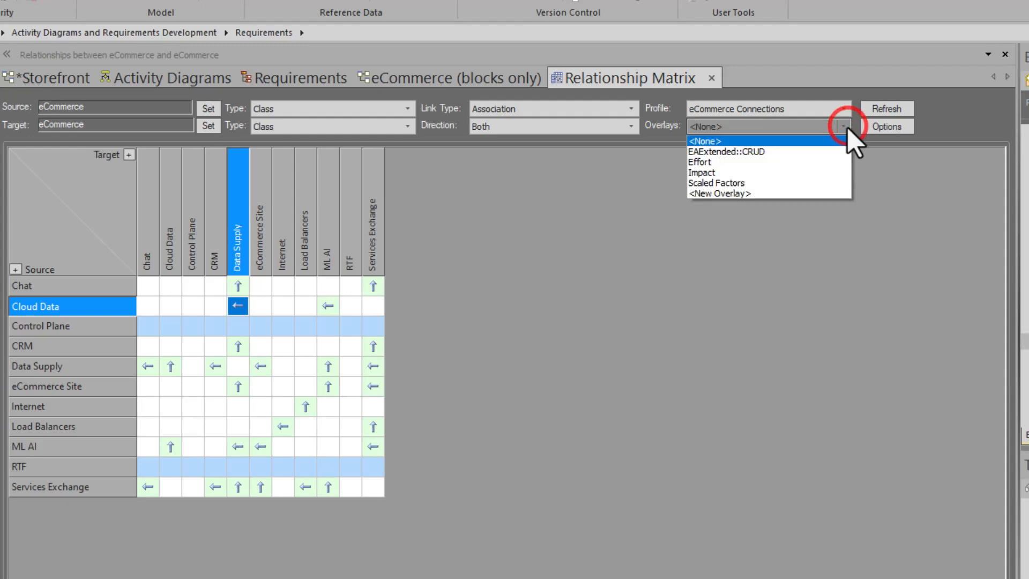
pyautogui.click(723, 161)
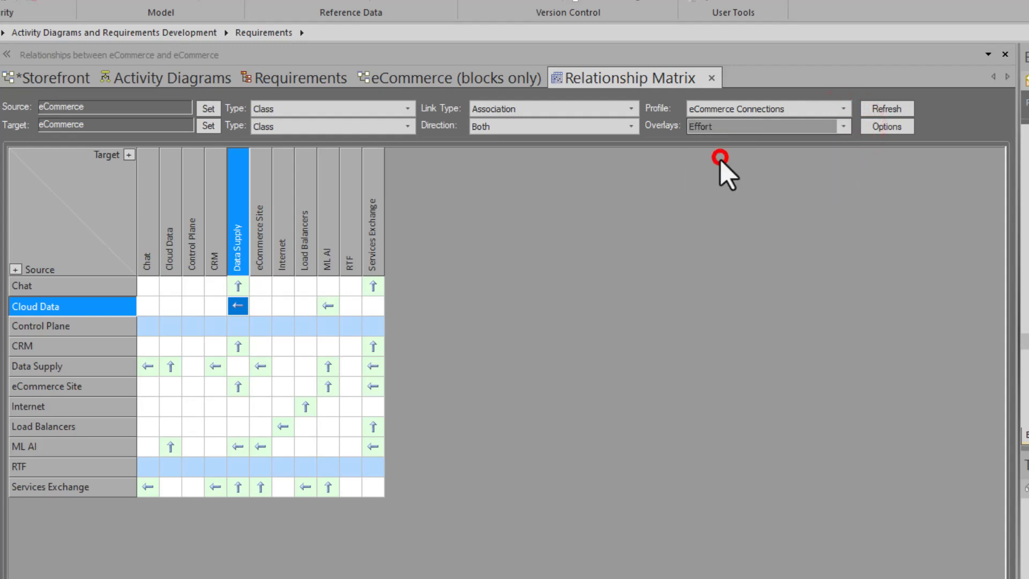
# Inspect the effort cells for Chat against Data Supply and Services Exchange, and between CRM and Data Supply in both directions
pyautogui.click(243, 291)
pyautogui.click(378, 287)
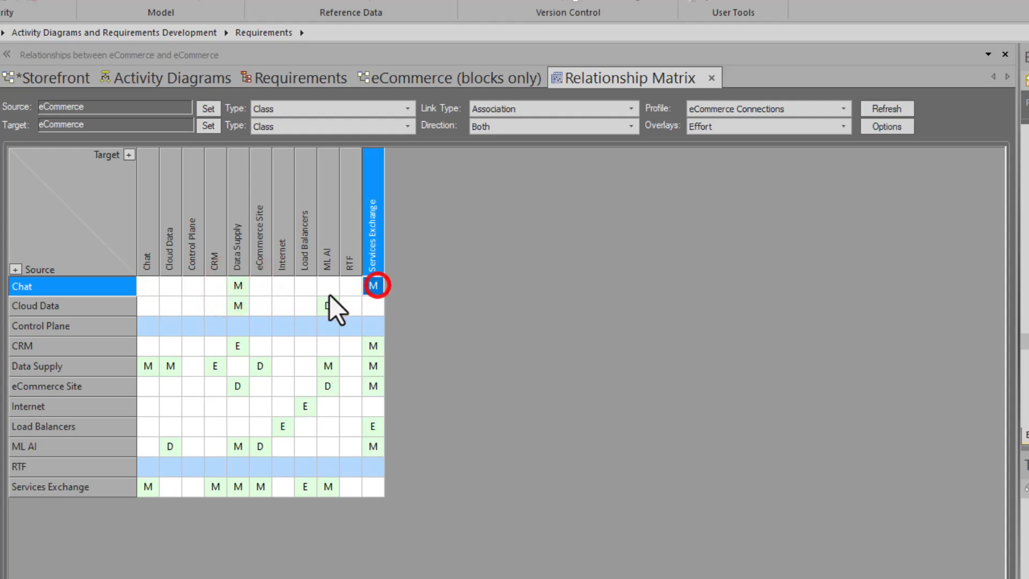
pyautogui.click(238, 346)
pyautogui.click(215, 367)
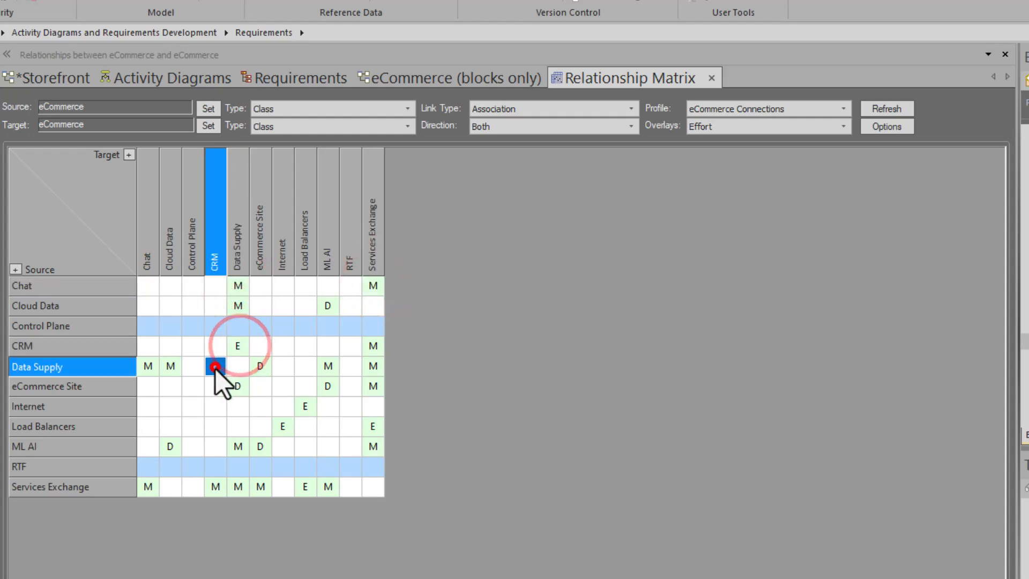
# Inspect the effort cells between Data Supply and Chat in both directions, and from CRM and eCommerce Site to Data Supply
pyautogui.click(165, 368)
pyautogui.click(154, 365)
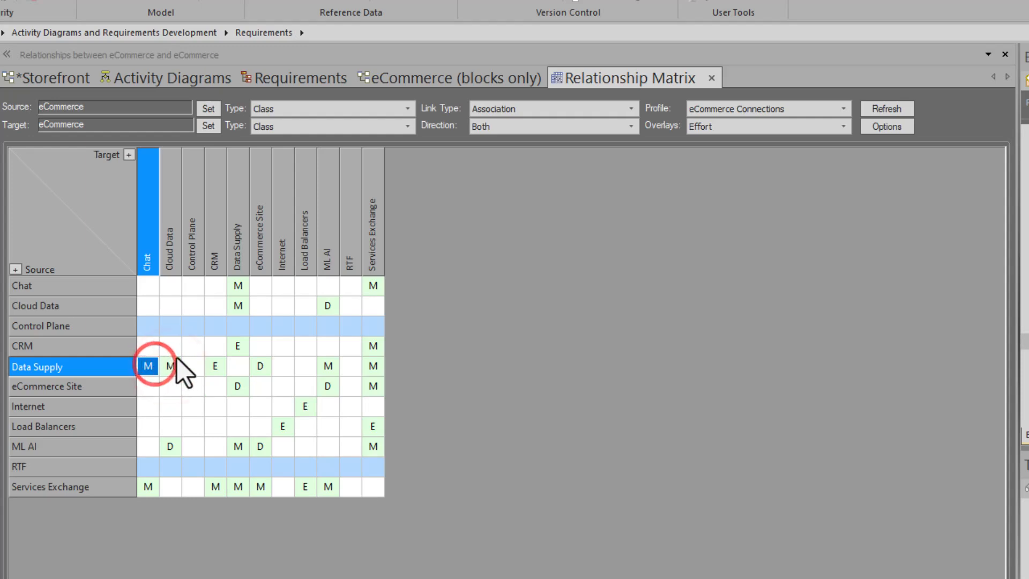
pyautogui.click(238, 287)
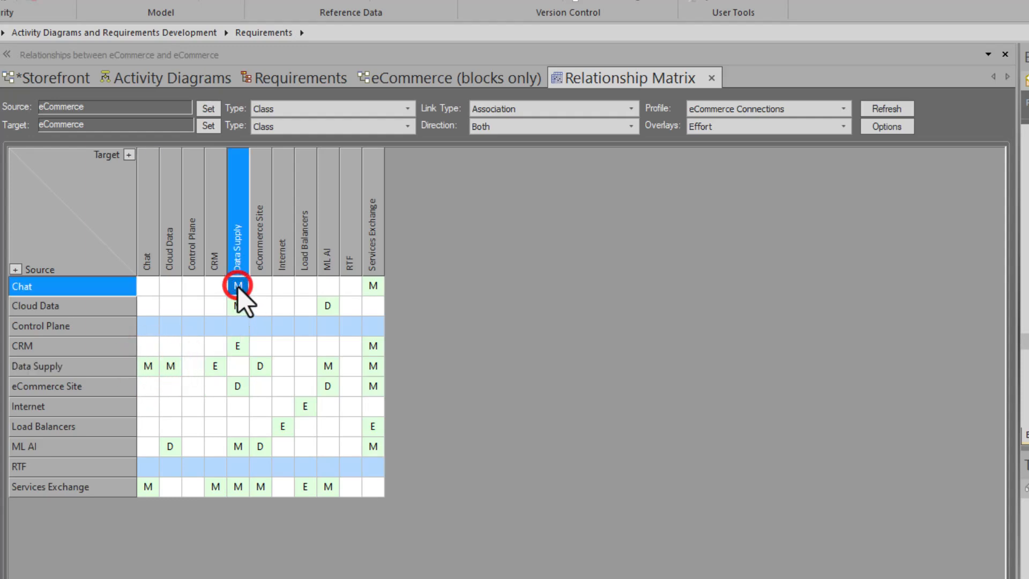
pyautogui.click(238, 346)
pyautogui.click(236, 385)
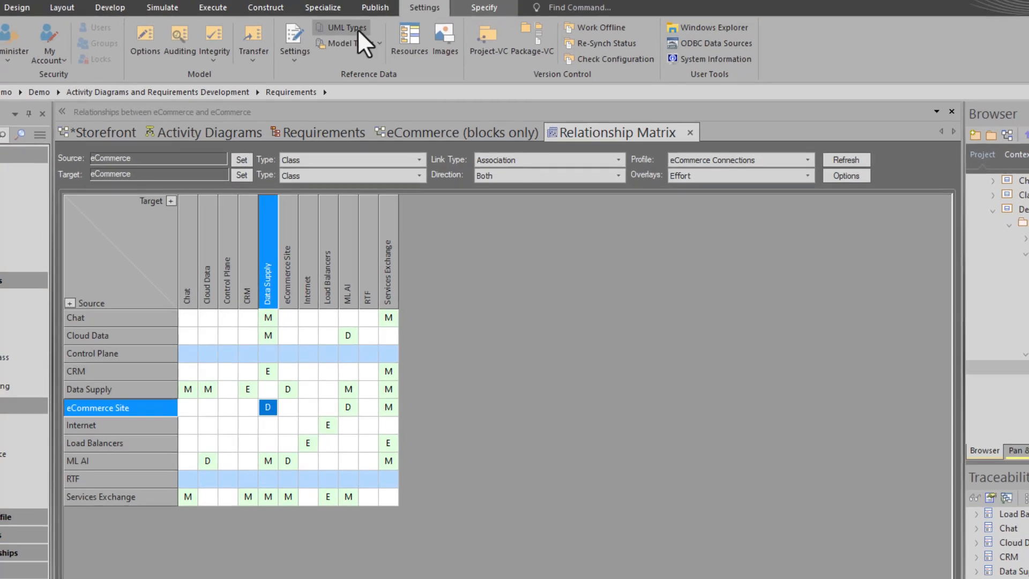
# Open the tagged value types in UML Types and examine the Effort type's enumeration line and value descriptions
pyautogui.click(356, 29)
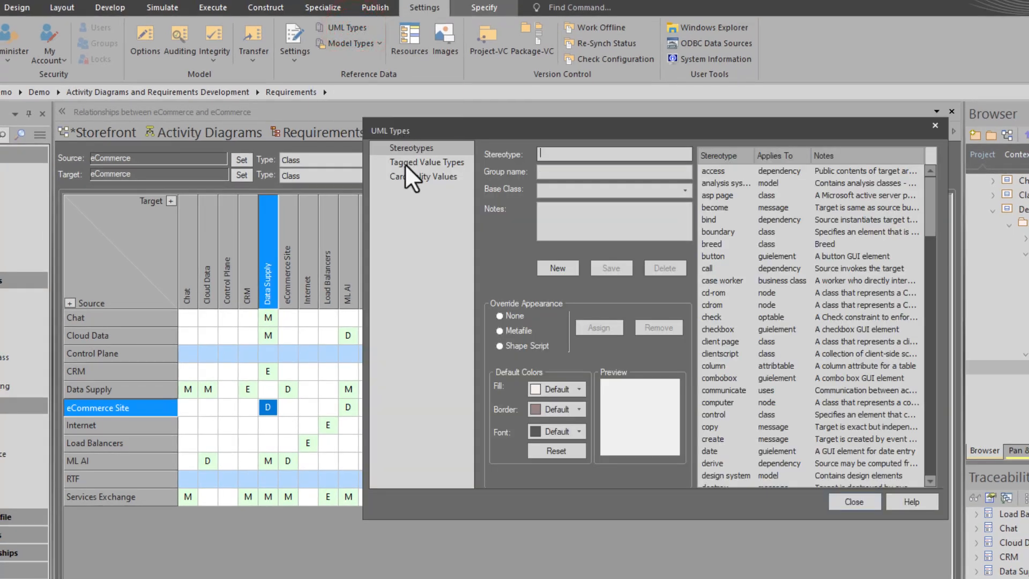
pyautogui.click(405, 162)
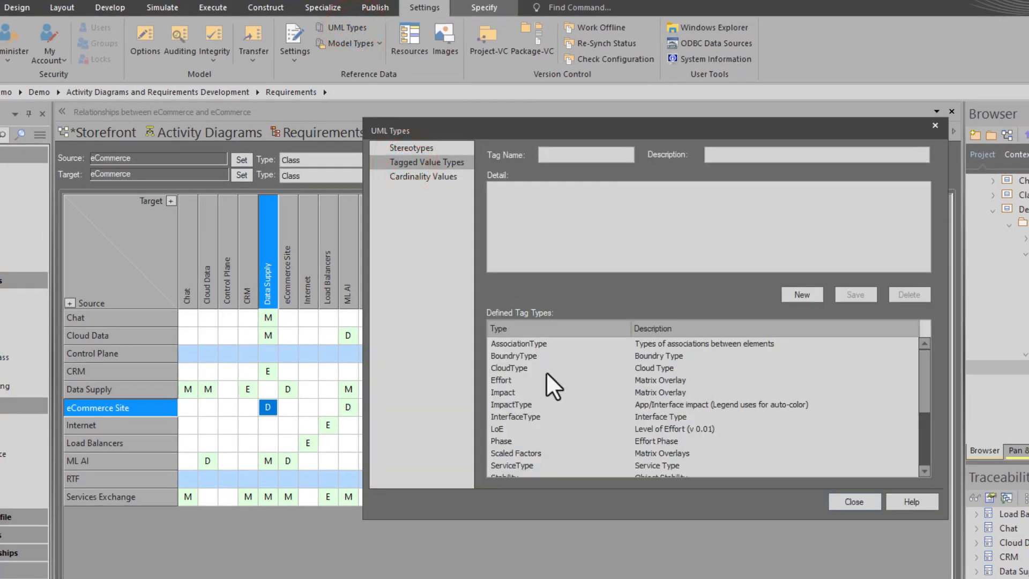
pyautogui.click(510, 381)
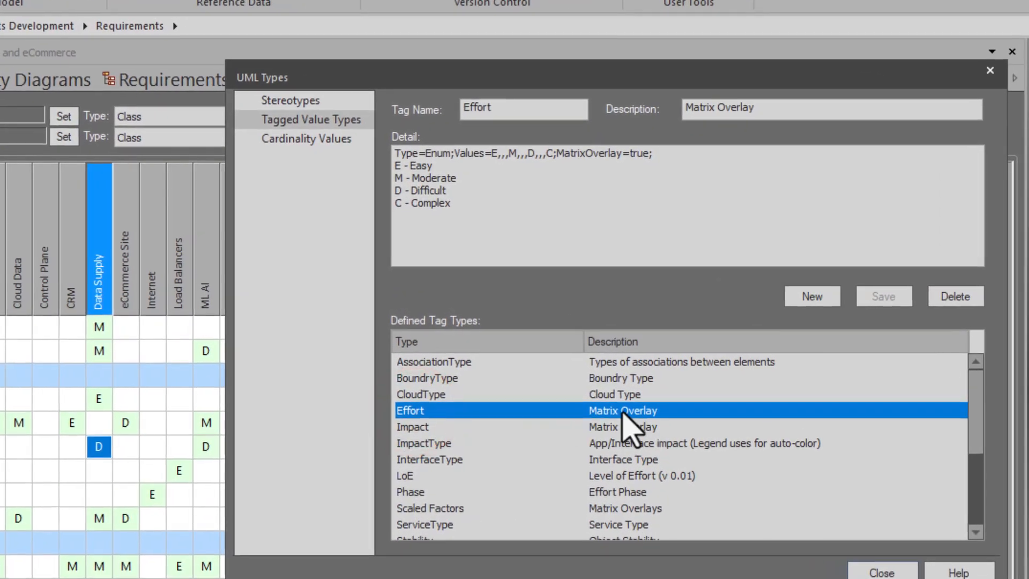
pyautogui.click(424, 180)
pyautogui.moveTo(453, 203); pyautogui.dragTo(397, 164)
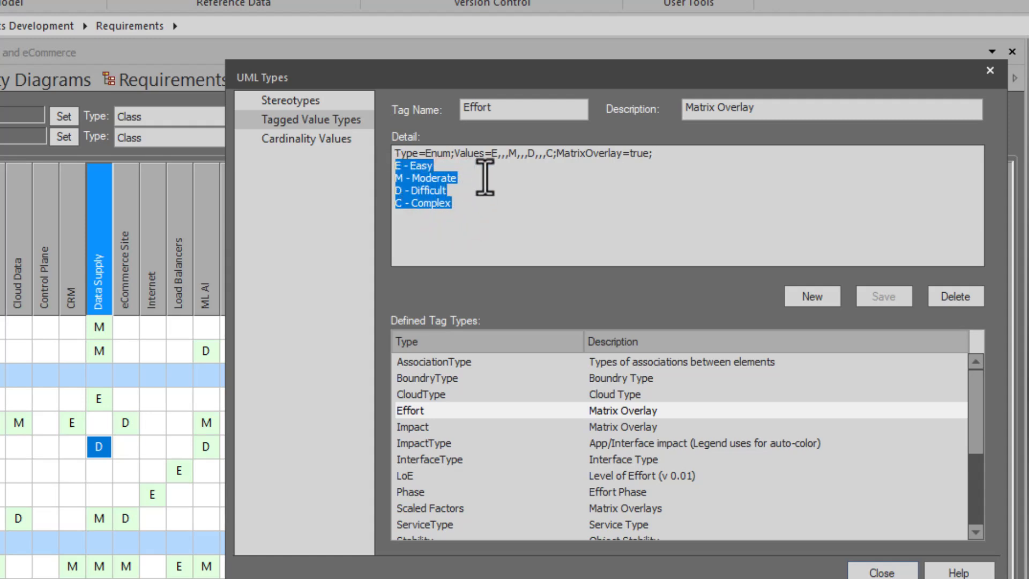
pyautogui.tripleClick(472, 155)
pyautogui.click(460, 202)
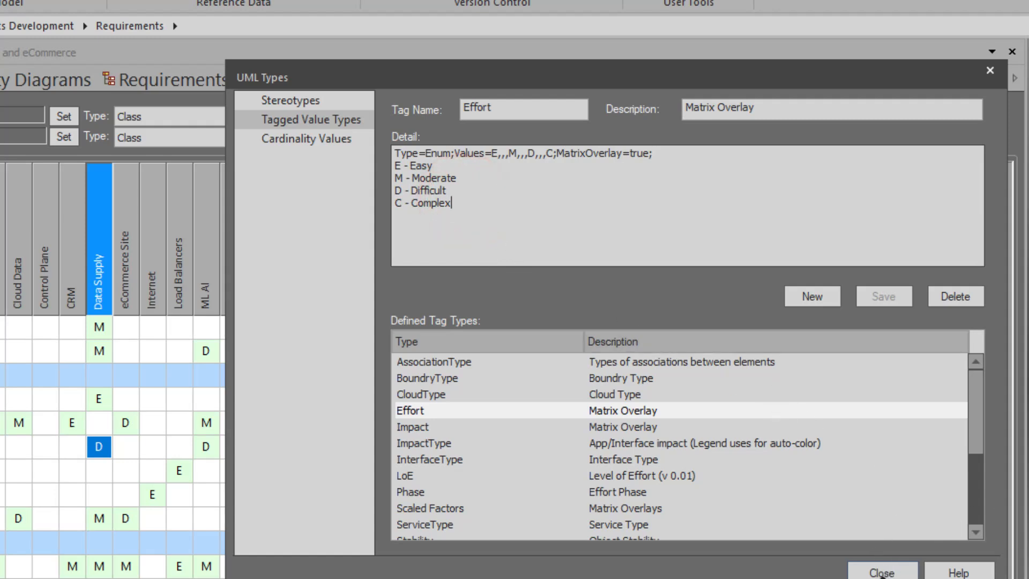
# Examine the Impact tagged value type's definition, including the descriptions of its enumeration values
pyautogui.click(466, 428)
pyautogui.moveTo(493, 227); pyautogui.dragTo(478, 161)
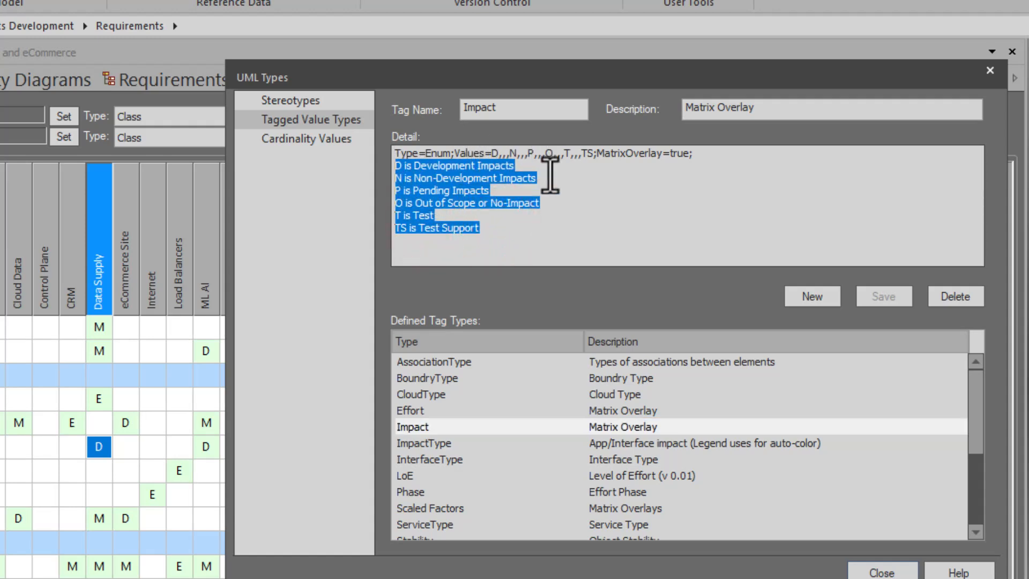
pyautogui.click(525, 219)
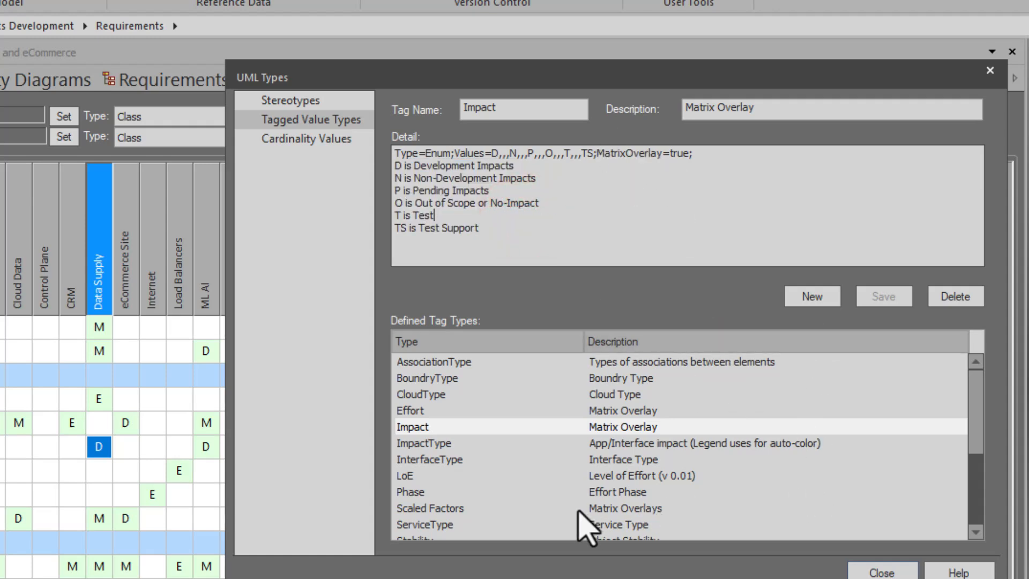
# Examine the Scaled Factors tagged value type's scale descriptions and MatrixOverlay setting, and close UML Types
pyautogui.click(458, 507)
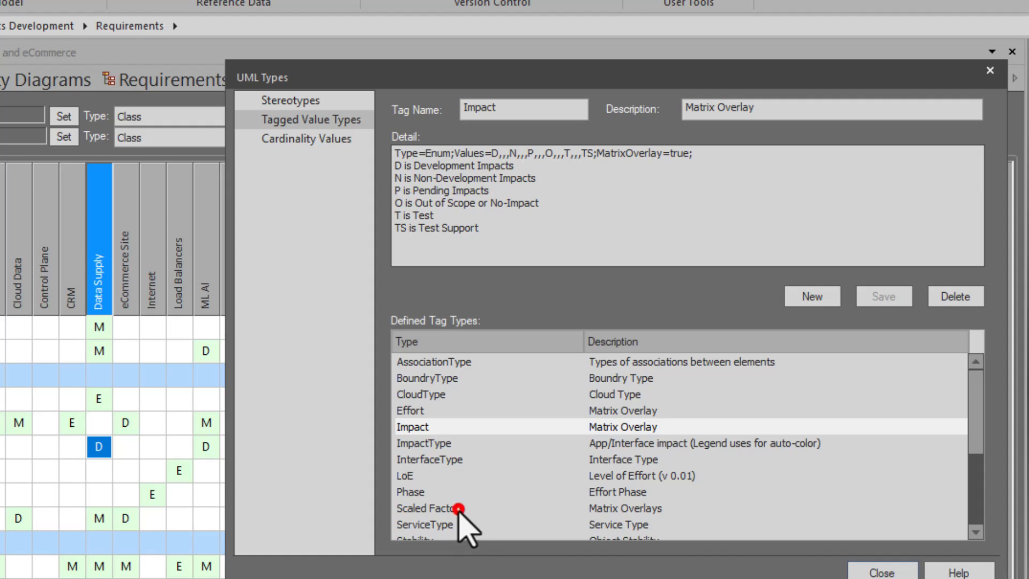
pyautogui.click(437, 212)
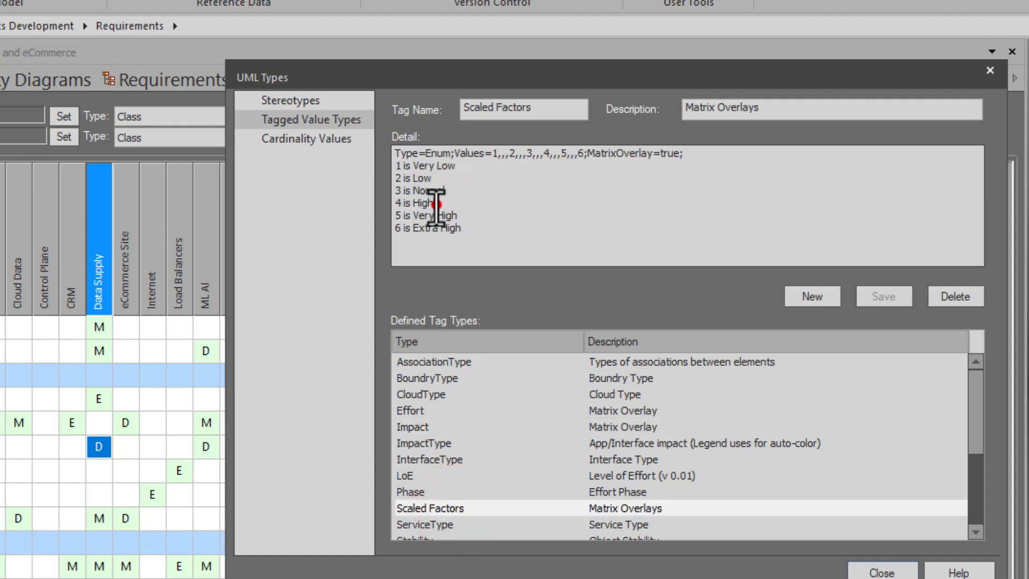
pyautogui.moveTo(487, 217); pyautogui.dragTo(397, 152)
pyautogui.click(460, 225)
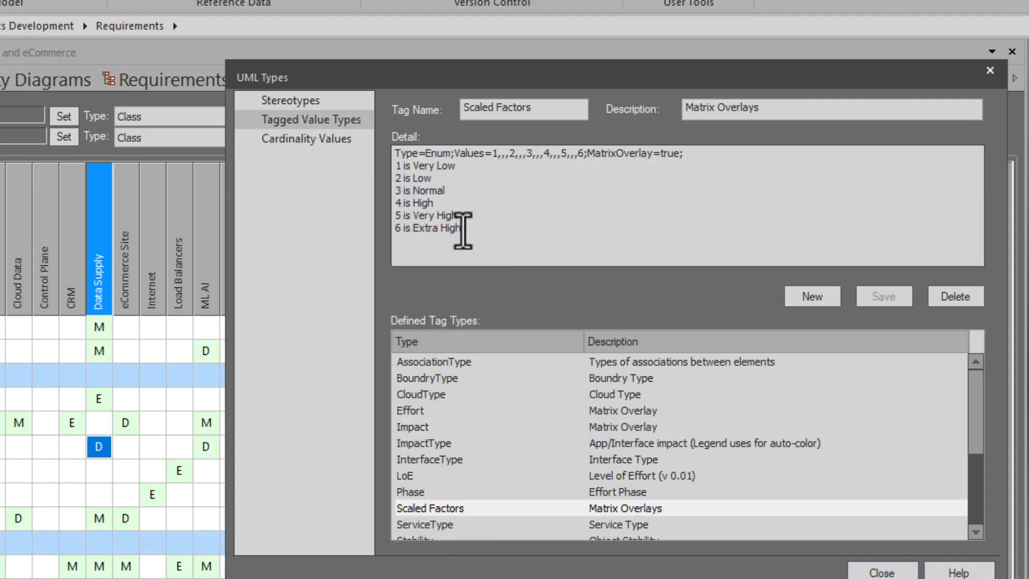
pyautogui.moveTo(461, 228); pyautogui.dragTo(395, 146)
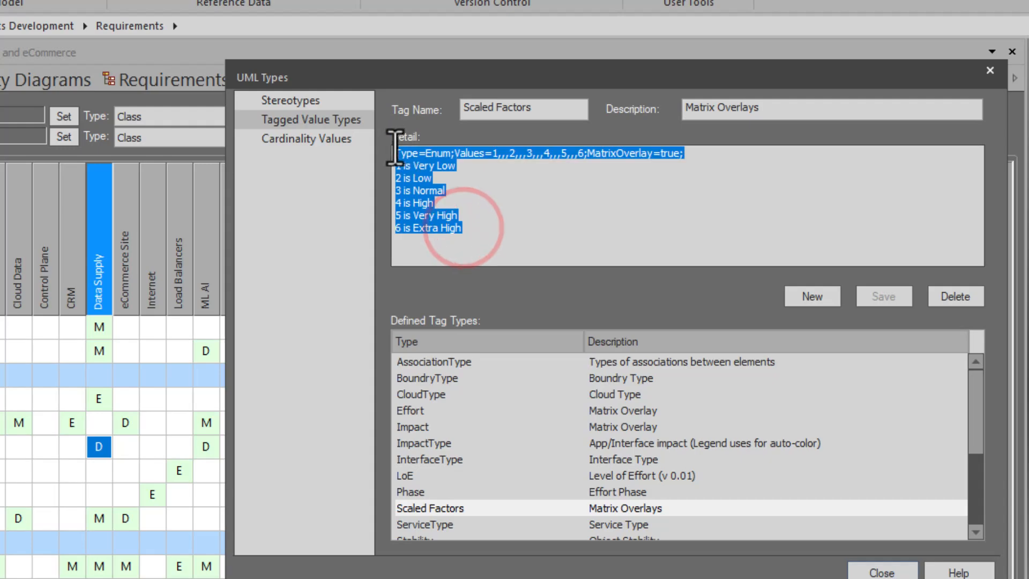
pyautogui.click(621, 167)
pyautogui.moveTo(592, 156); pyautogui.dragTo(636, 156)
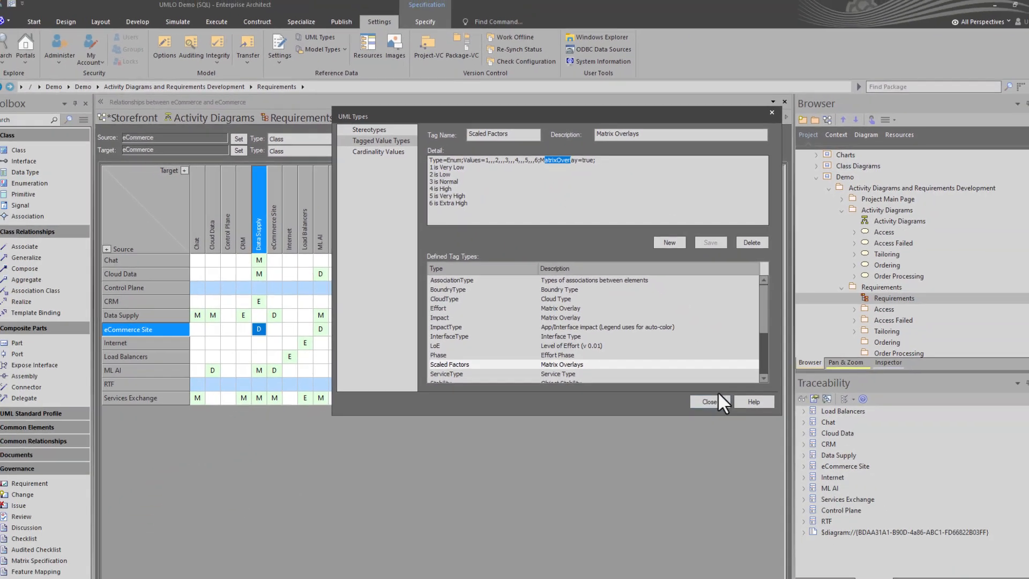
pyautogui.click(710, 399)
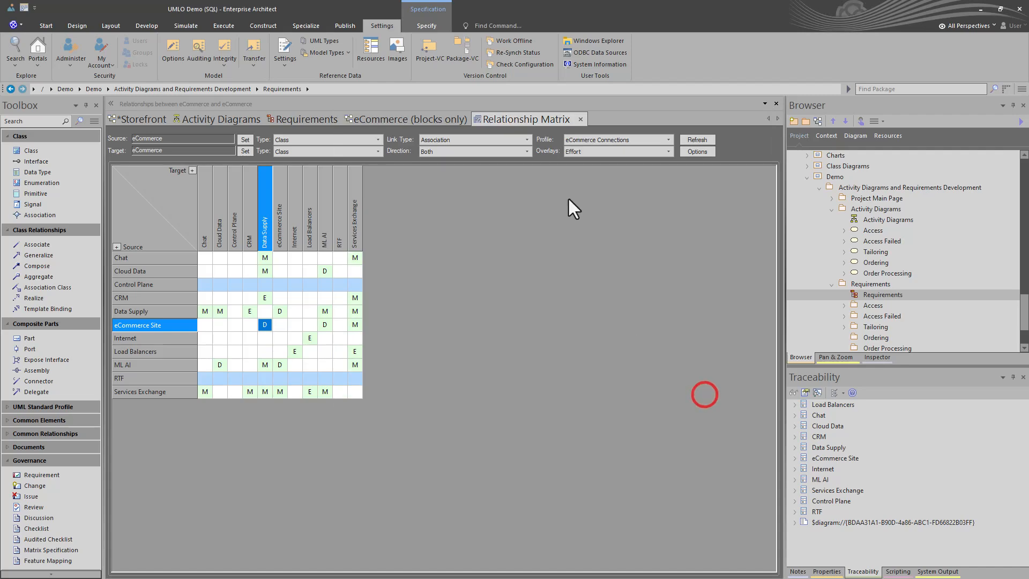
# Apply the Impact overlay to the Relationship Matrix, and switch it to Scaled Factors
pyautogui.click(669, 150)
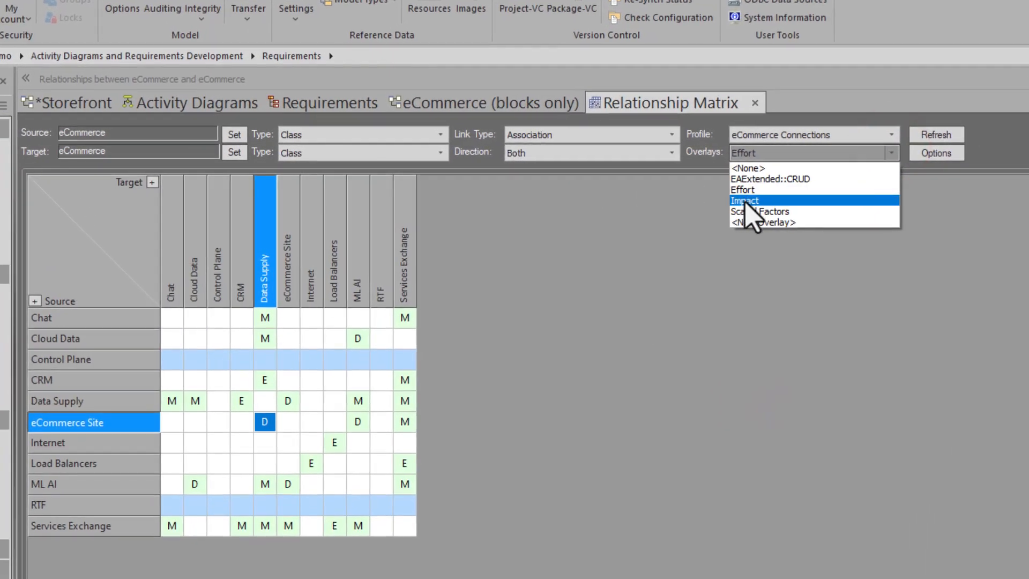
pyautogui.click(579, 183)
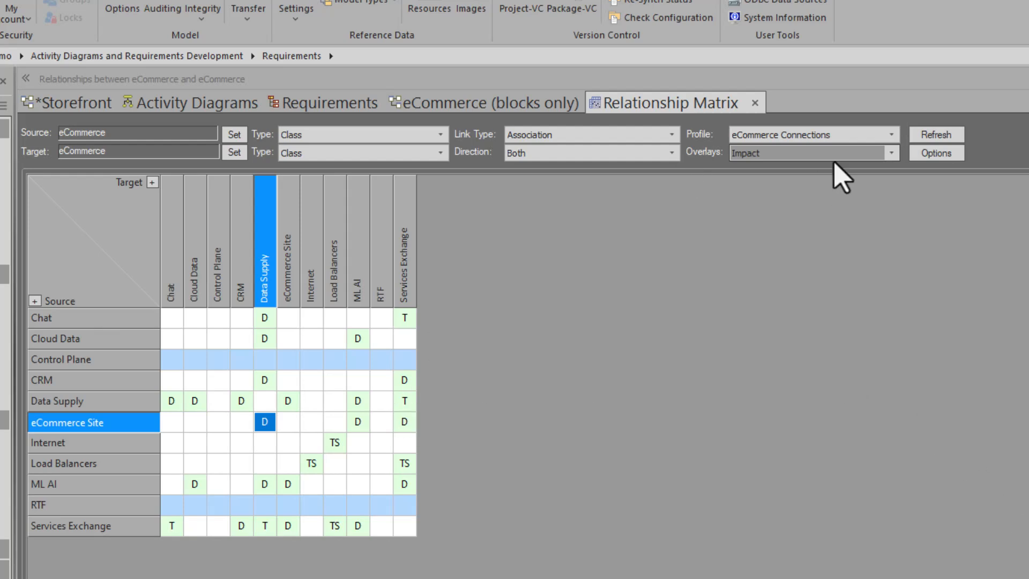
pyautogui.click(887, 154)
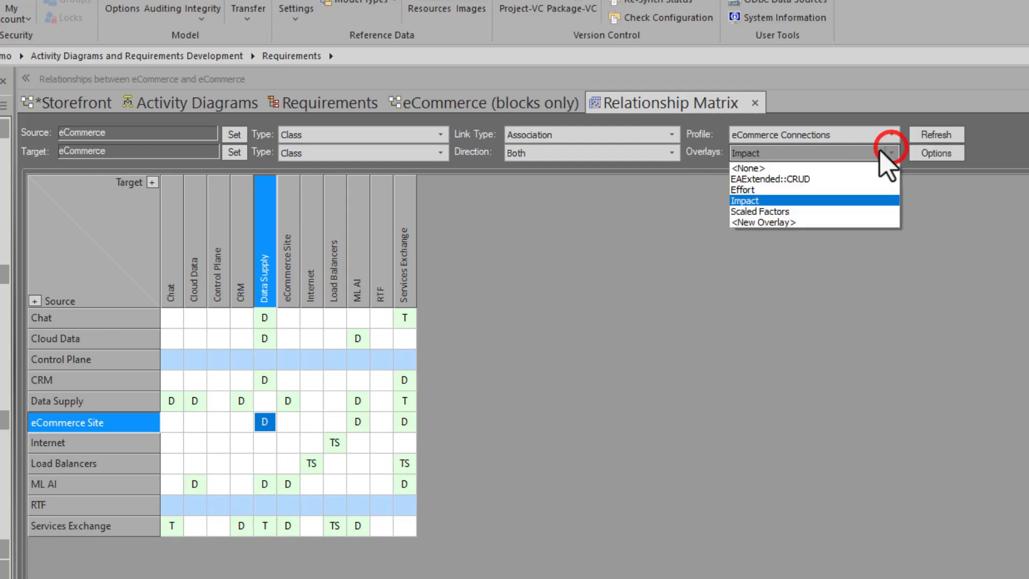
pyautogui.click(792, 211)
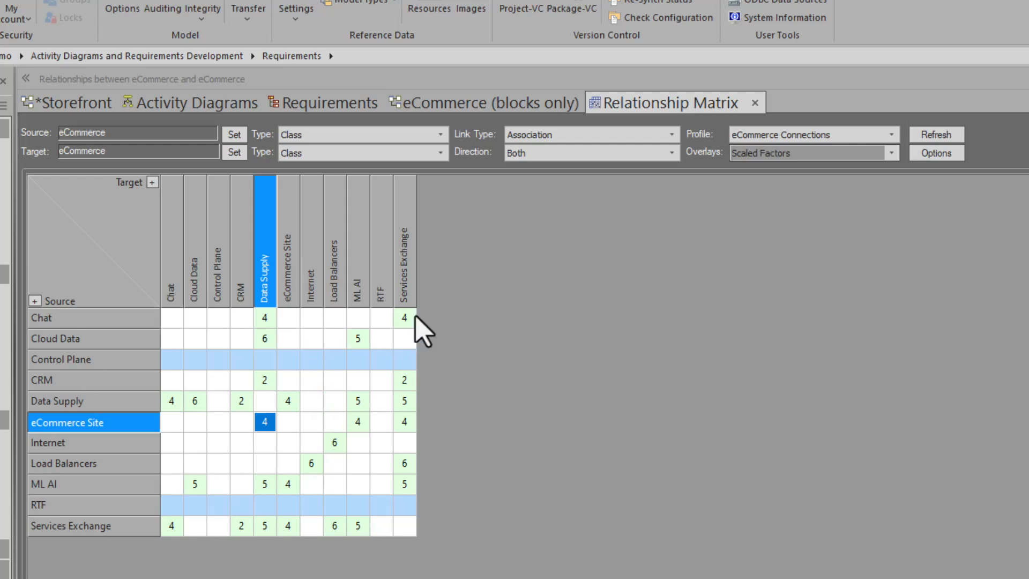
# Switch the matrix overlay back to Impact, and set it to <None> to show the relationship arrows
pyautogui.click(892, 153)
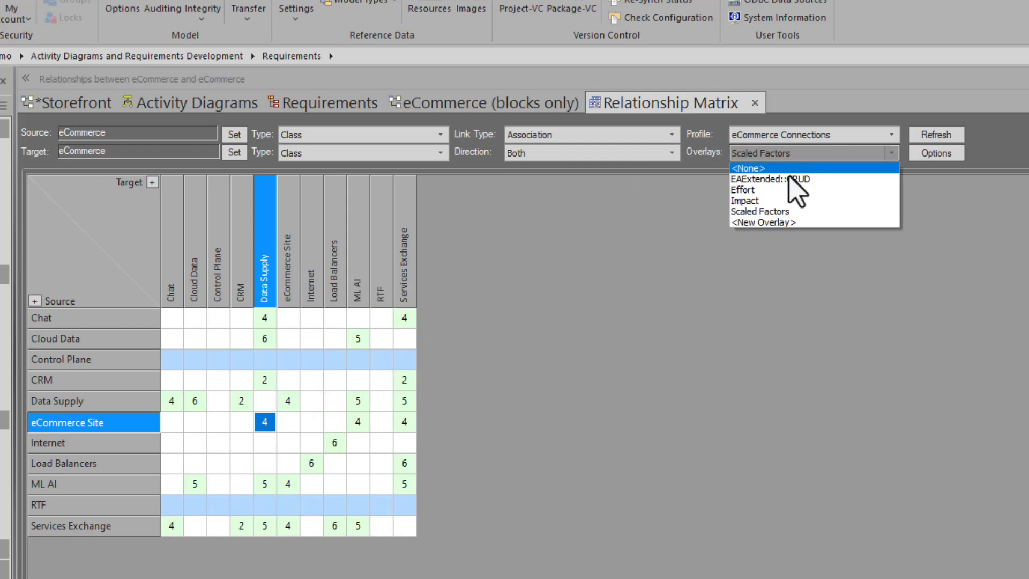
pyautogui.click(750, 200)
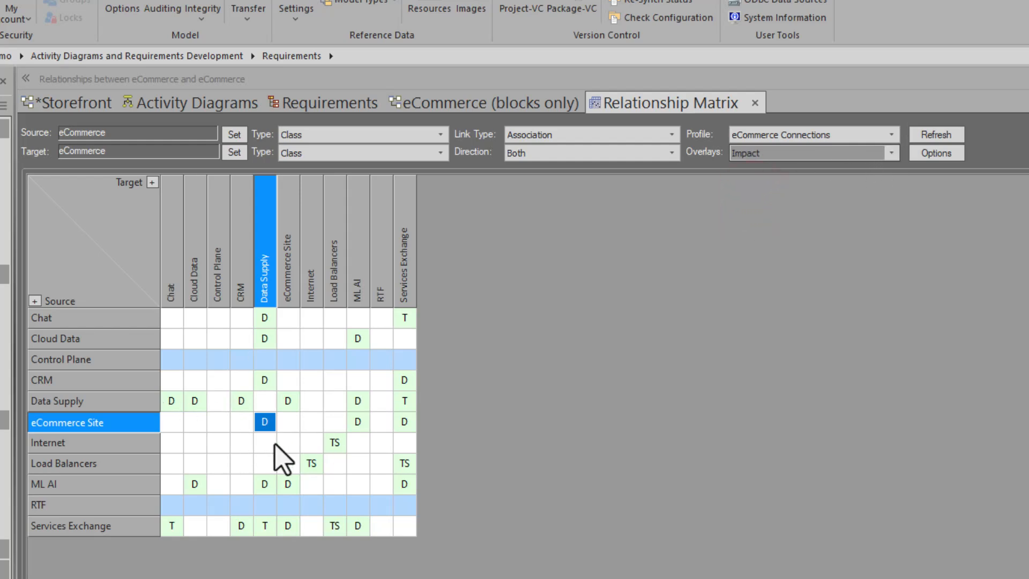
pyautogui.click(891, 153)
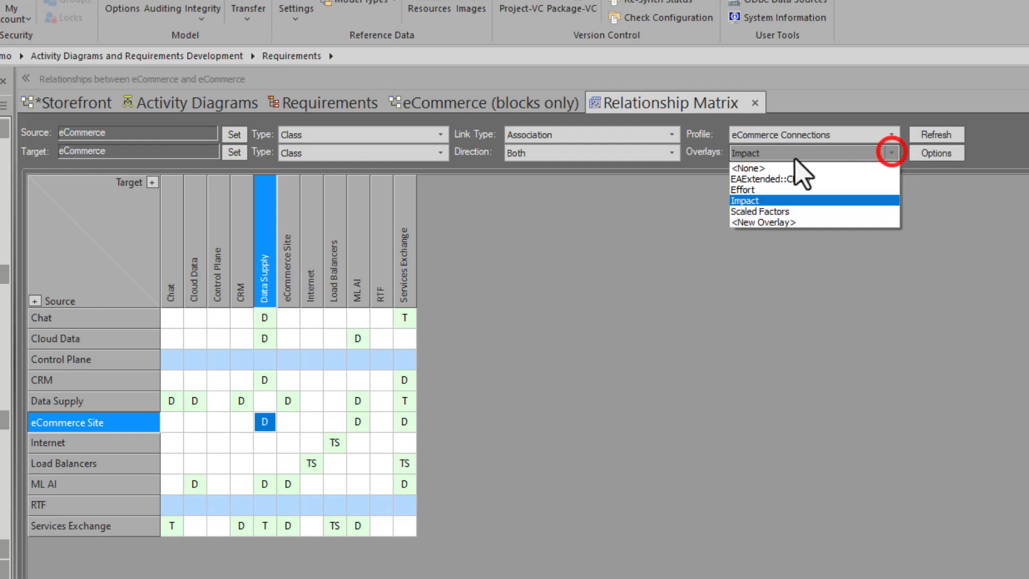
pyautogui.click(779, 169)
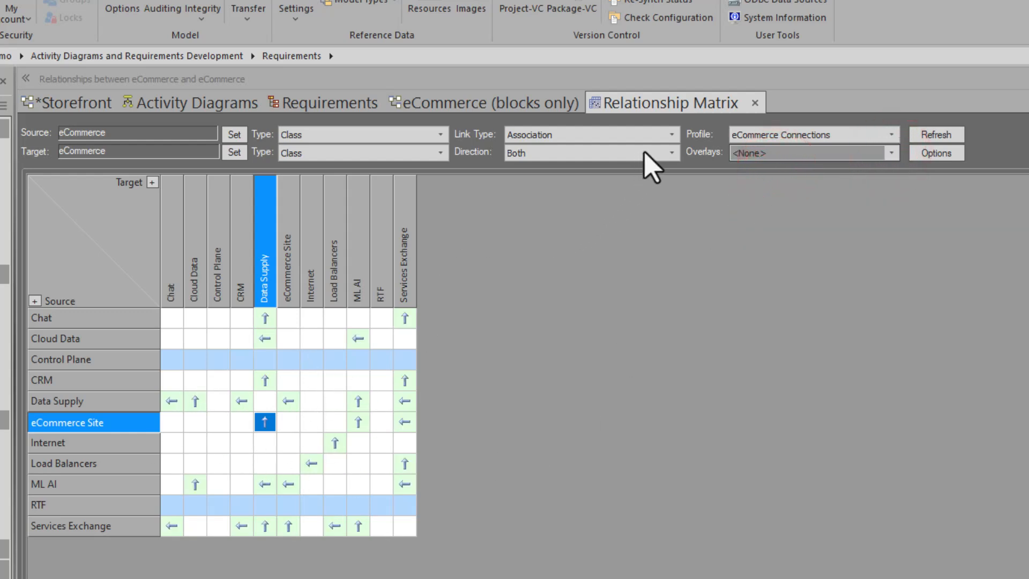
# Filter the matrix by the Source -> Target direction, and change the direction to Target -> Source
pyautogui.click(671, 152)
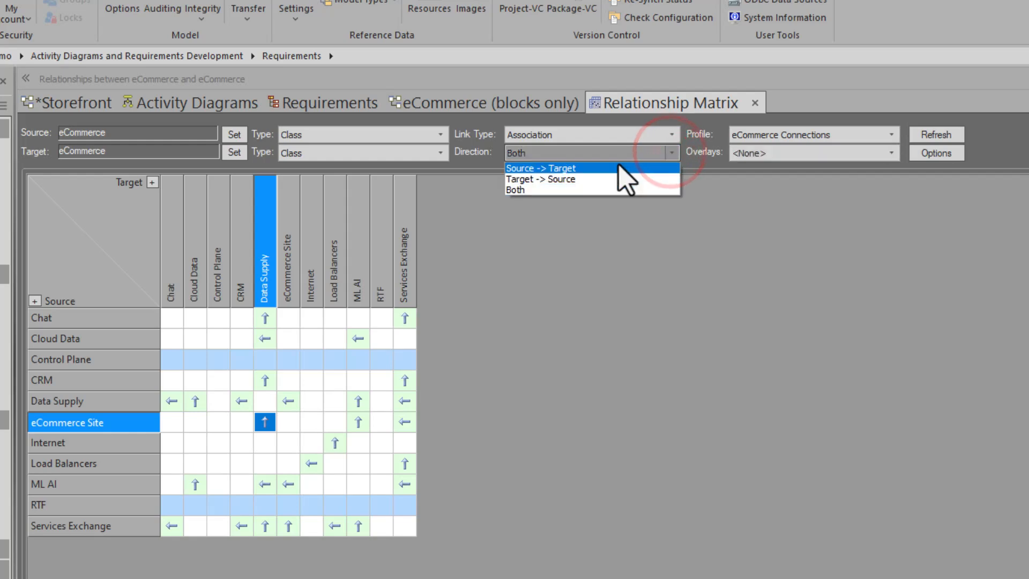
pyautogui.click(617, 168)
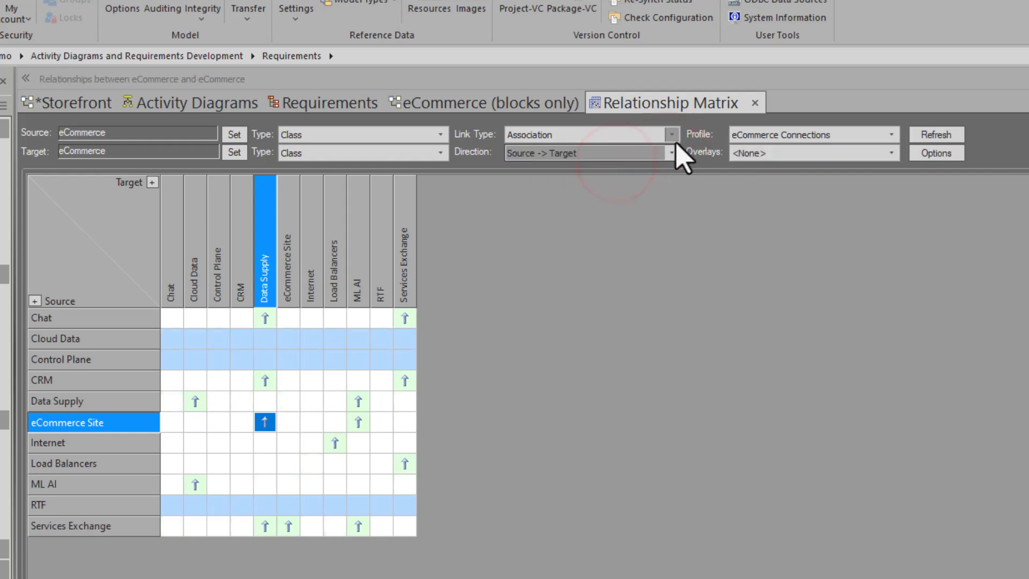
pyautogui.click(671, 153)
pyautogui.click(610, 178)
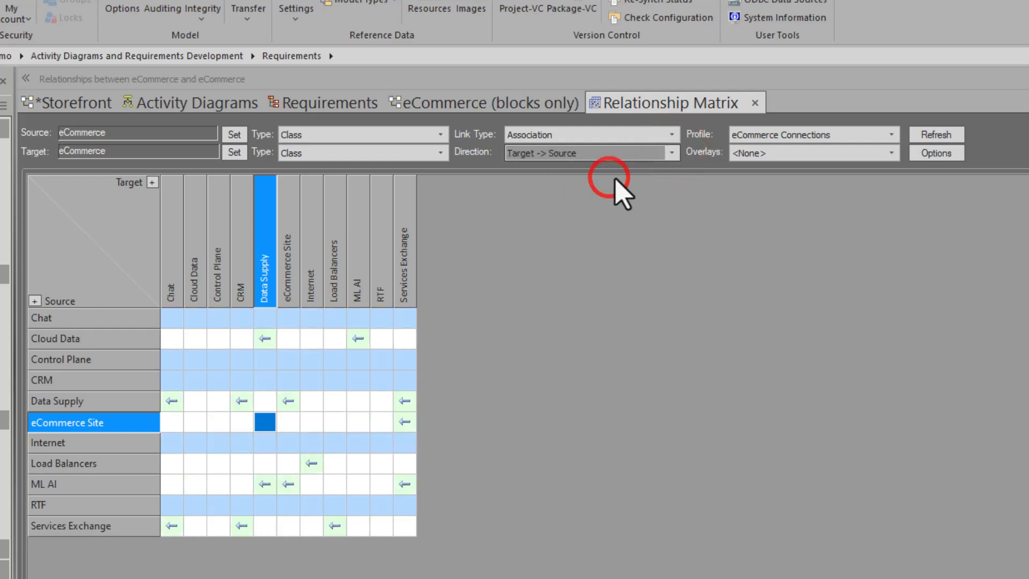
# Apply the Scaled Factors overlay to the Target -> Source relationships, and reset the overlay to <None>
pyautogui.click(892, 153)
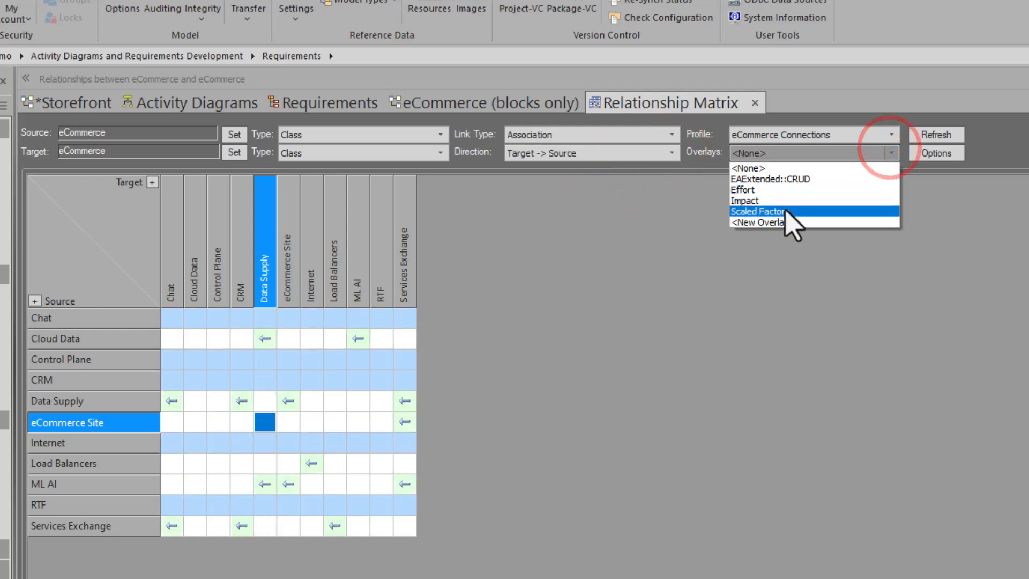
pyautogui.click(732, 217)
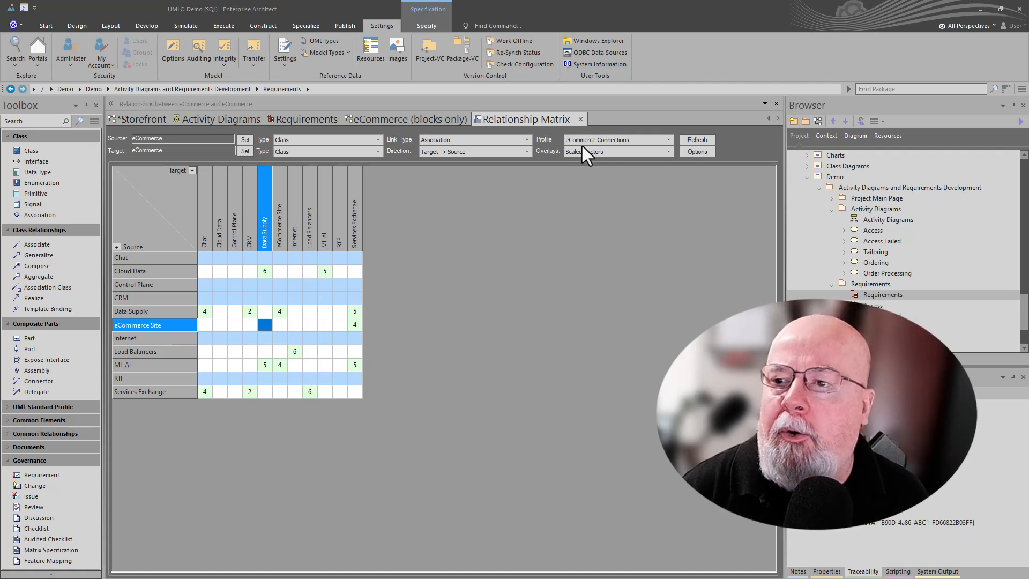
pyautogui.click(668, 152)
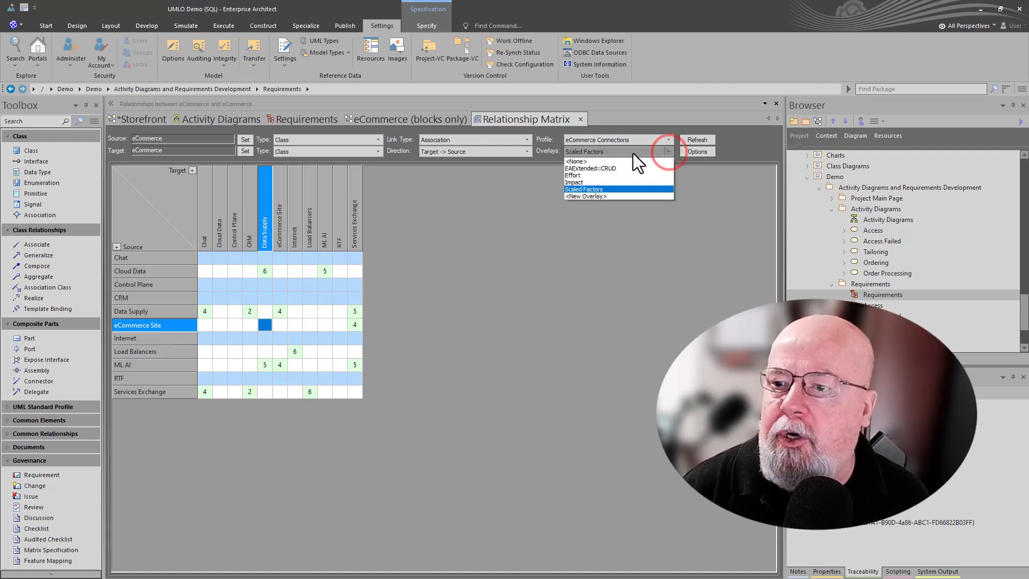
pyautogui.click(616, 160)
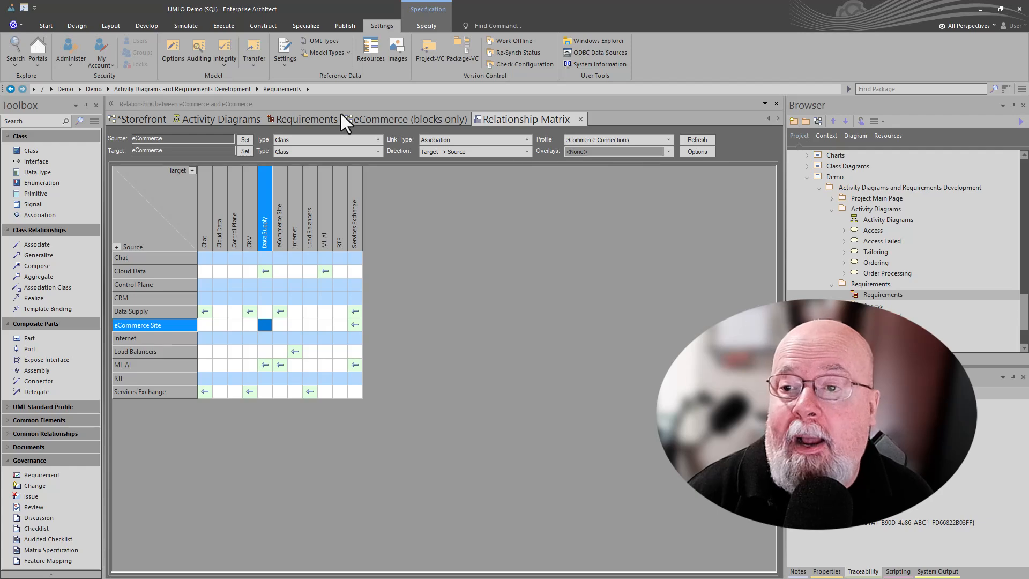
# Switch to the eCommerce (blocks only) diagram, and bring up the Requirements diagram for review
pyautogui.click(381, 117)
pyautogui.click(320, 121)
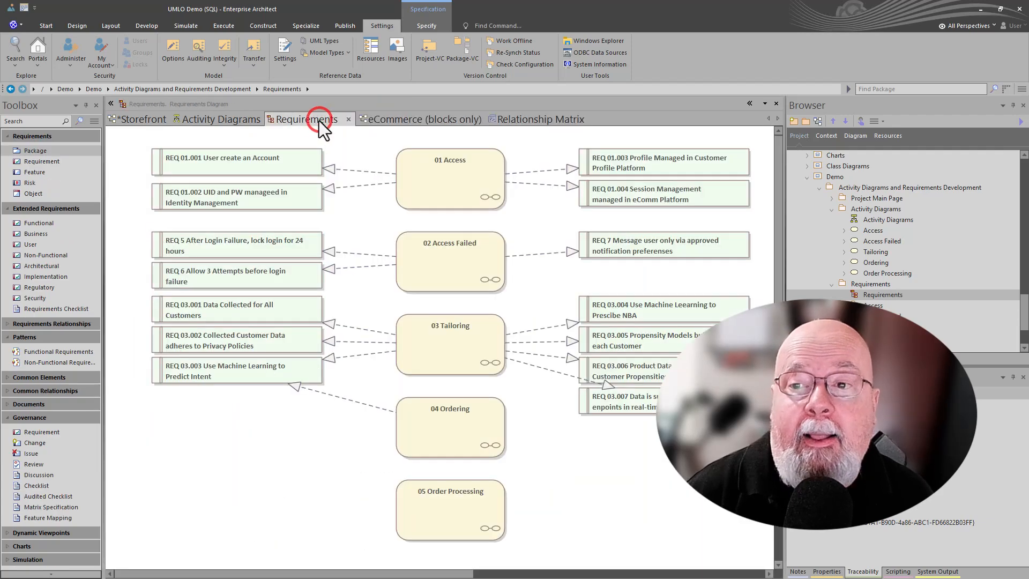